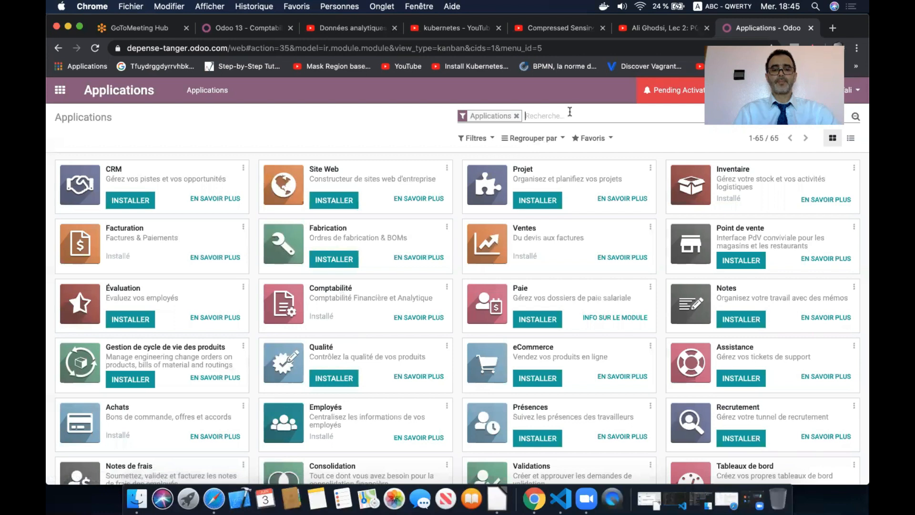
- Find Notes de Frais with a 'frais' search, go to Articles de note de frais and create a new article
type("frais")
key("Return")
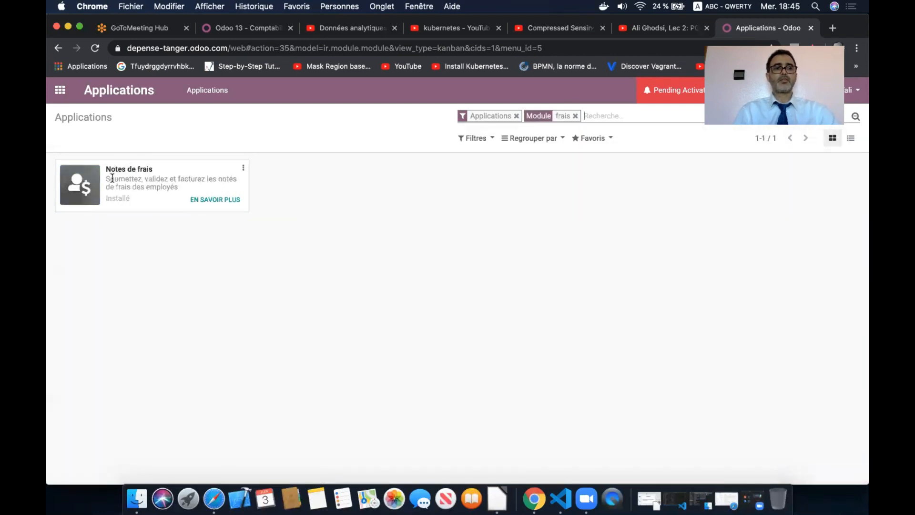
left_click(60, 90)
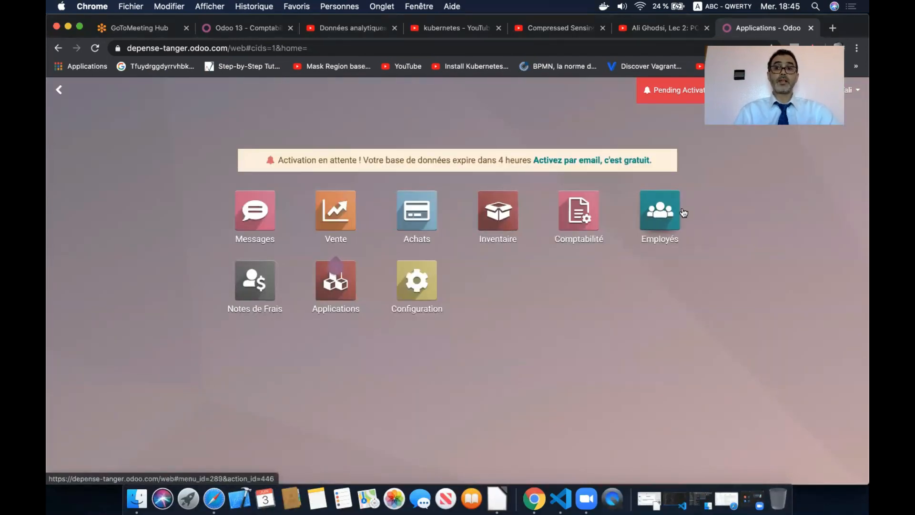
left_click(256, 288)
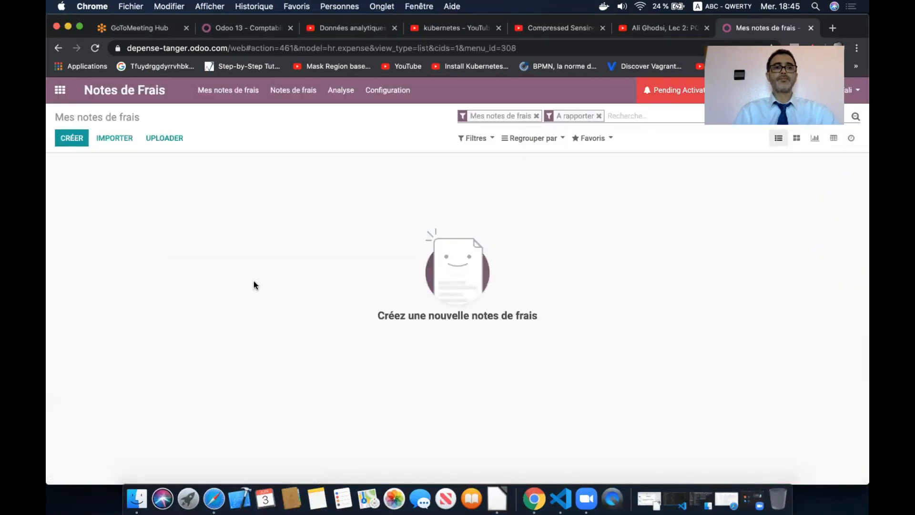
left_click(386, 91)
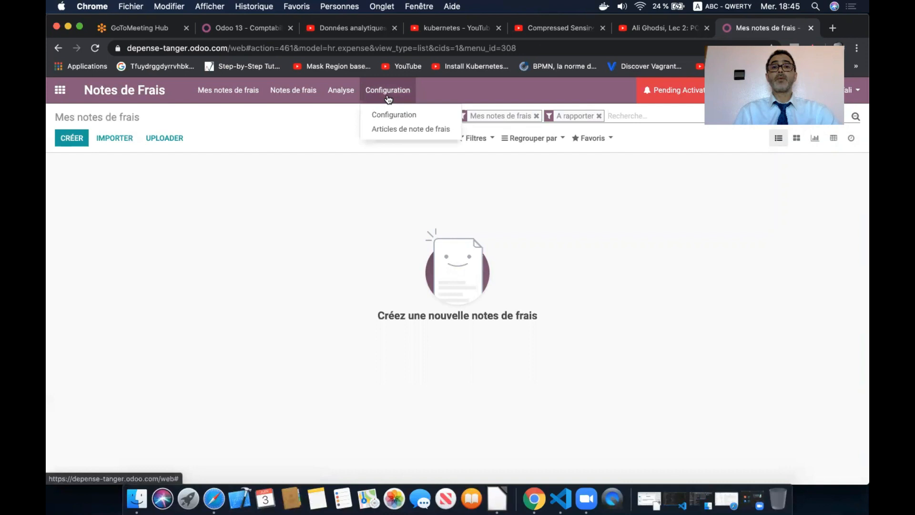
left_click(396, 132)
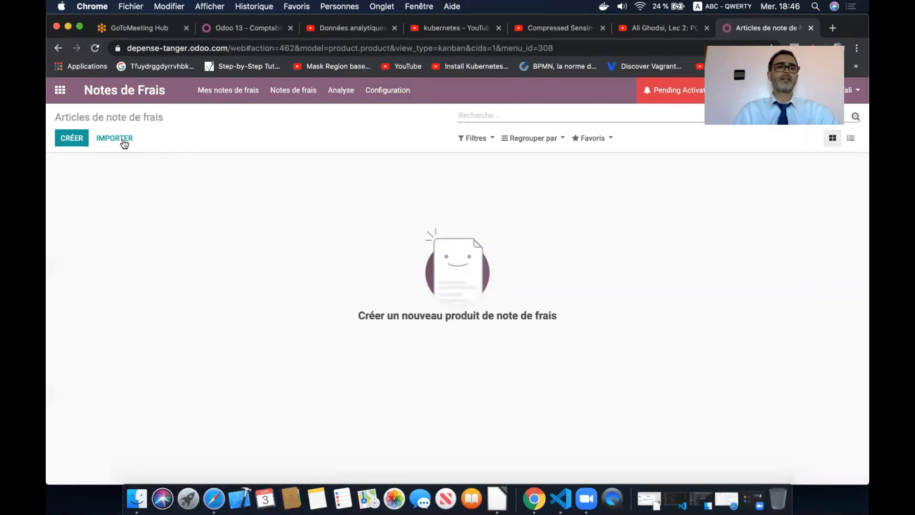
left_click(81, 138)
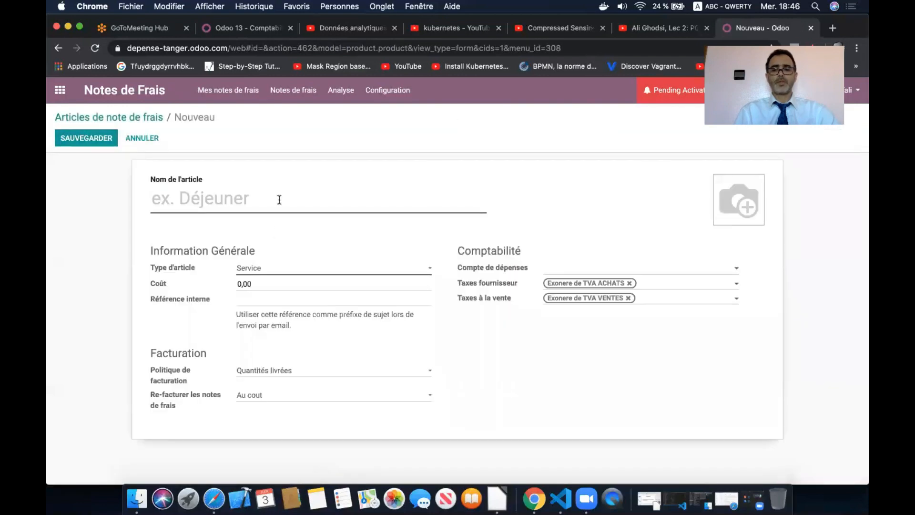
- Name the product Transport with cost 300, keeping delivered-quantity invoicing and at-cost re-invoicing
type("Transport")
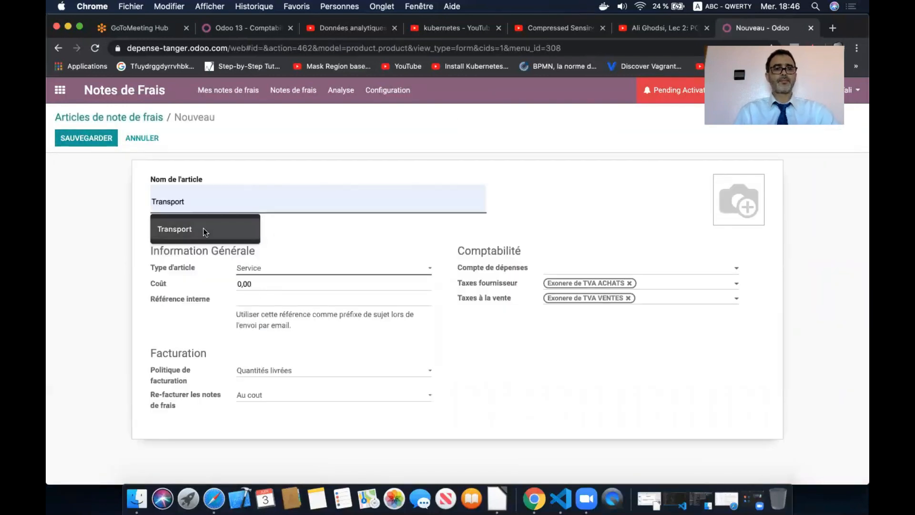
left_click(203, 227)
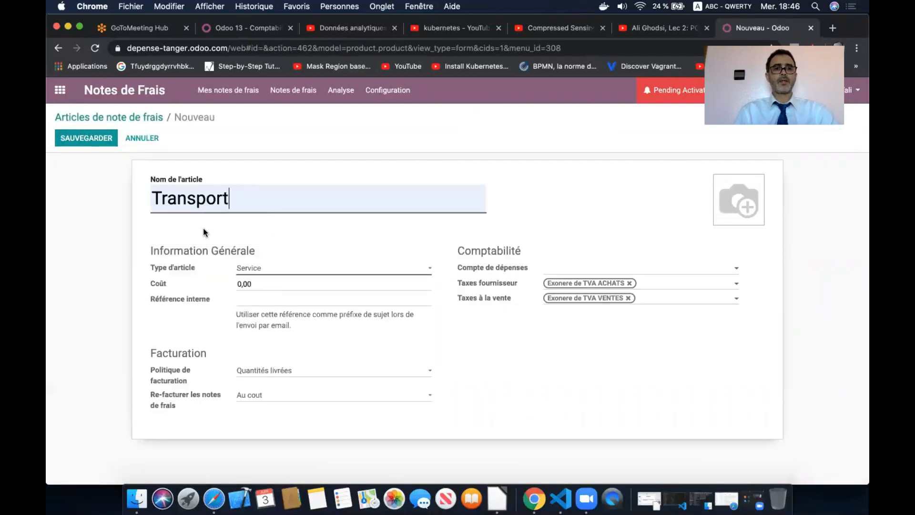
left_click(268, 283)
type("3")
left_click(324, 372)
left_click(323, 370)
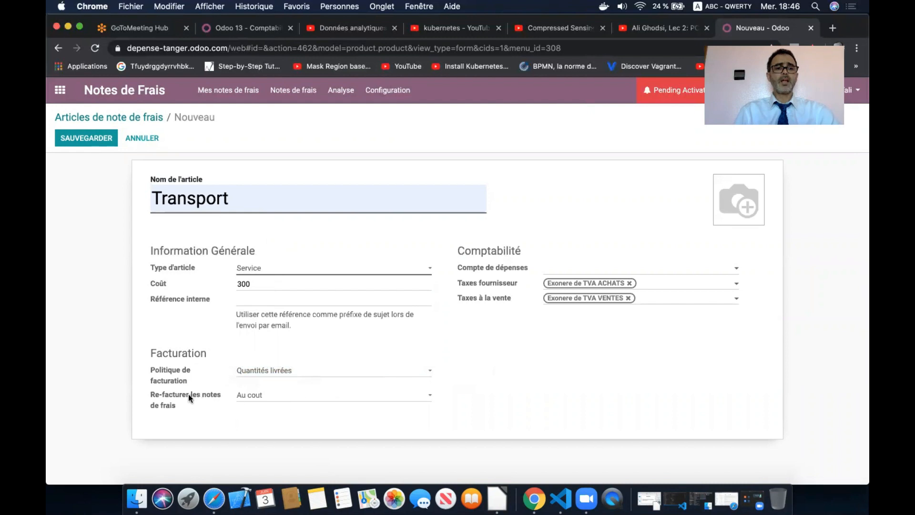
mouse_move(185, 396)
left_click(277, 395)
left_click(276, 395)
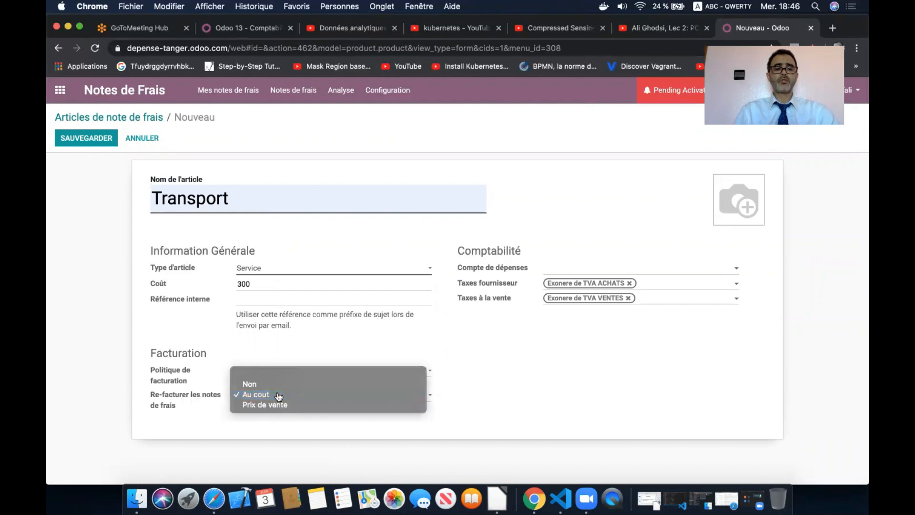
- Set expense account 712730 and taxes TVA 20% ACHATS / TVA 20% VENTES, then save Transport
left_click(606, 272)
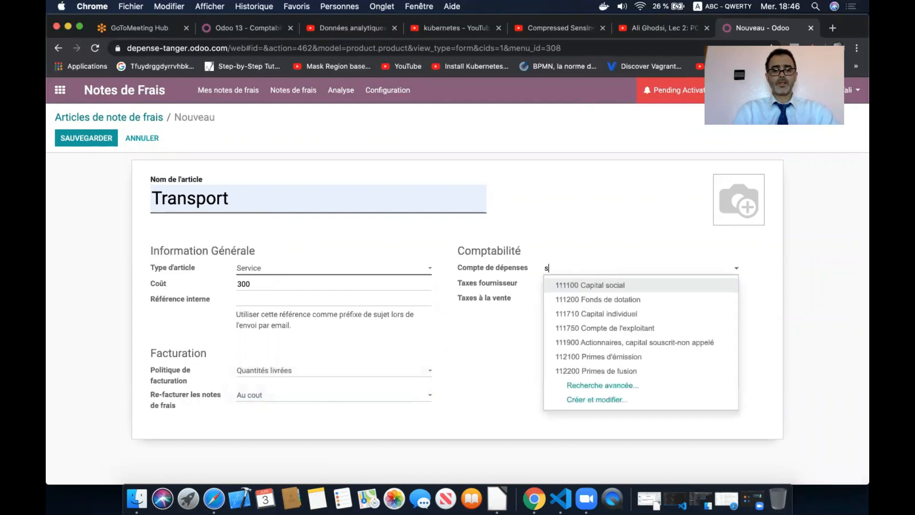
type("service")
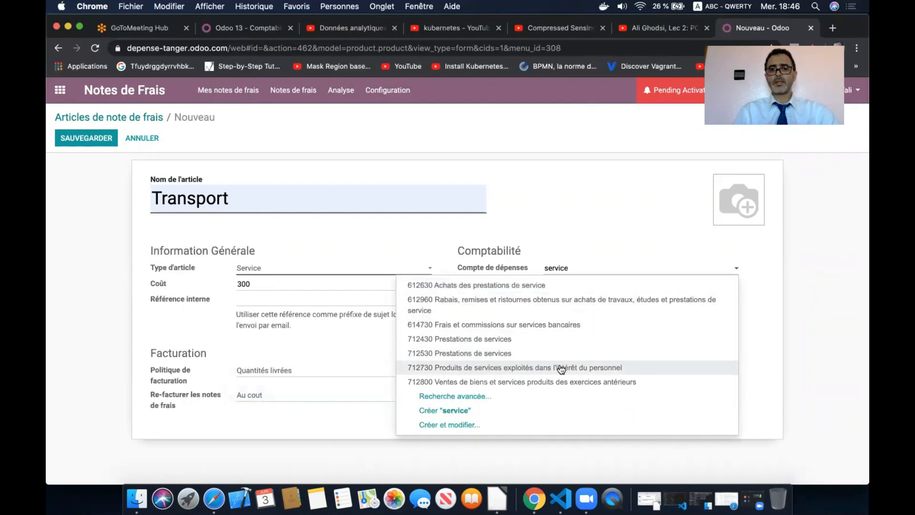
left_click(600, 374)
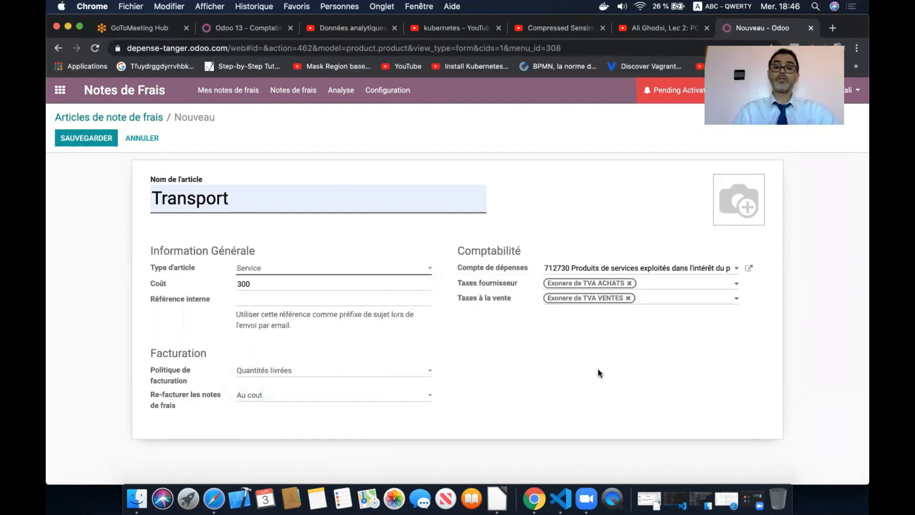
left_click(629, 283)
left_click(631, 285)
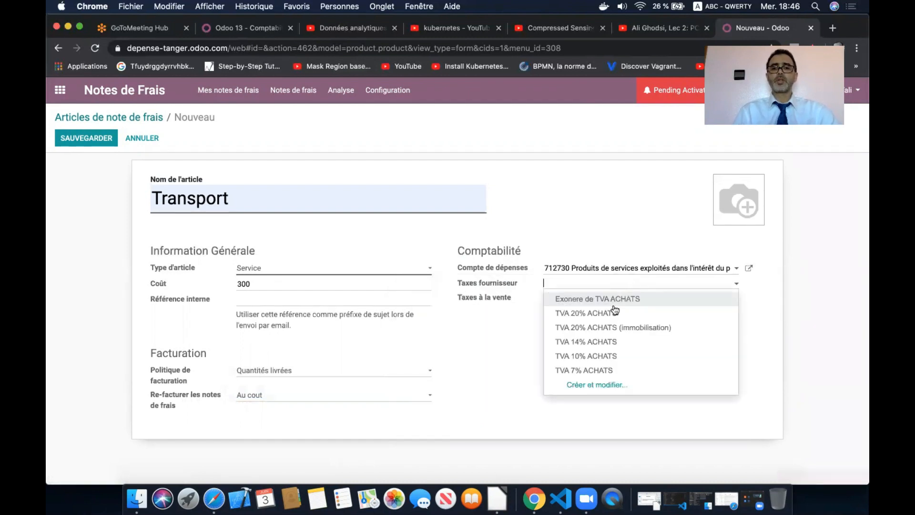
left_click(614, 308)
left_click(627, 298)
left_click(627, 303)
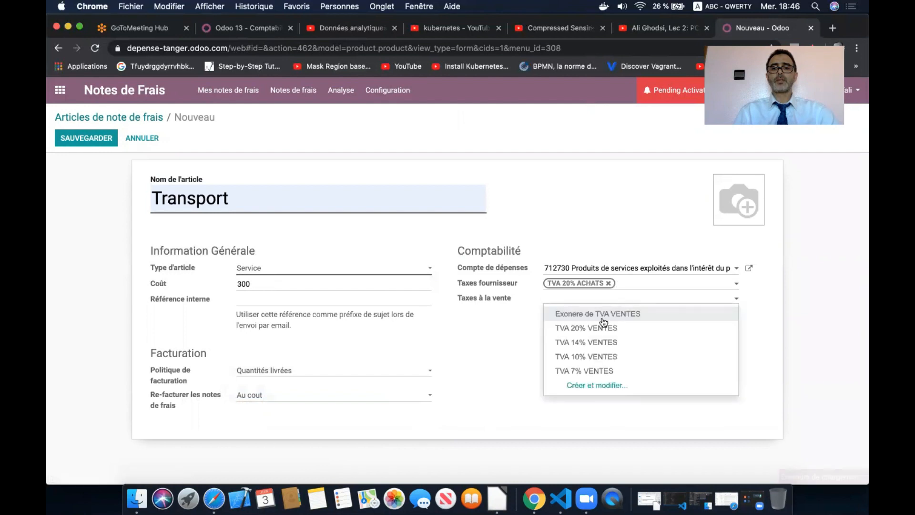
left_click(598, 327)
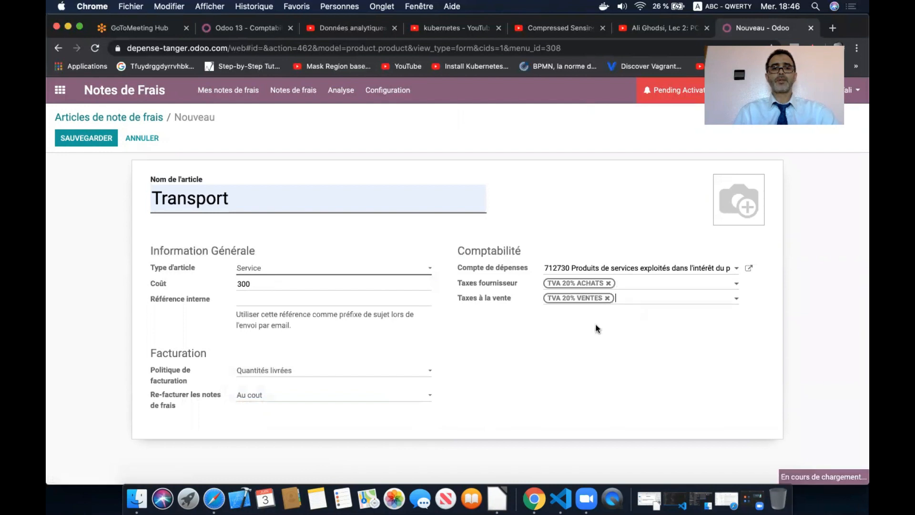
left_click(96, 138)
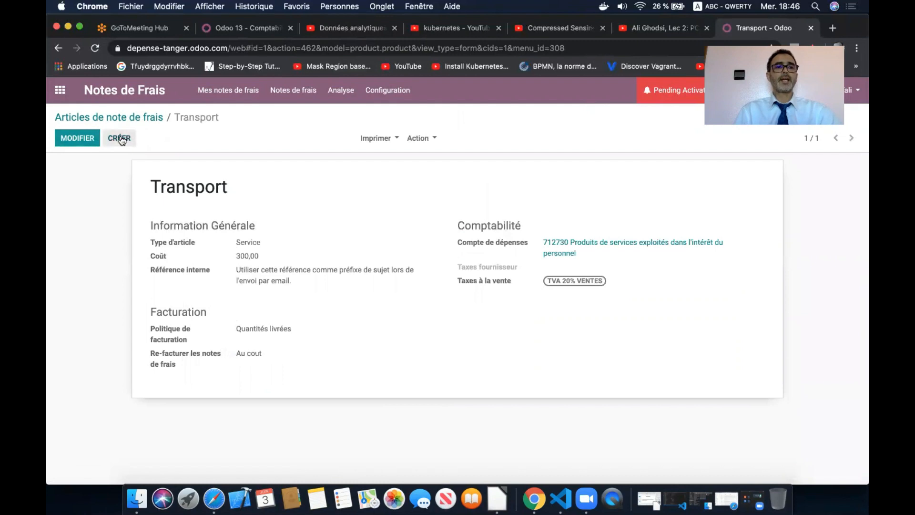
left_click(120, 138)
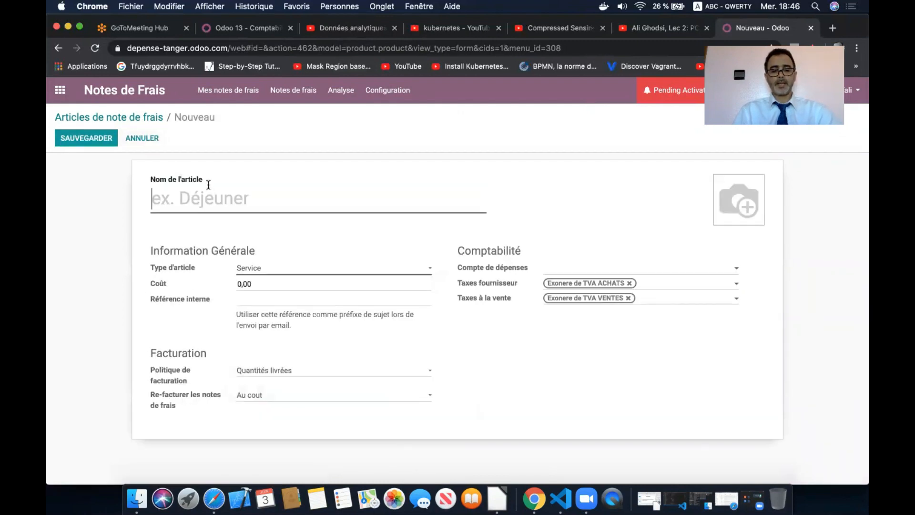
- Name the new expense product Hotel with a cost of 400
type("Ho")
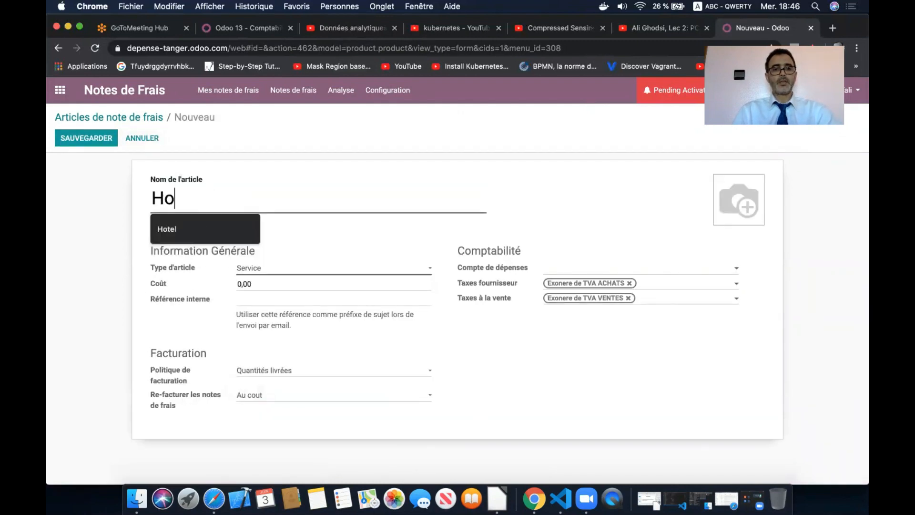
key("Down")
key("Return")
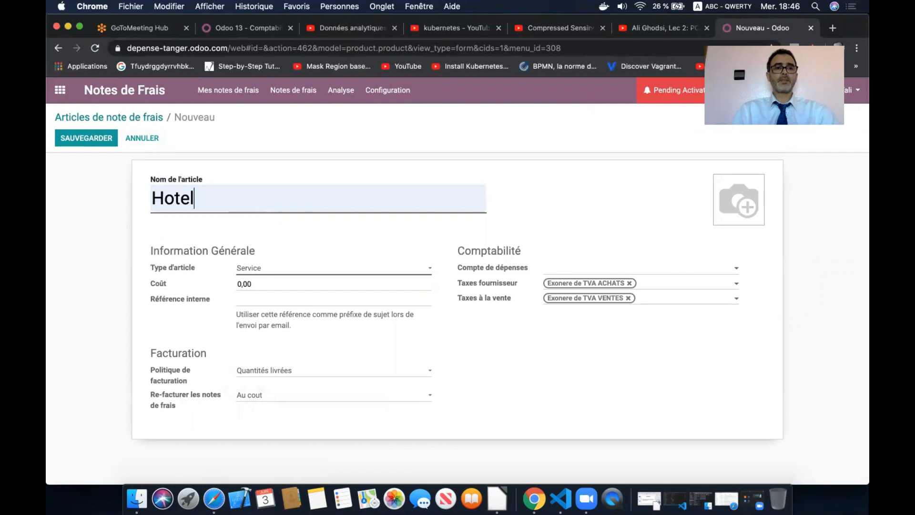
left_click(255, 281)
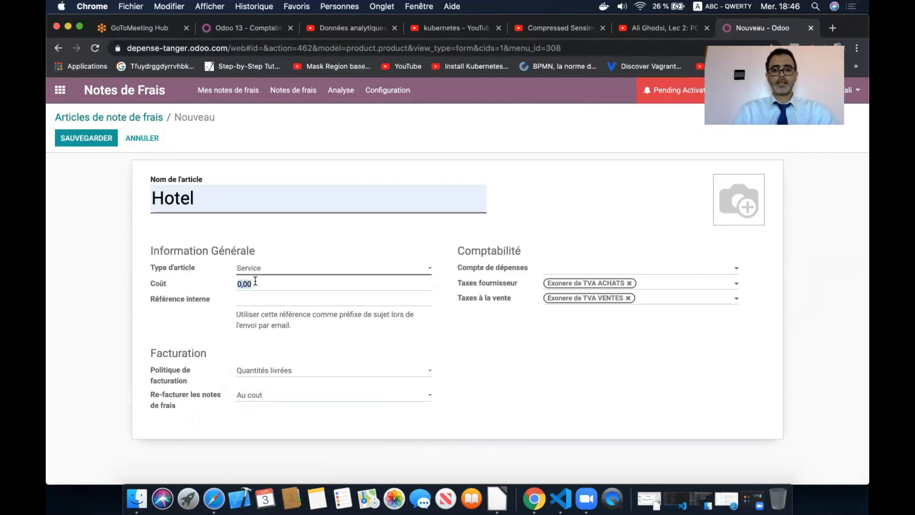
type("400")
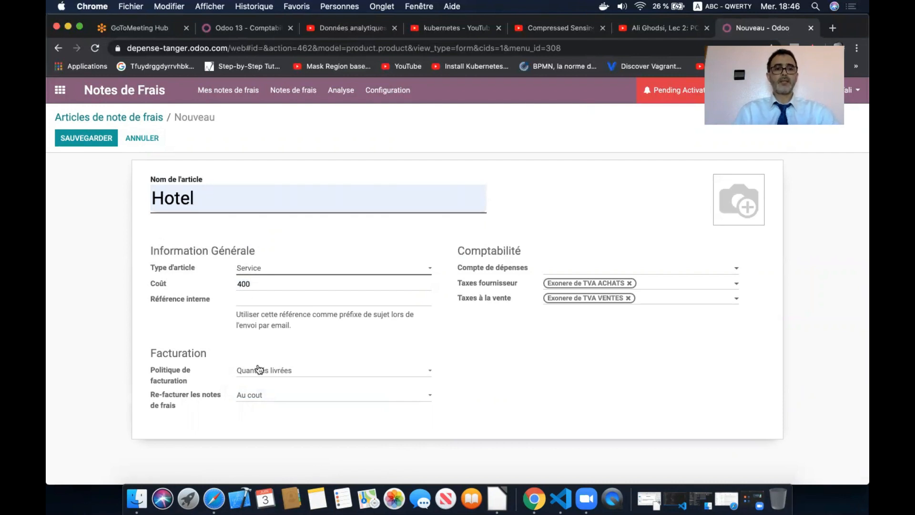
- Set expense account 712730 and taxes TVA 20% ACHATS / TVA 20% VENTES, then save Hotel
left_click(625, 272)
type("servic")
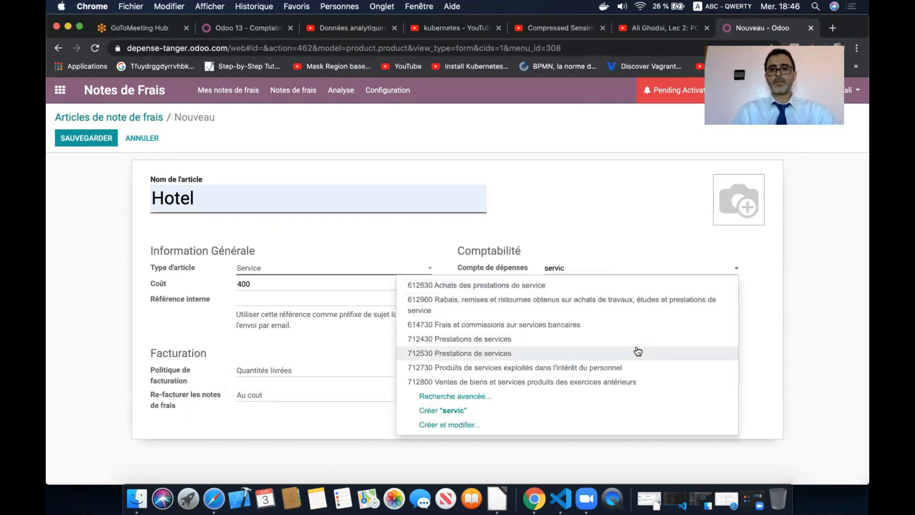
left_click(610, 367)
left_click(629, 283)
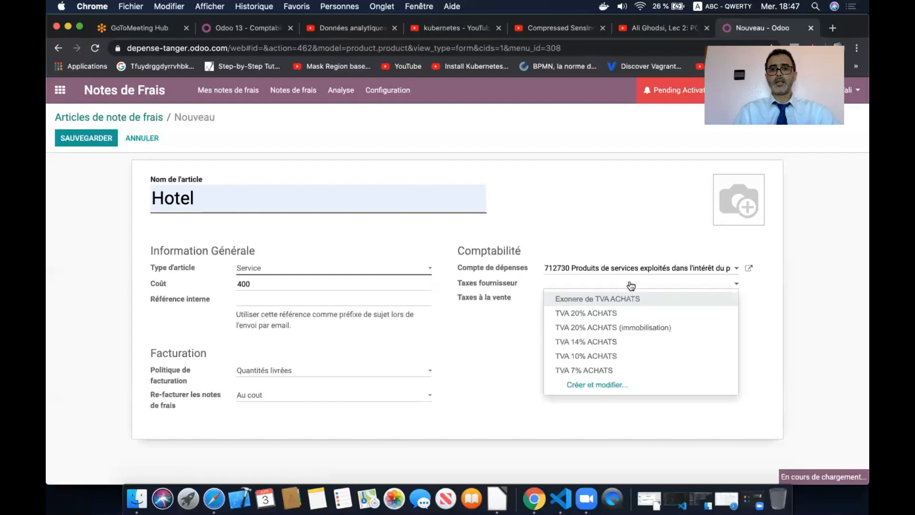
left_click(609, 314)
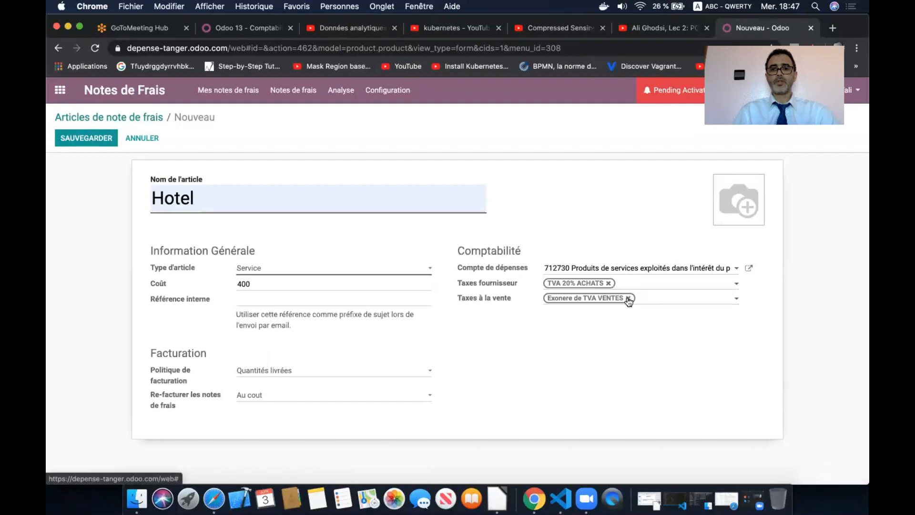
left_click(627, 299)
left_click(602, 329)
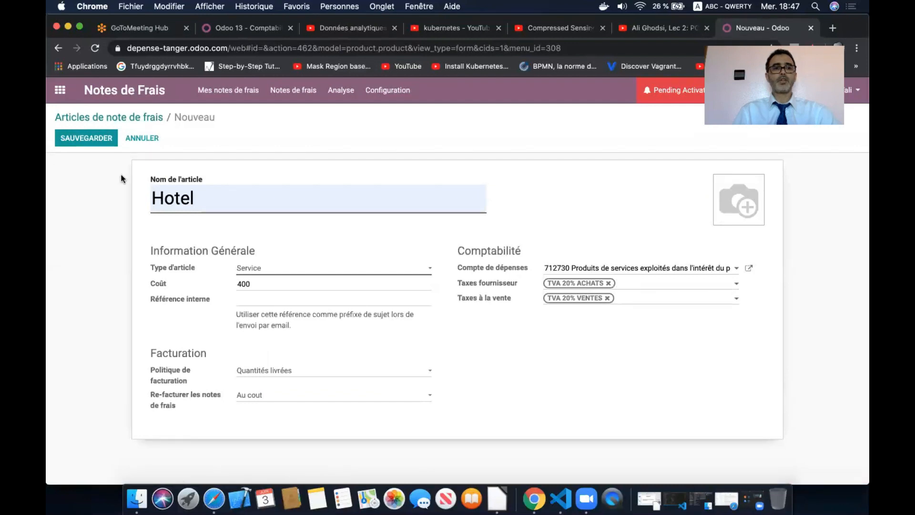
left_click(104, 142)
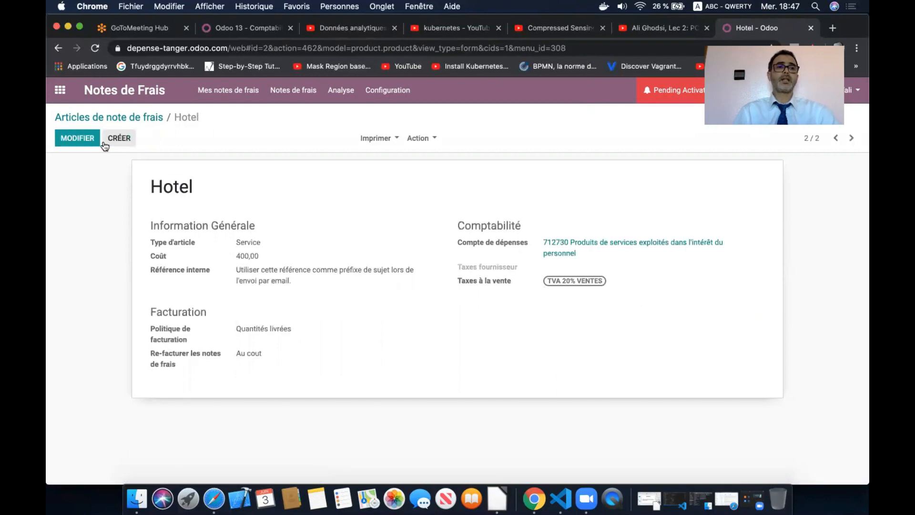
- Go to Inventaire > Données de base > Articles and start a new article
left_click(60, 91)
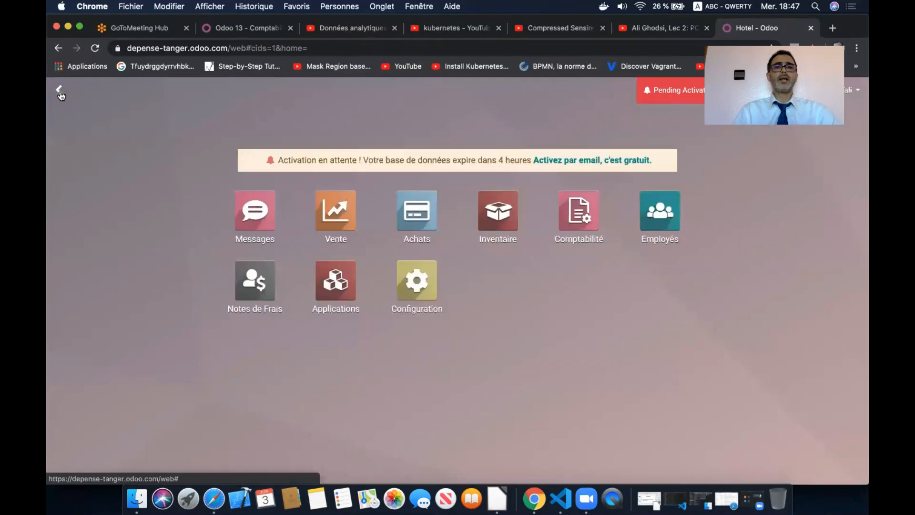
left_click(496, 214)
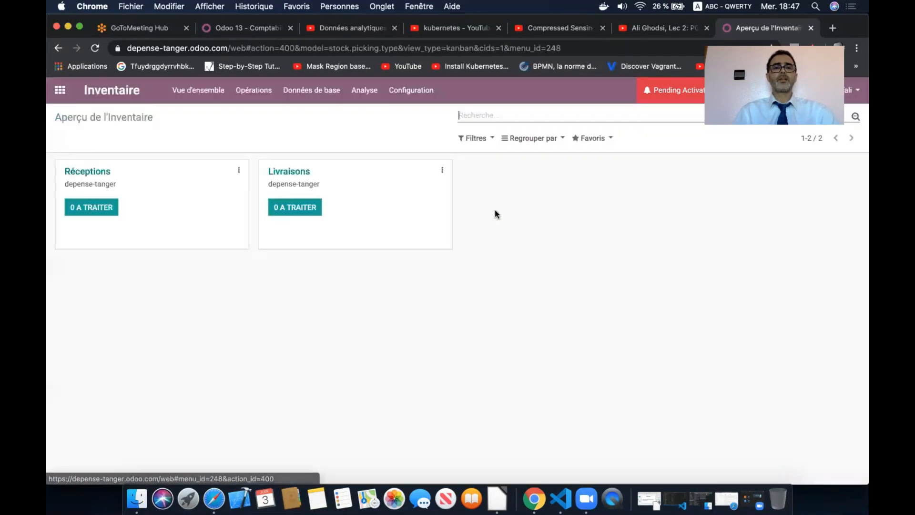
left_click(322, 90)
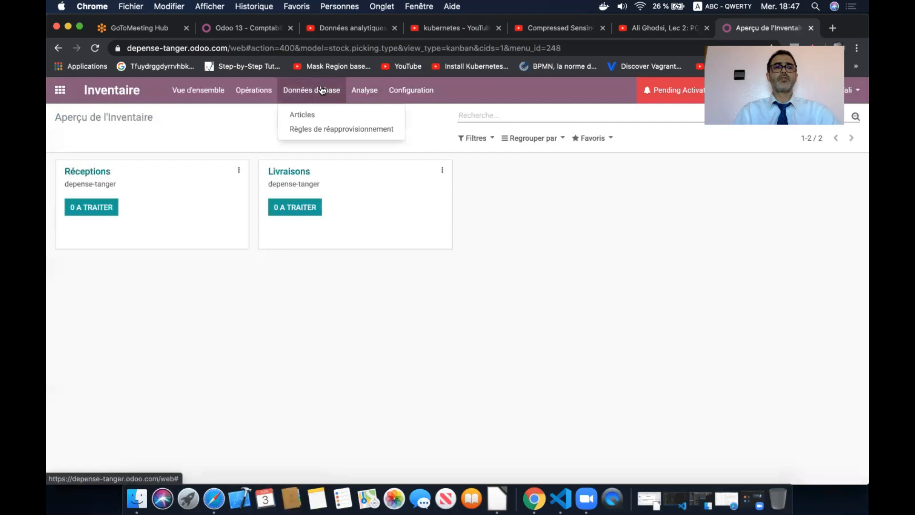
left_click(324, 115)
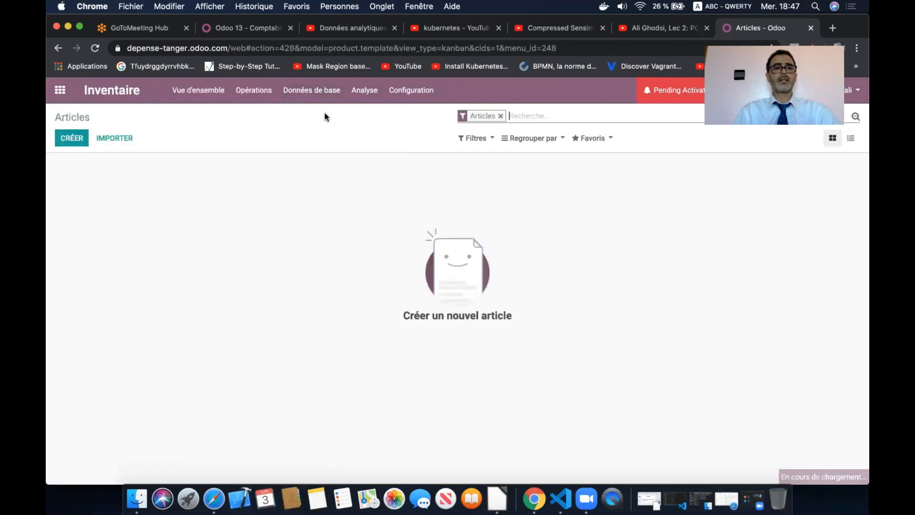
left_click(81, 139)
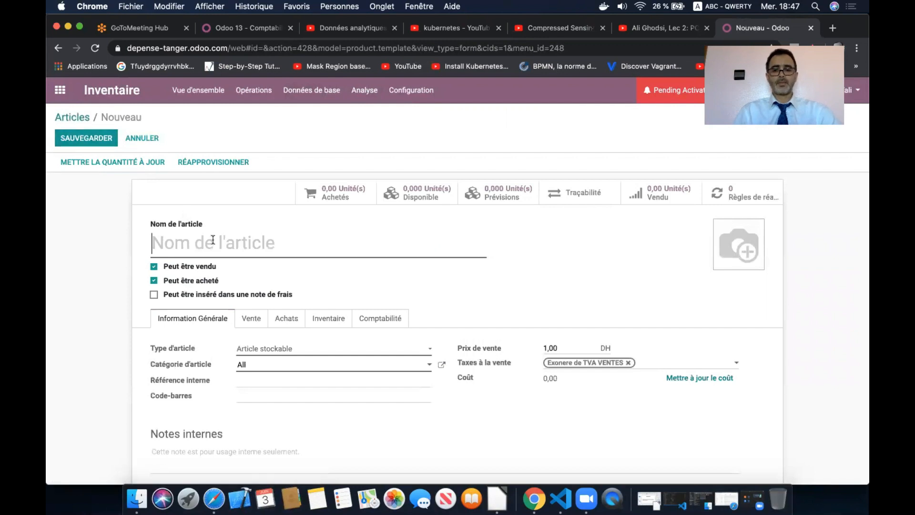
- Name the article Déjeuné and allow it to be used in expense notes
type("Dejoue")
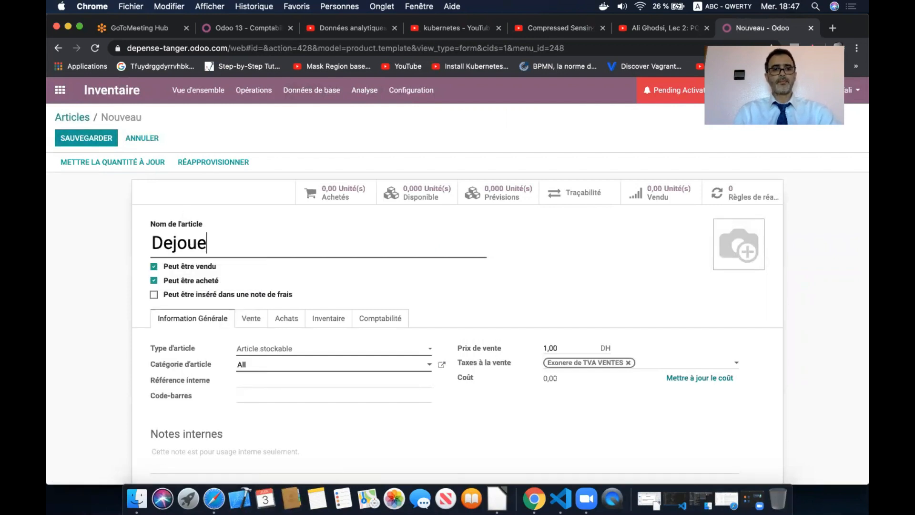
key("BackSpace")
key("BackSpace")
key("BackSpace")
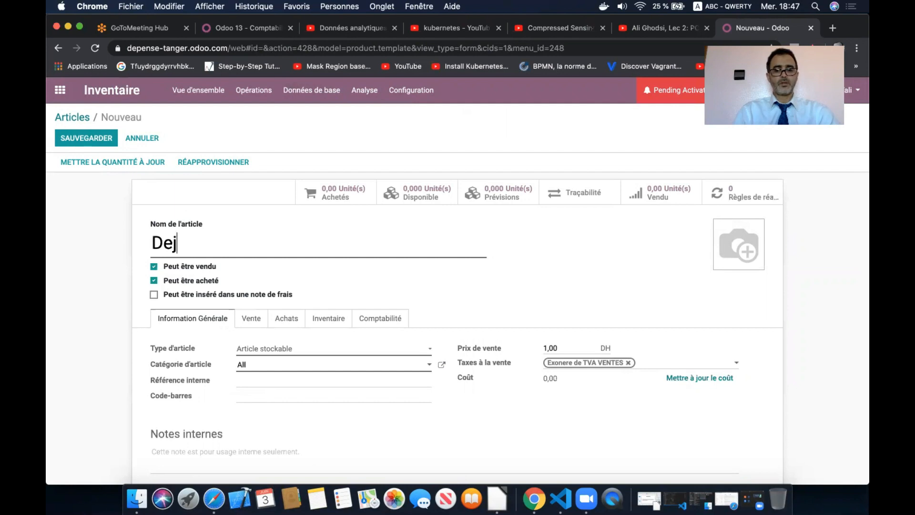
type("eine")
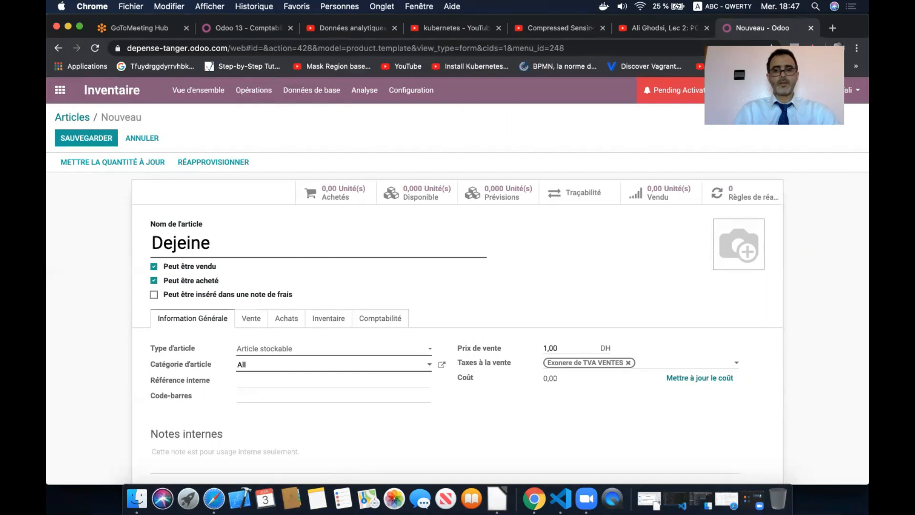
key("BackSpace")
key("BackSpace")
key("BackSpace")
type("une")
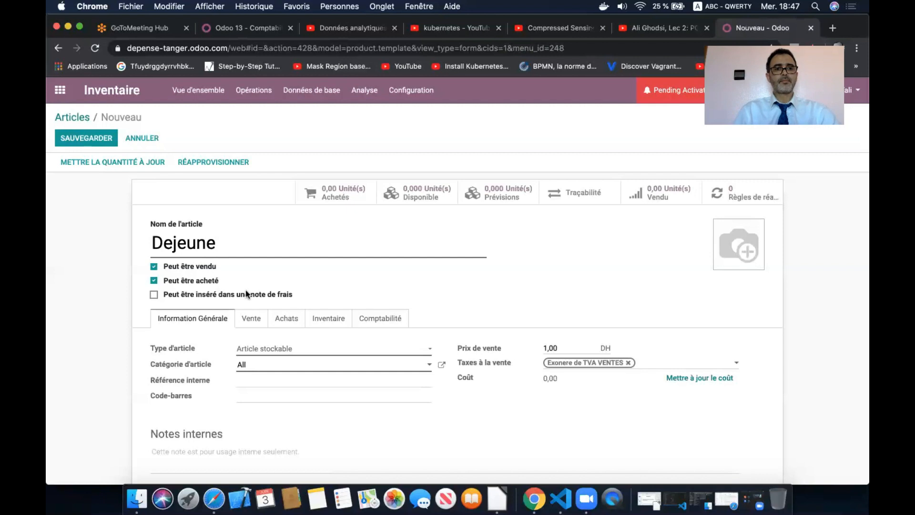
right_click(182, 245)
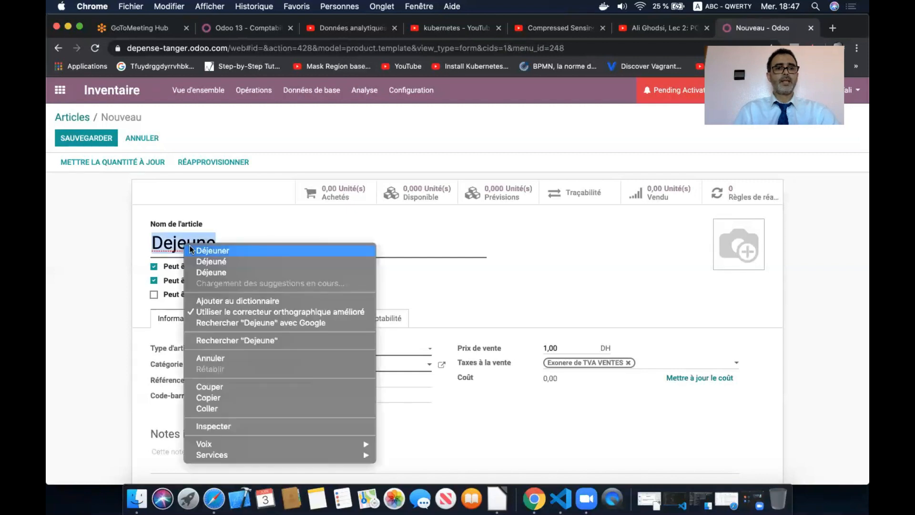
left_click(255, 261)
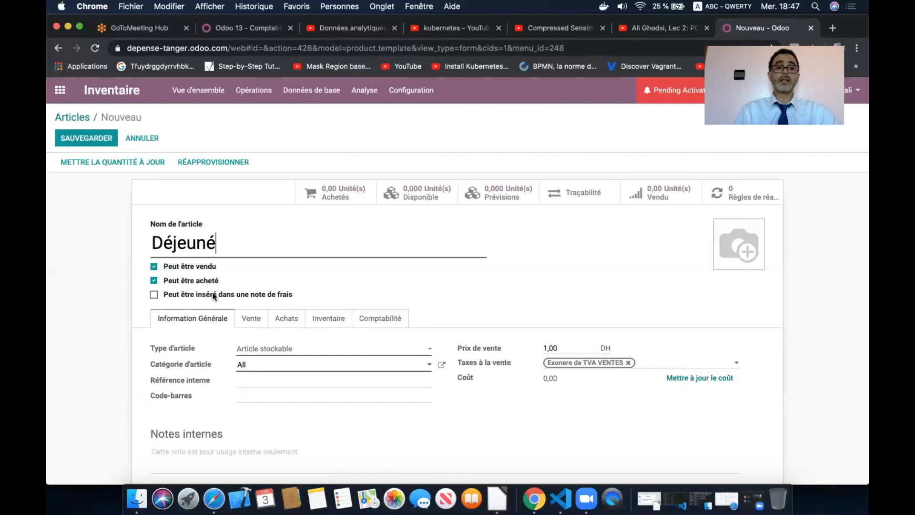
mouse_move(237, 295)
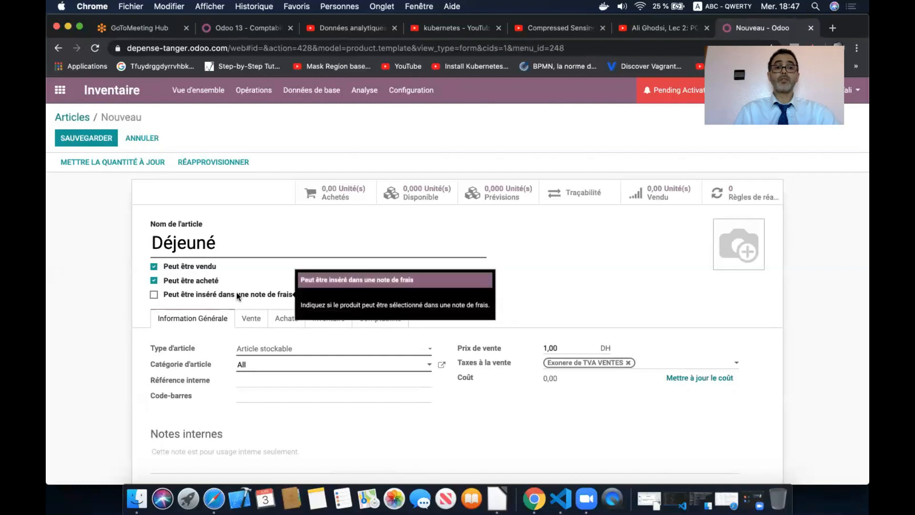
left_click(154, 296)
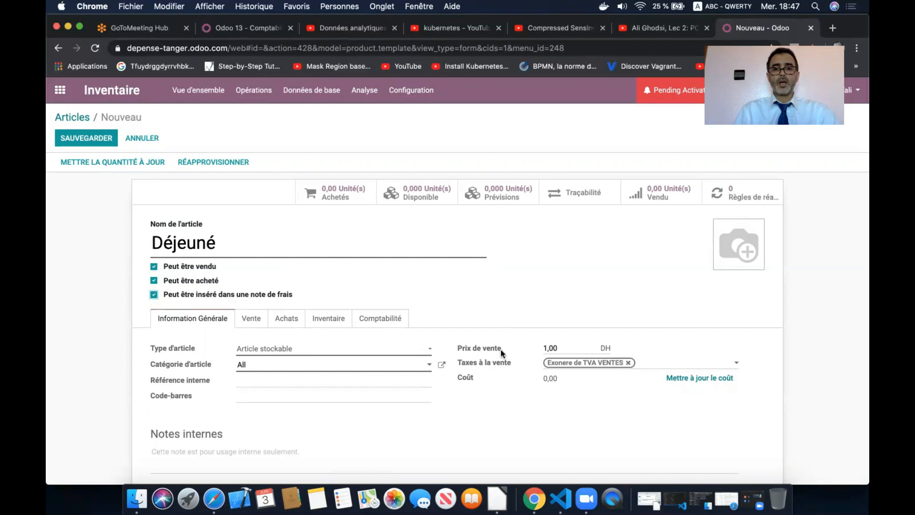
- Update the article's cost and set its sales tax to TVA 20% VENTES
left_click(676, 378)
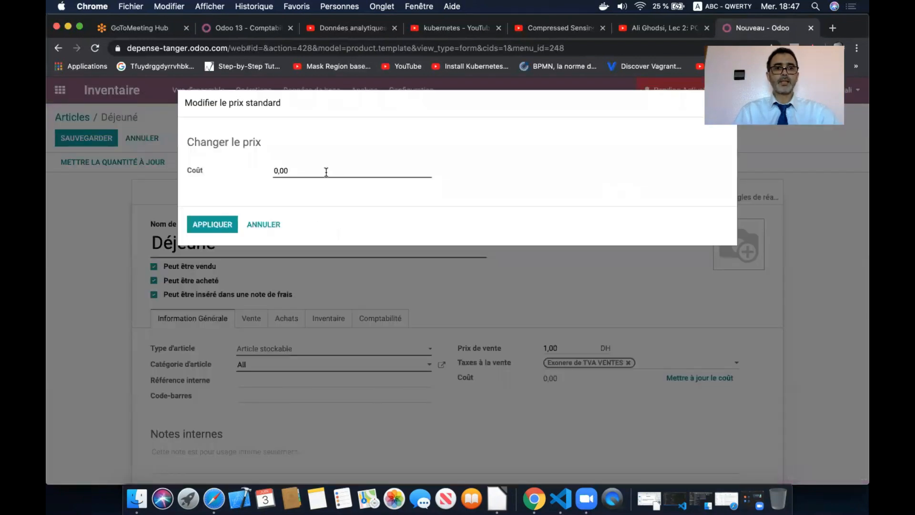
left_click(326, 172)
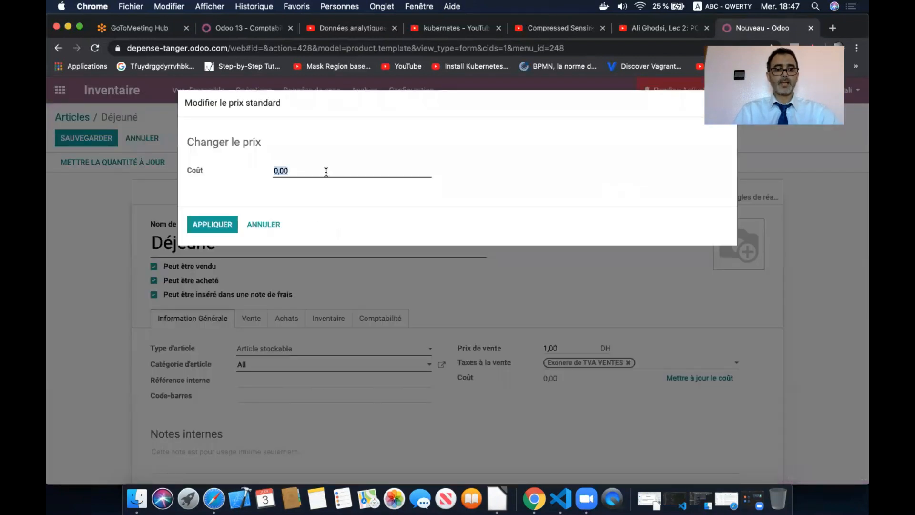
type("159")
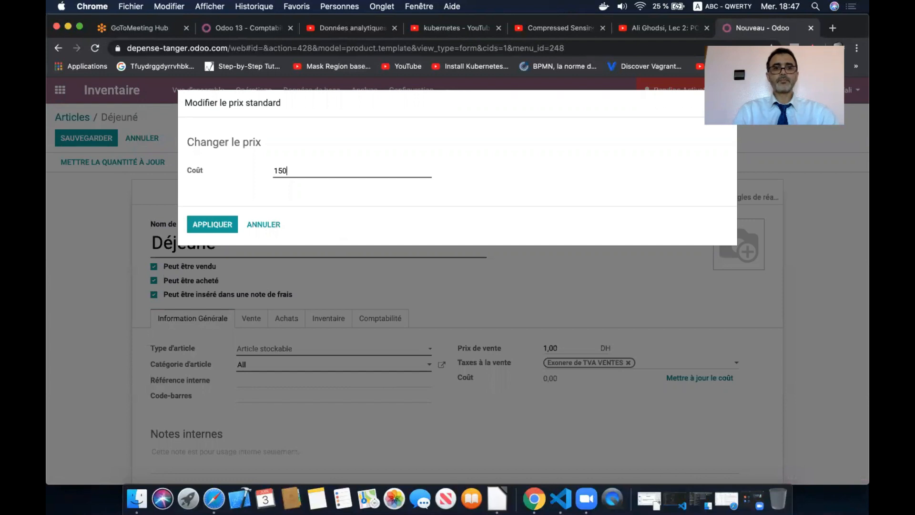
left_click(212, 224)
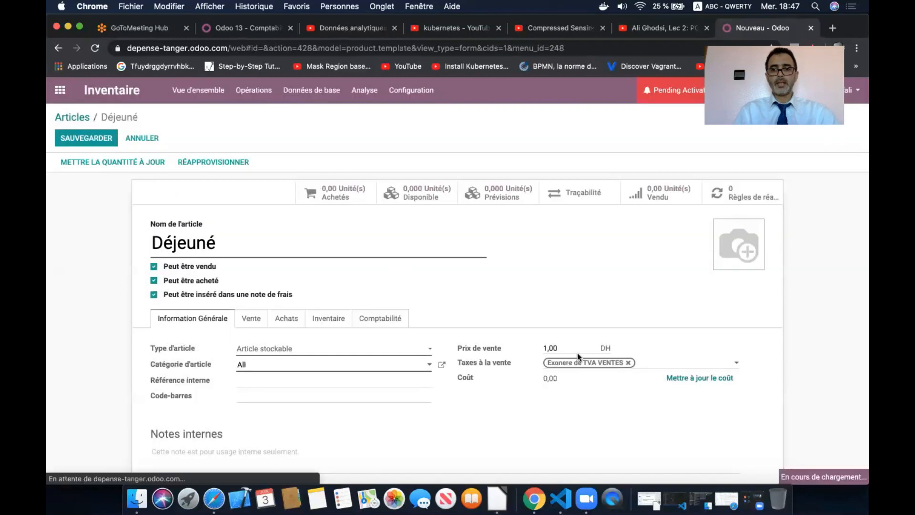
left_click(631, 363)
left_click(629, 363)
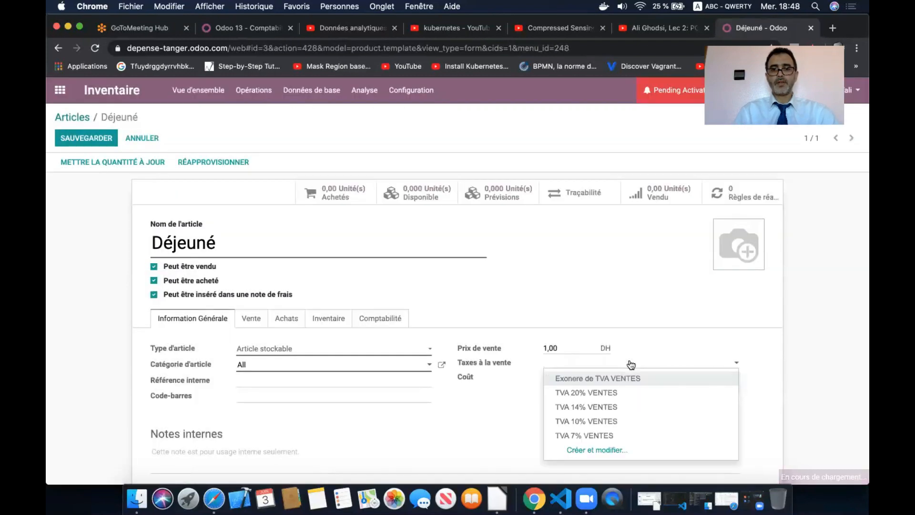
left_click(596, 392)
- Set the expense account to 712730 Produits de services exploités and save the Déjeuné article
left_click(380, 318)
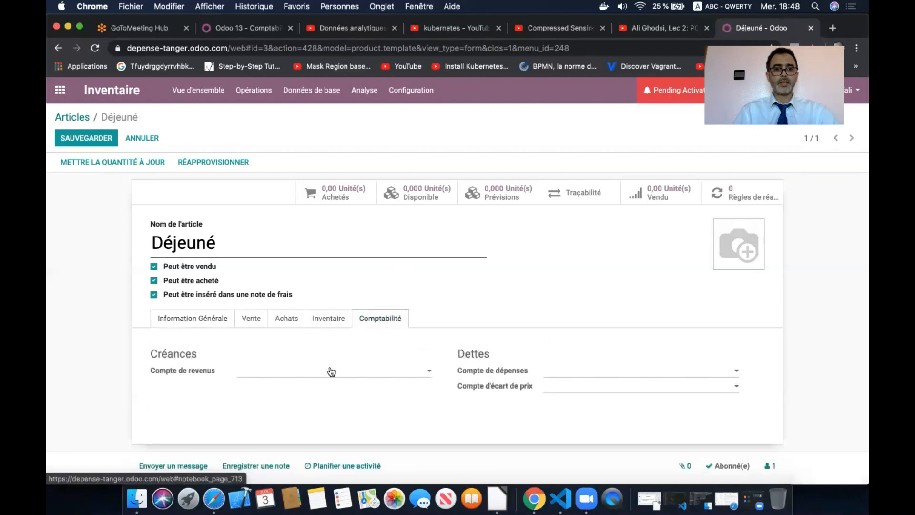
left_click(563, 372)
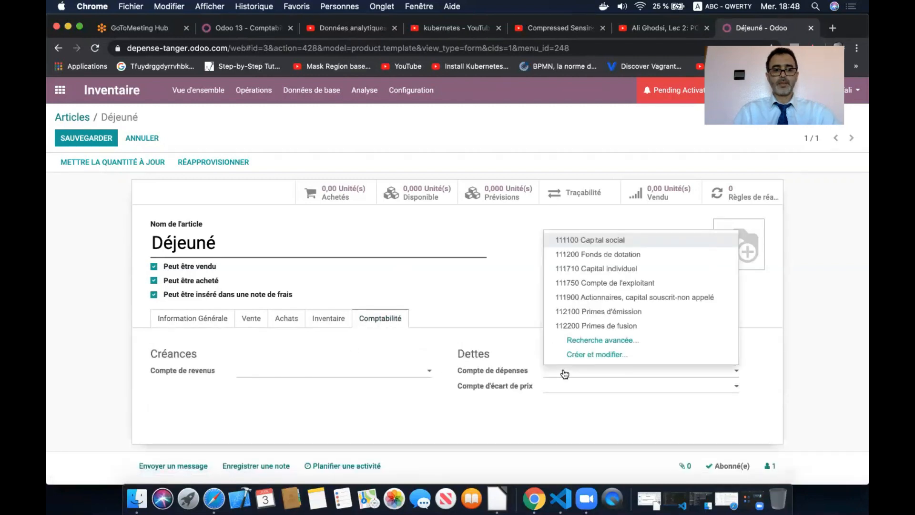
type("service")
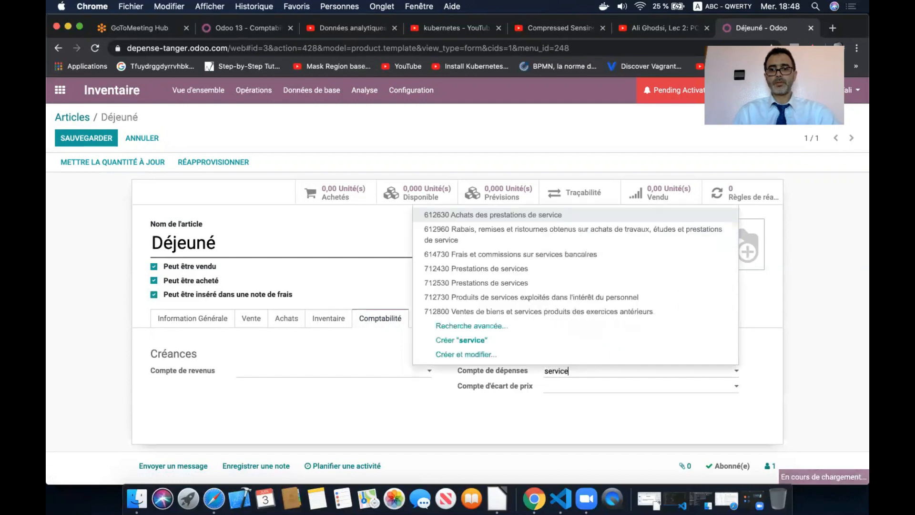
left_click(623, 298)
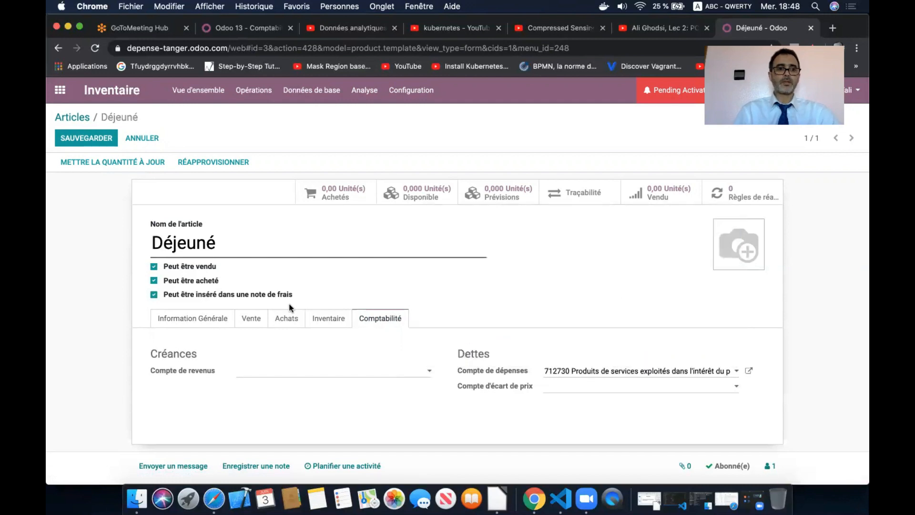
left_click(99, 140)
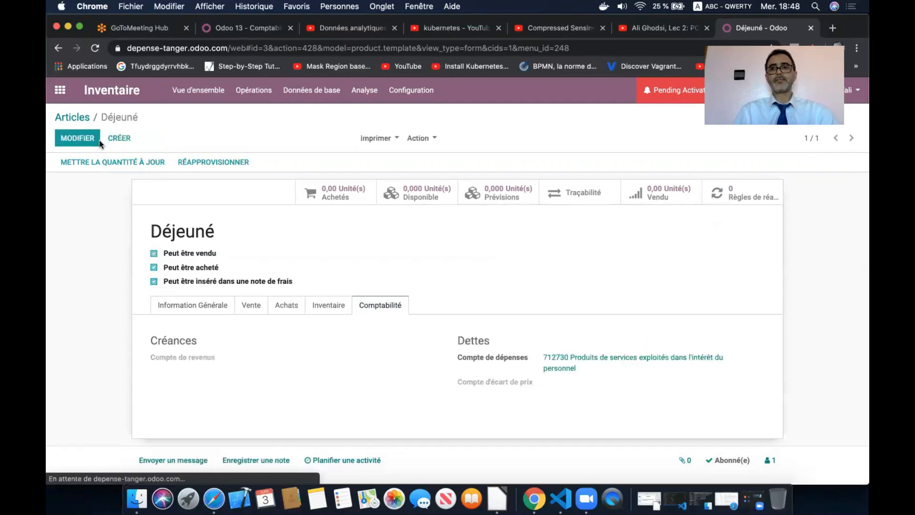
left_click(59, 90)
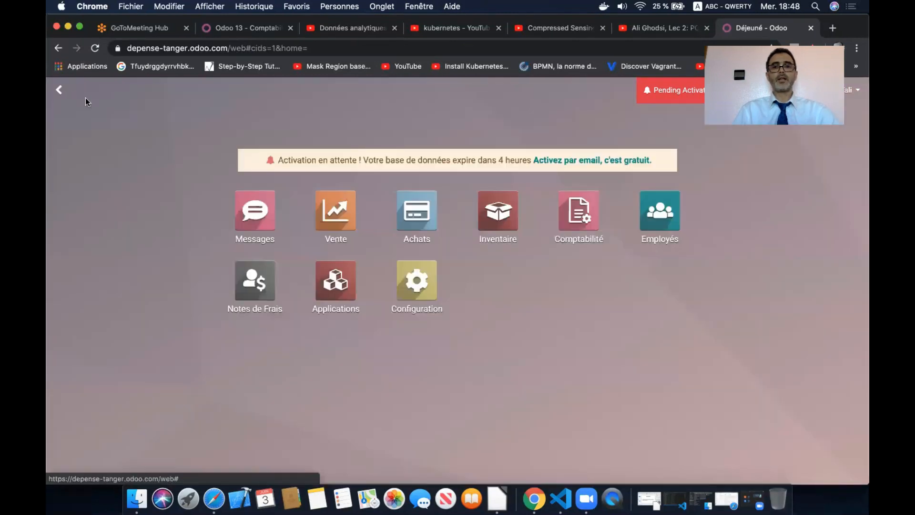
- Check that Déjeuné, Hotel and Transport are listed as expense articles, then open Employés
left_click(256, 282)
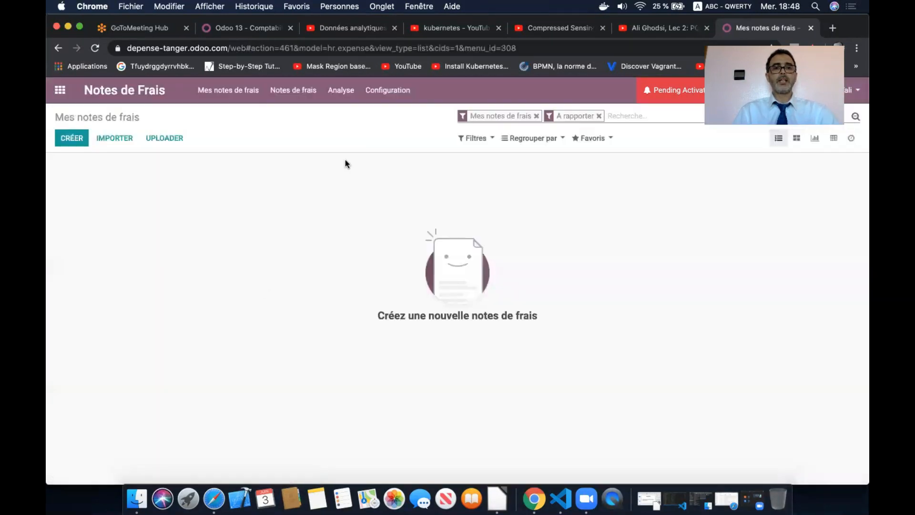
left_click(388, 92)
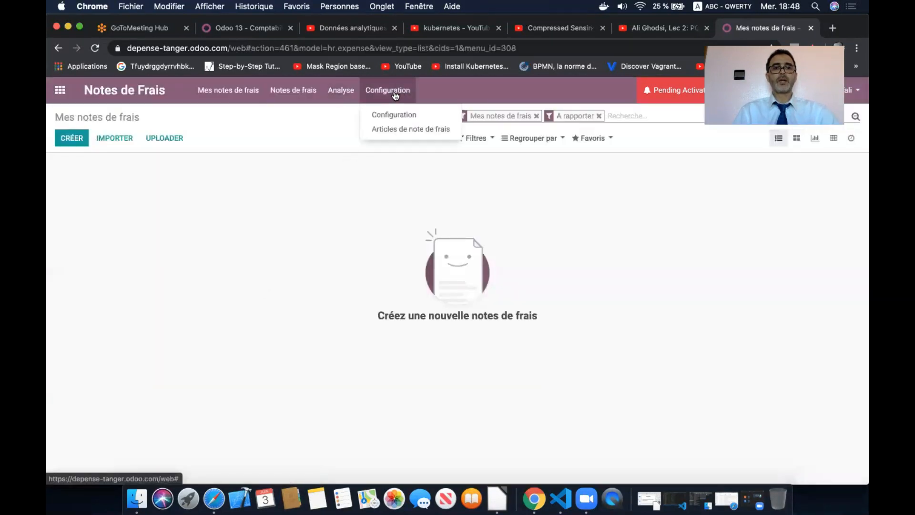
left_click(401, 128)
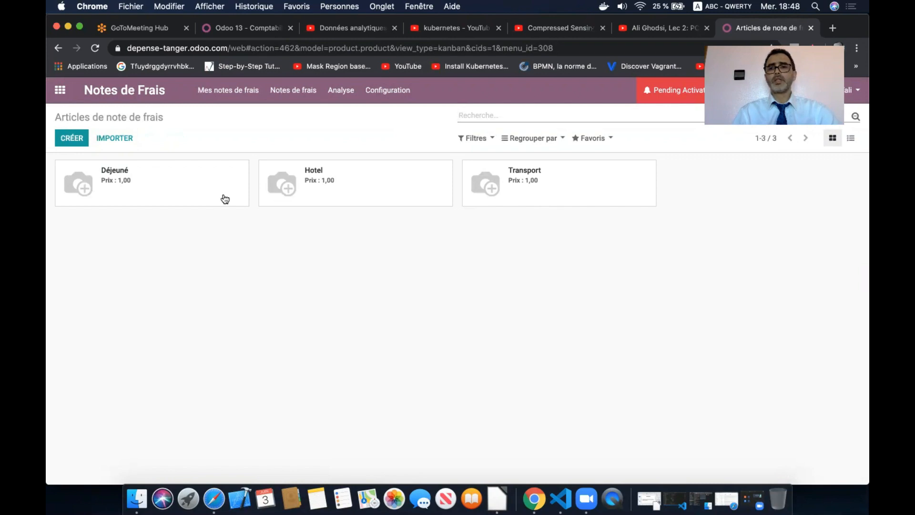
left_click(61, 90)
left_click(667, 205)
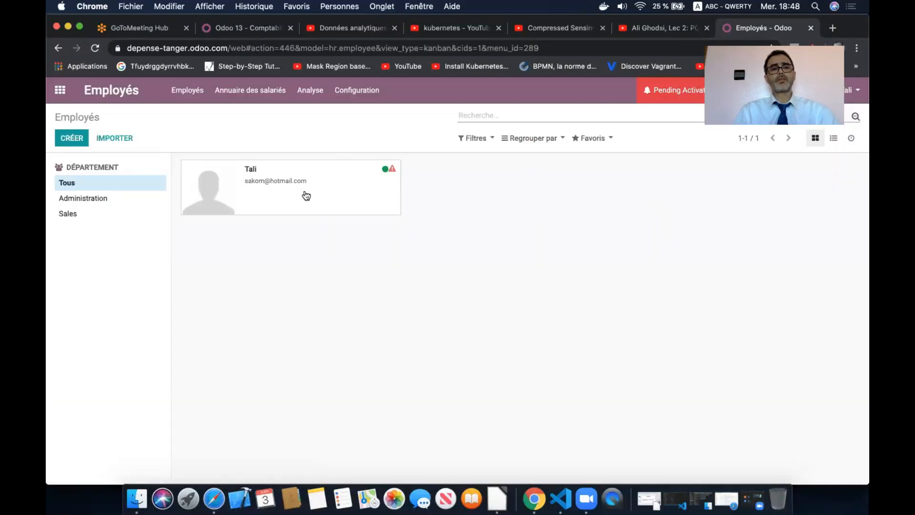
- Start a new employee record and fill in the employee's name from a suggestion
left_click(75, 142)
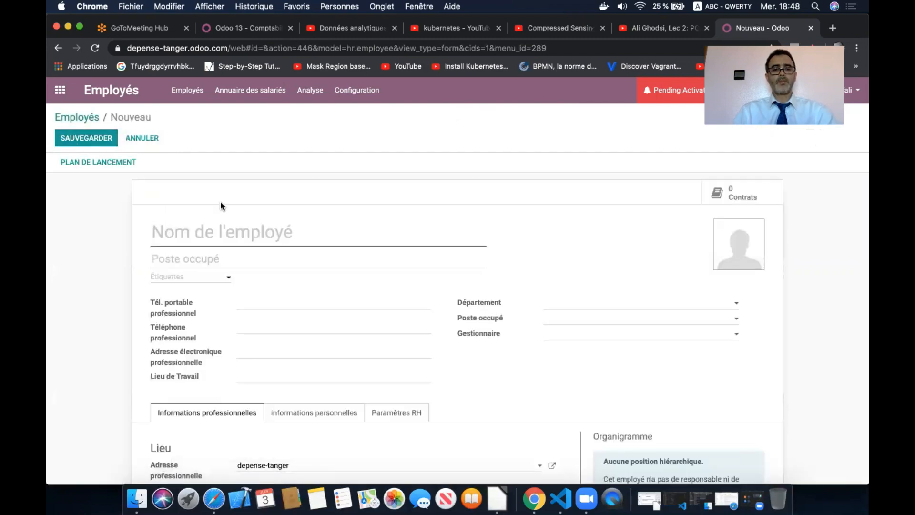
type("Reda")
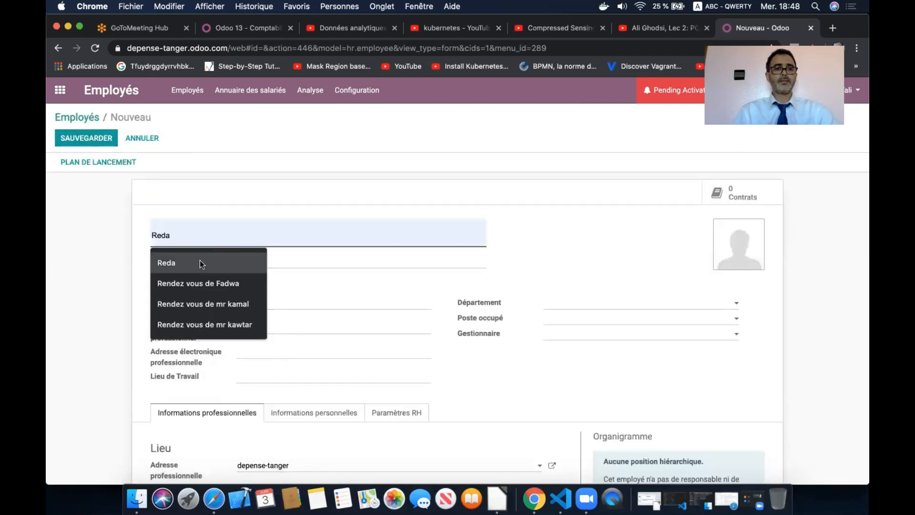
left_click(200, 259)
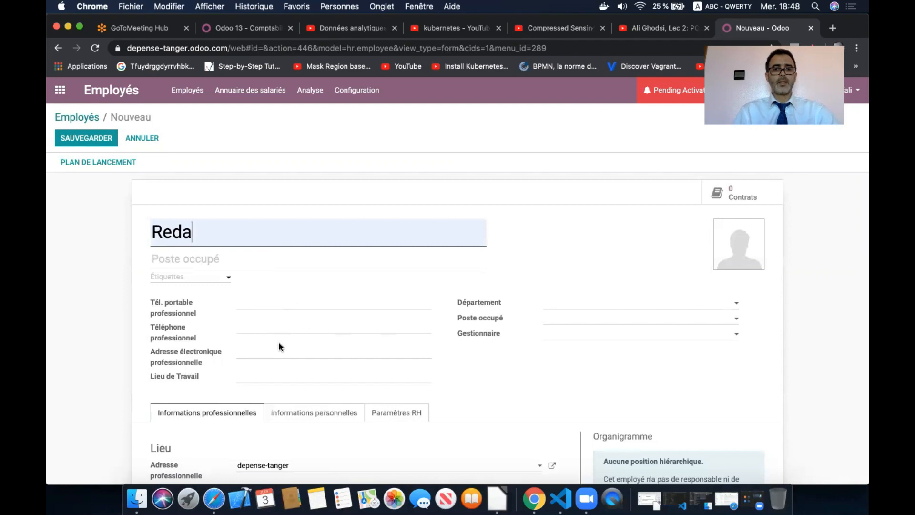
scroll(272, 321, "down", 2)
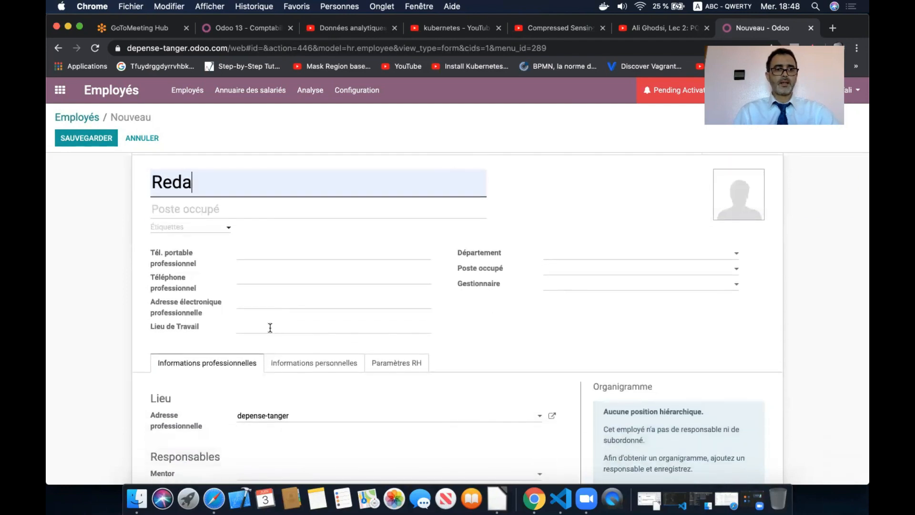
scroll(265, 341, "down", 3)
- Review the employee's personal information, leaving the private address empty
left_click(301, 284)
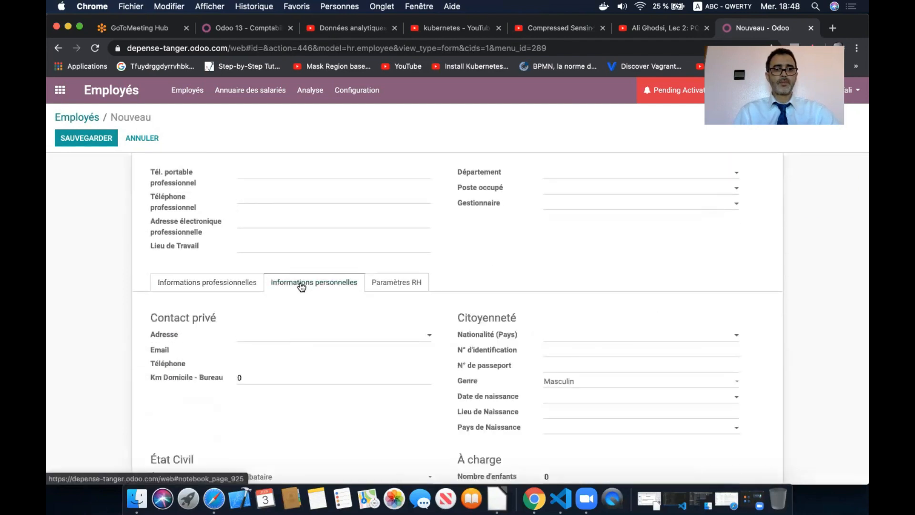
left_click(297, 340)
left_click(304, 337)
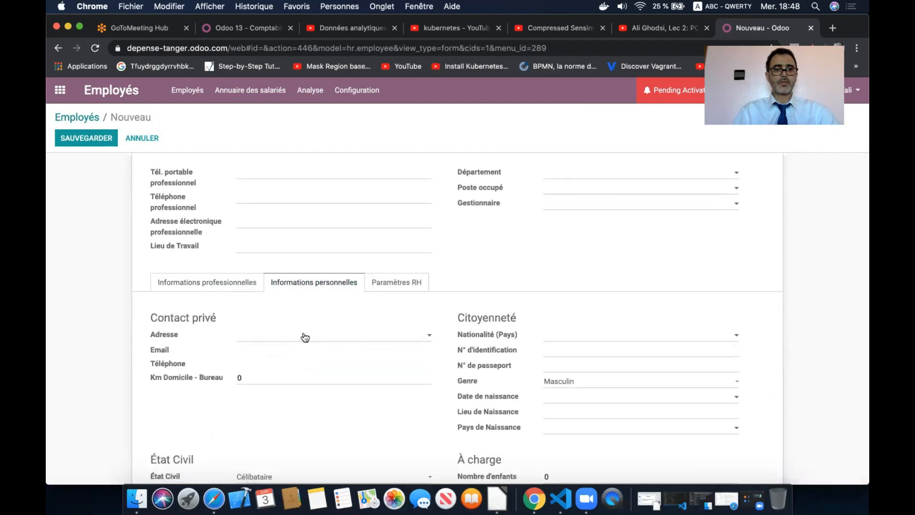
scroll(250, 370, "down", 8)
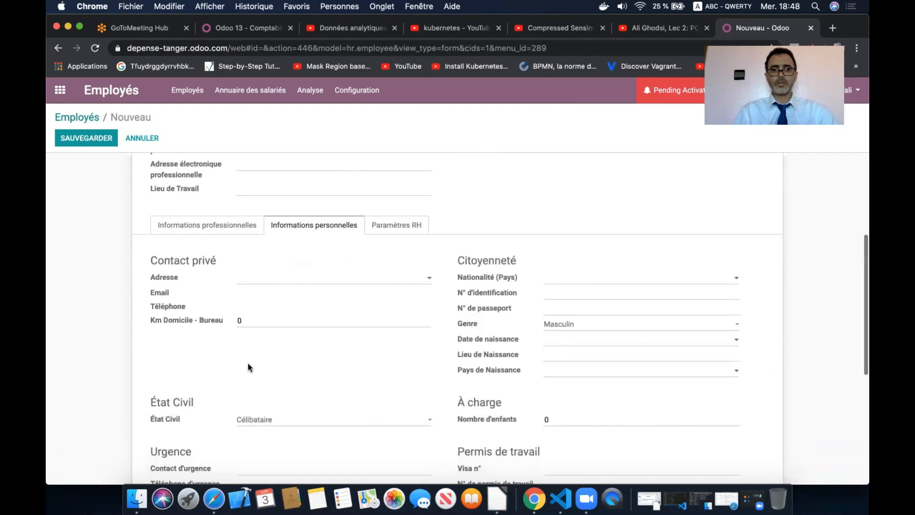
scroll(248, 363, "up", 10)
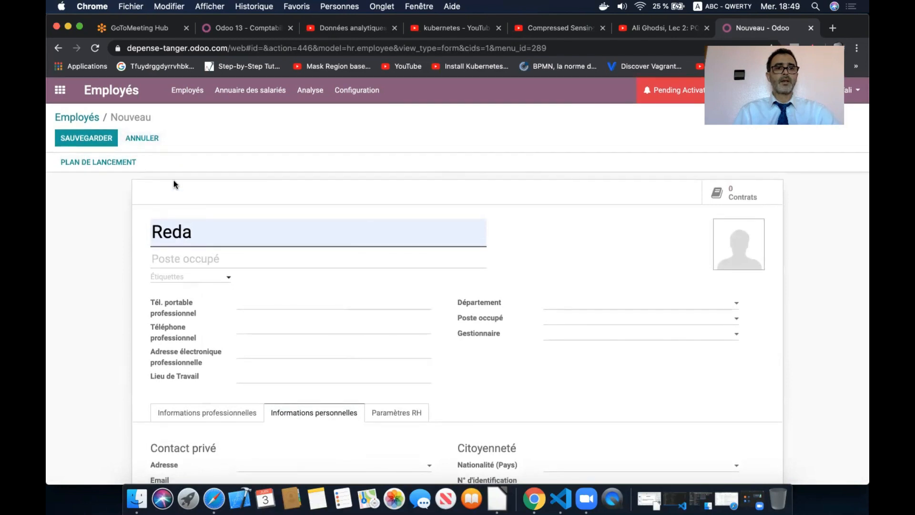
scroll(260, 342, "down", 1)
scroll(259, 341, "down", 3)
- Review the professional information and HR settings without linking a user, then save the employee
left_click(234, 274)
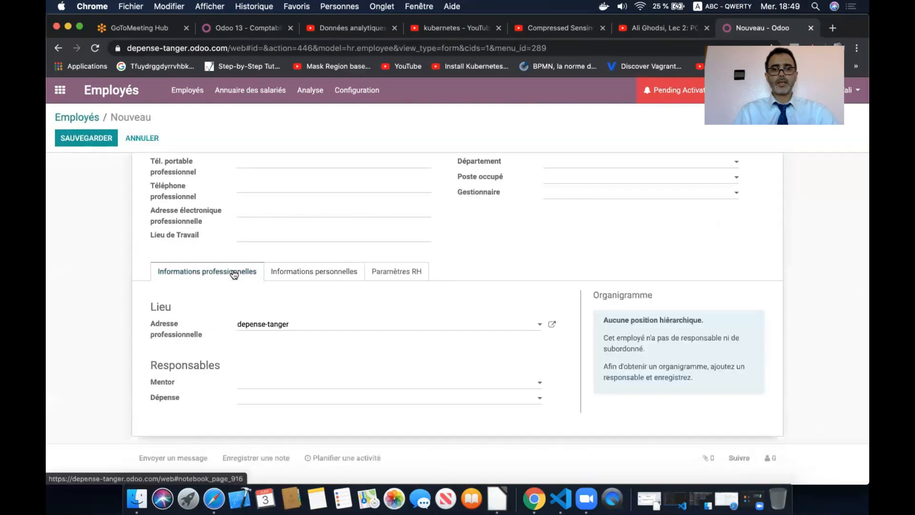
scroll(266, 397, "down", 3)
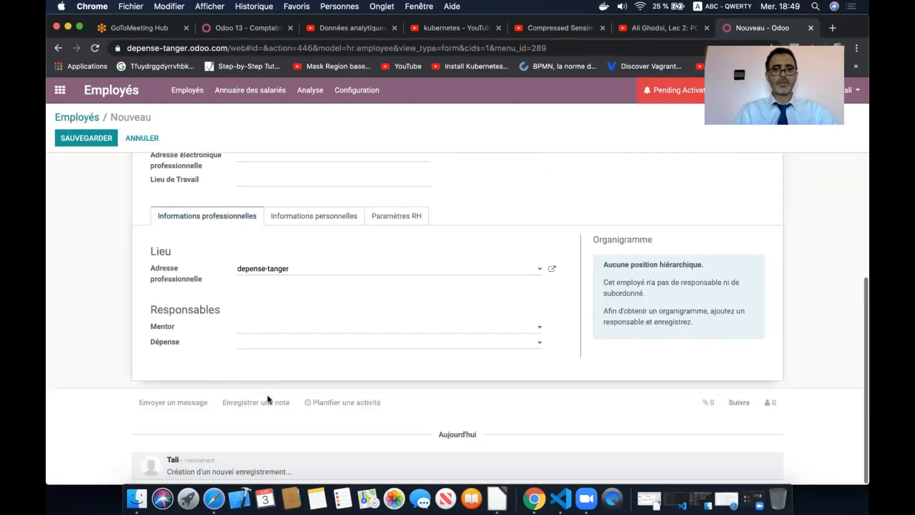
scroll(286, 376, "up", 4)
left_click(402, 294)
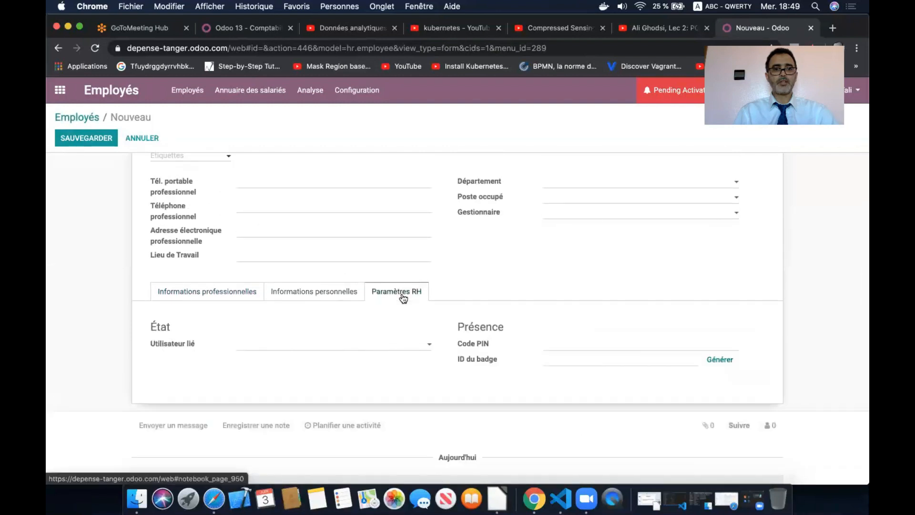
left_click(409, 346)
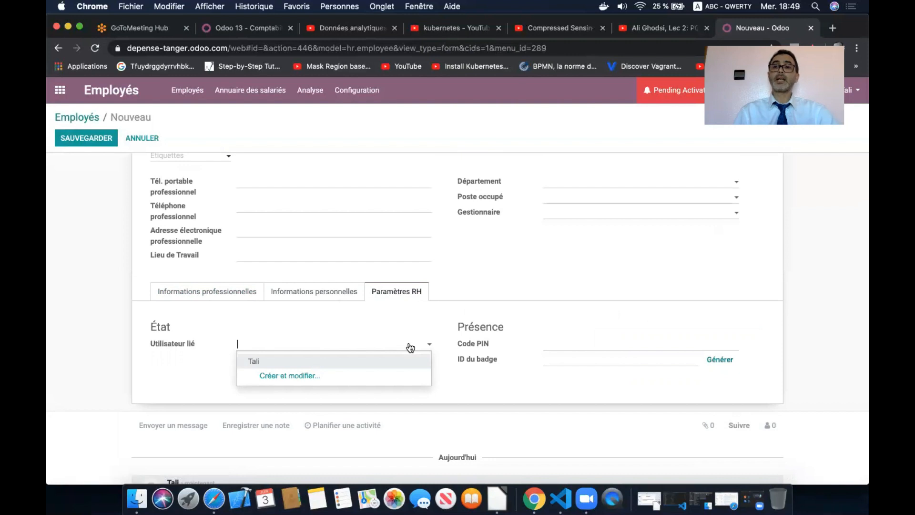
left_click(496, 275)
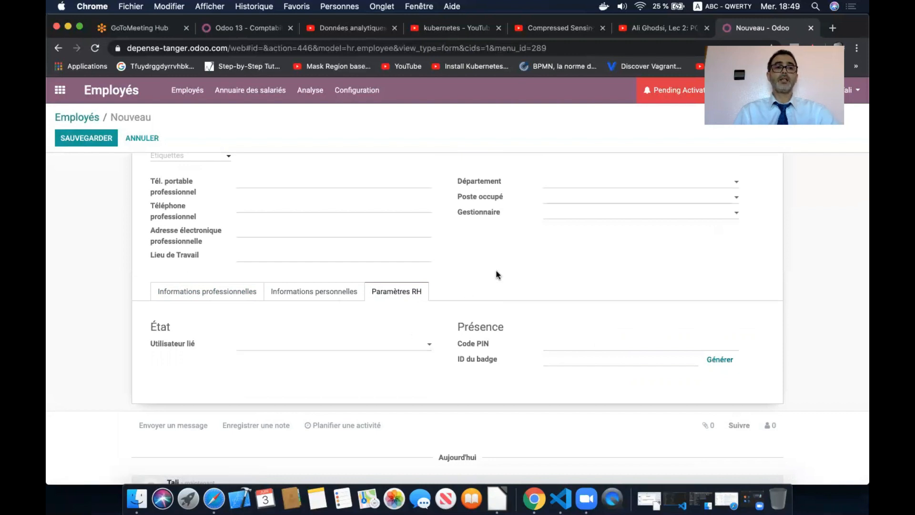
scroll(496, 275, "up", 5)
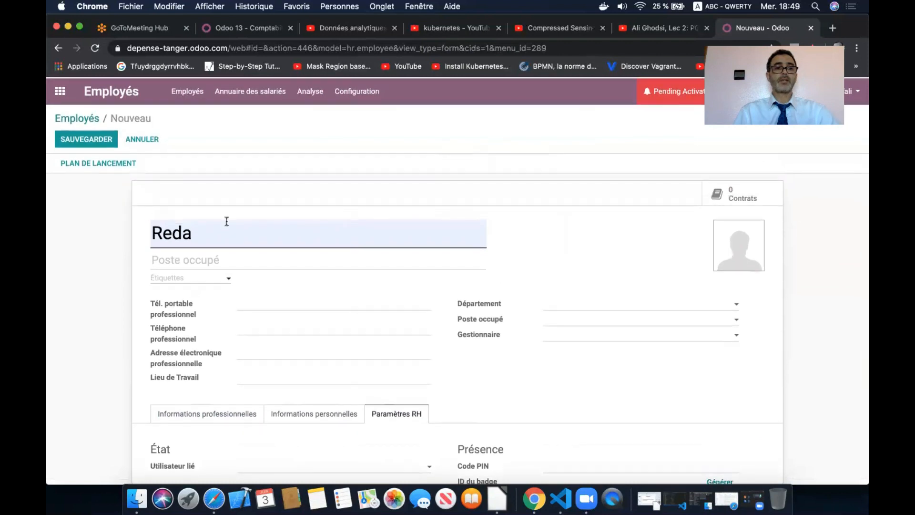
left_click(93, 136)
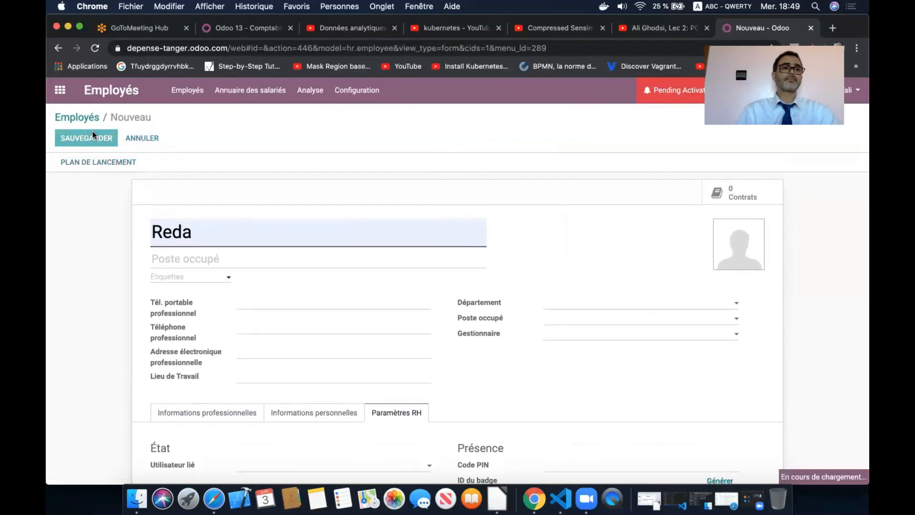
left_click(61, 90)
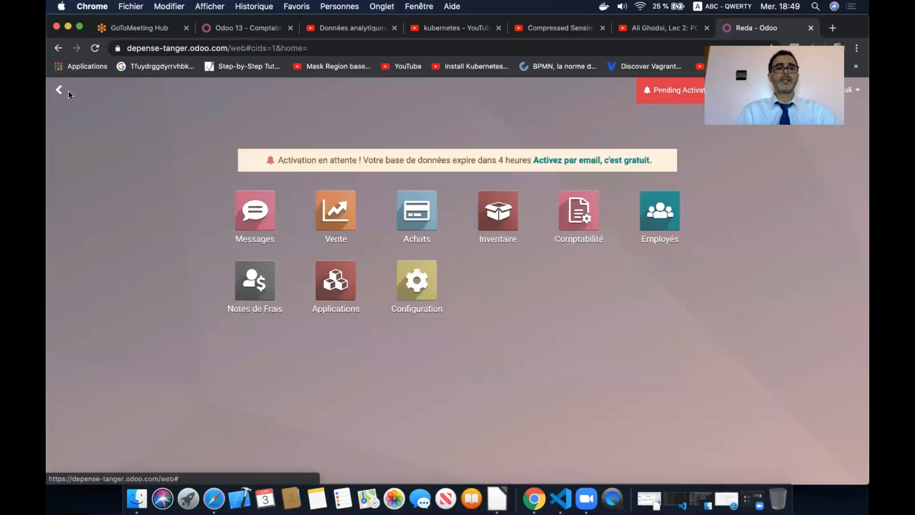
- Create a new user in Gérer les utilisateurs, entering the user's name and e-mail address
left_click(410, 281)
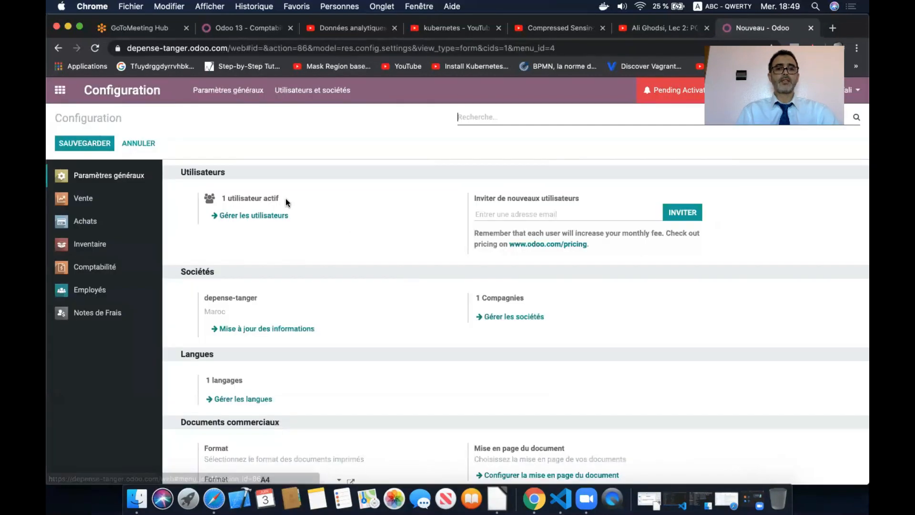
left_click(251, 216)
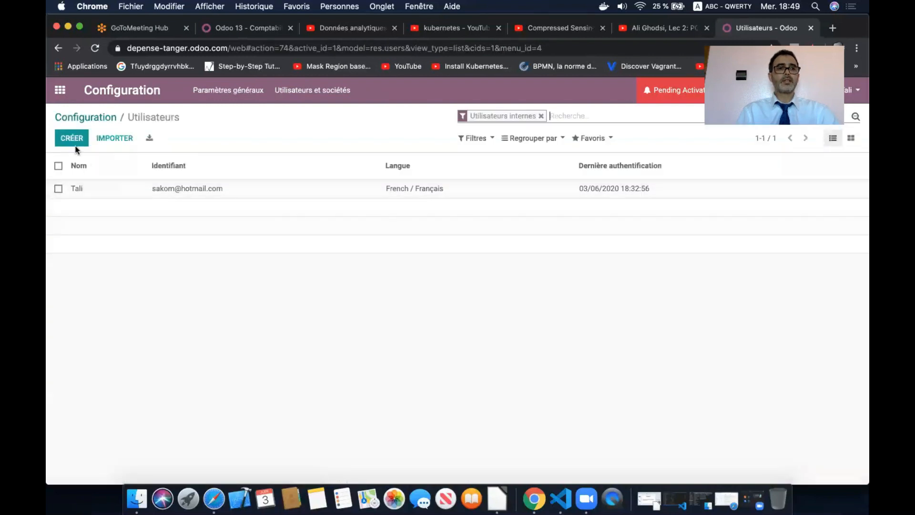
left_click(73, 140)
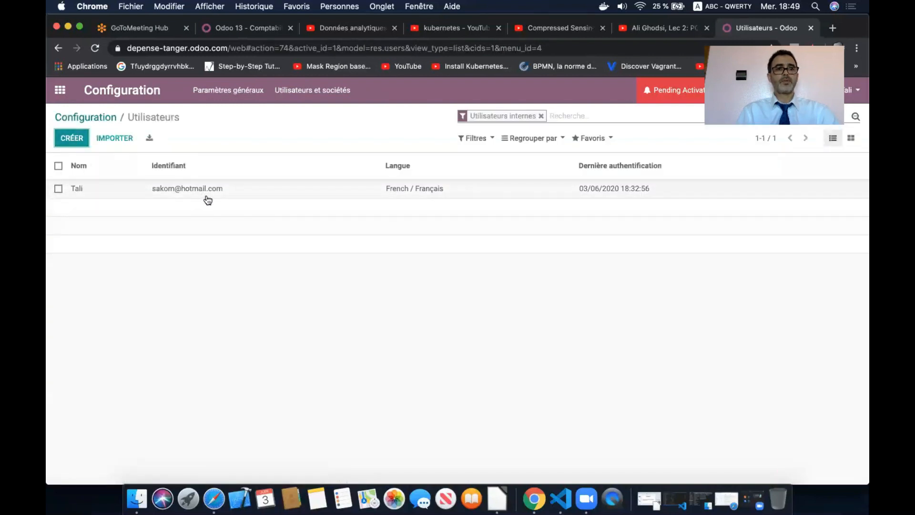
left_click(72, 138)
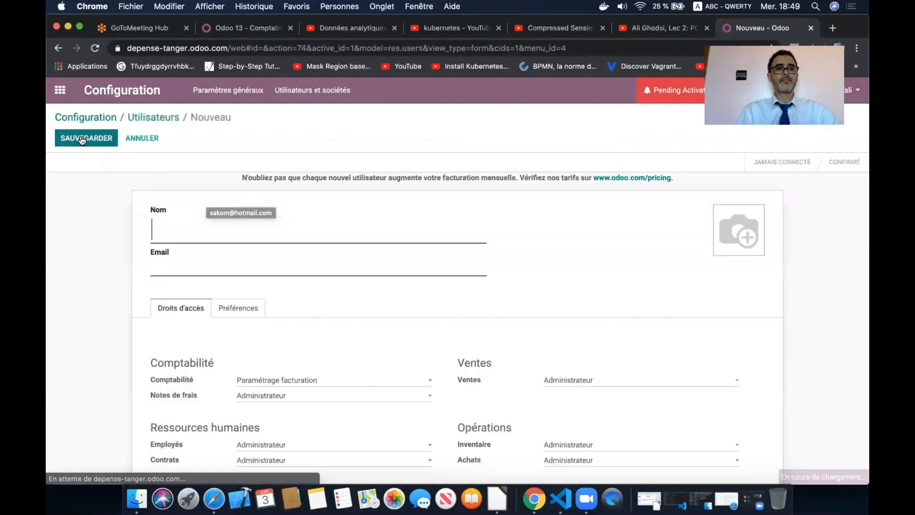
type("Reda")
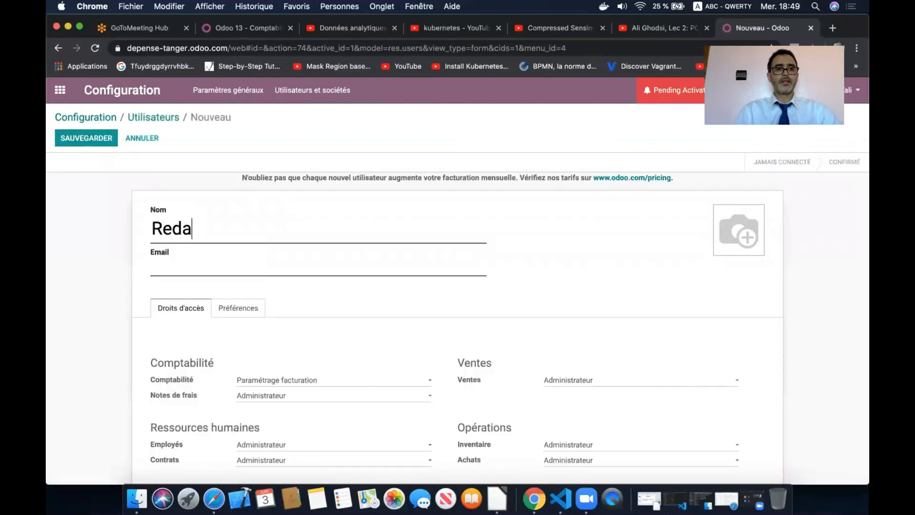
left_click(180, 271)
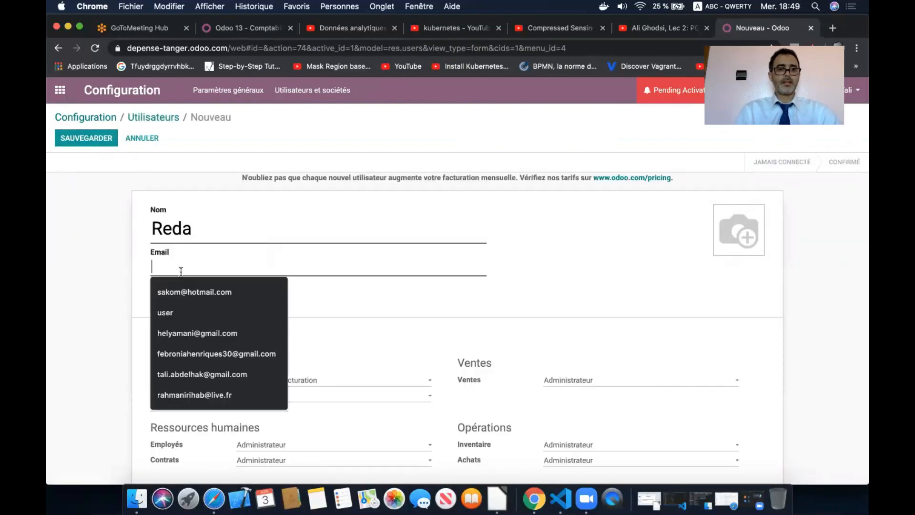
left_click(198, 374)
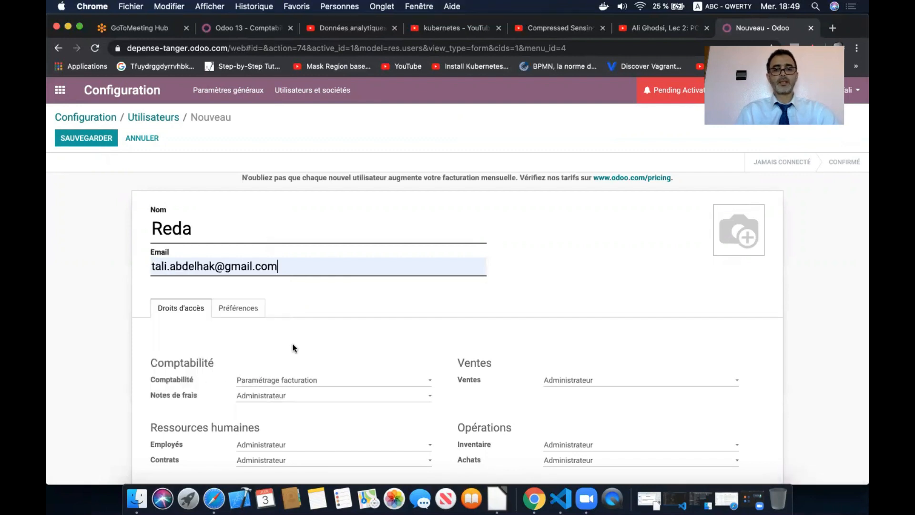
scroll(292, 348, "down", 3)
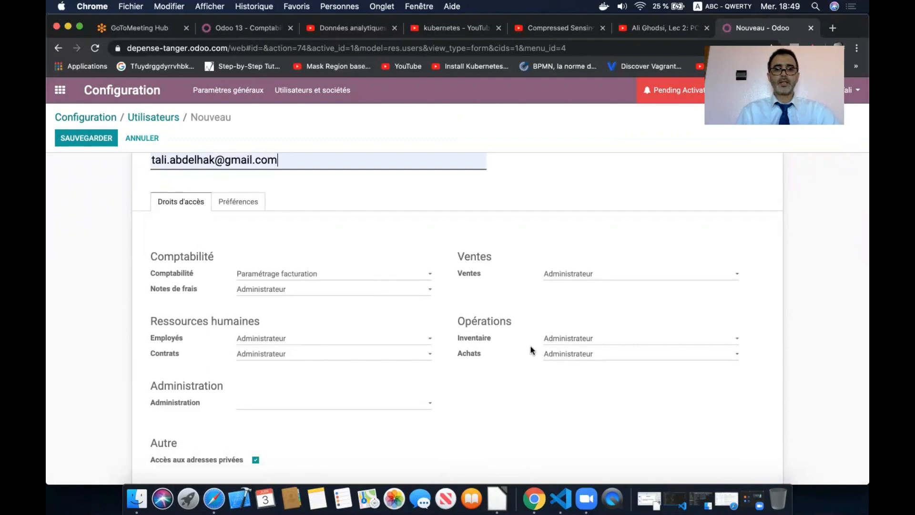
scroll(417, 376, "down", 1)
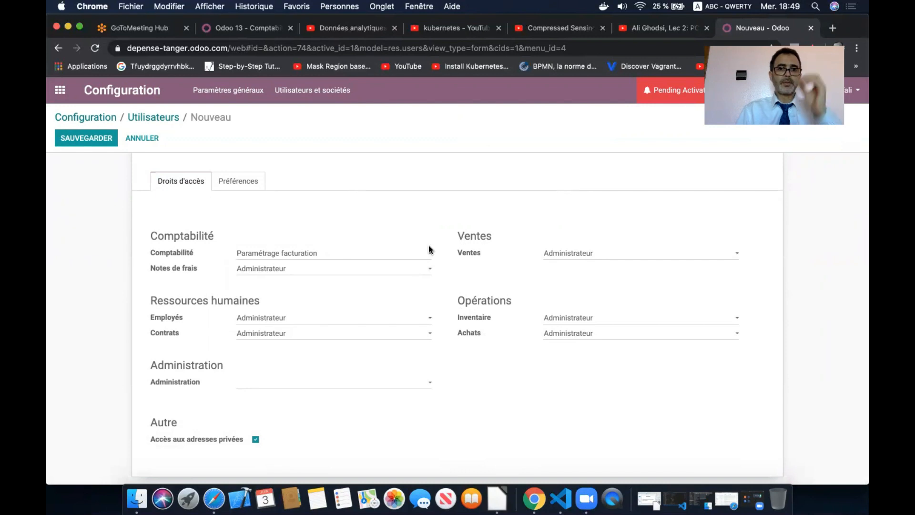
- Clear accounting access, give Fonctionnaire employee rights, keep Administrateur for contracts, and save the user
left_click(412, 256)
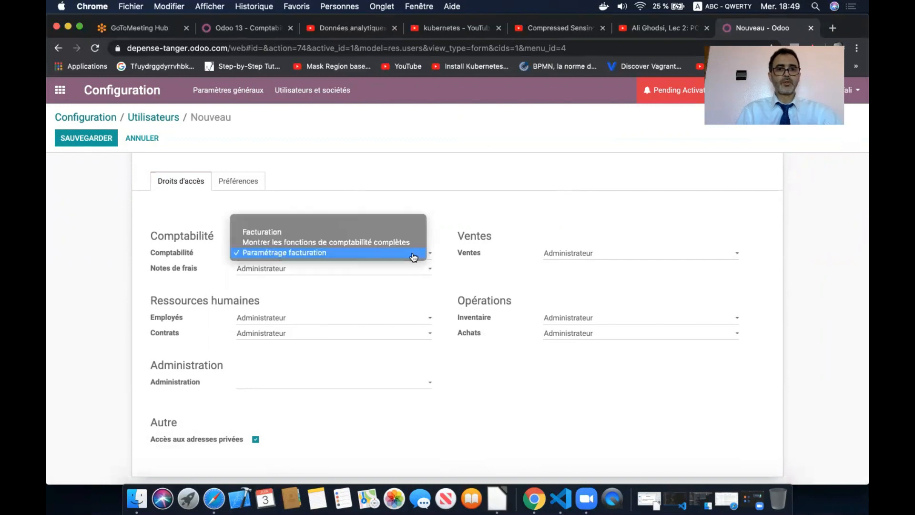
left_click(374, 223)
left_click(370, 319)
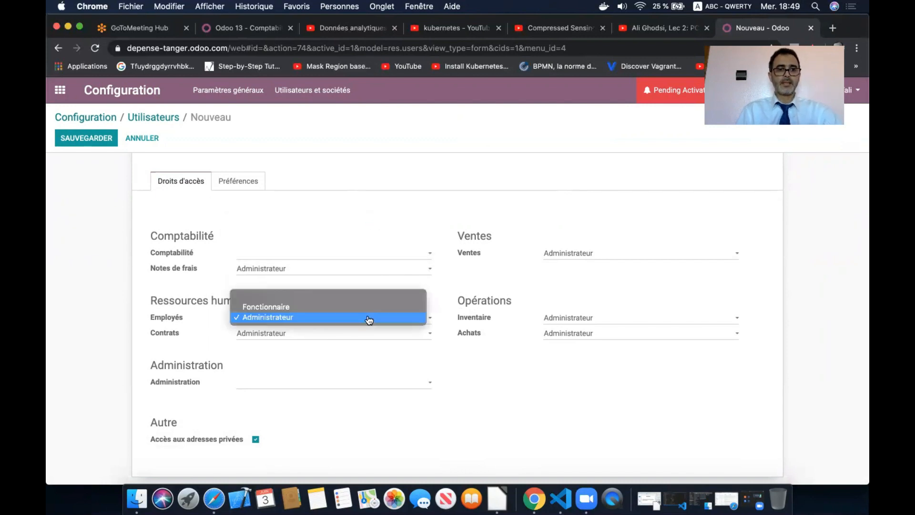
left_click(365, 307)
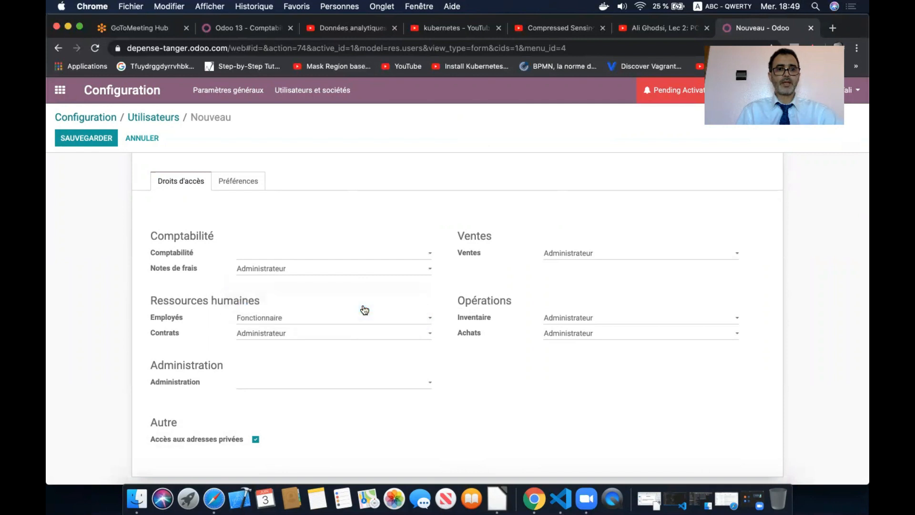
left_click(344, 333)
left_click(343, 334)
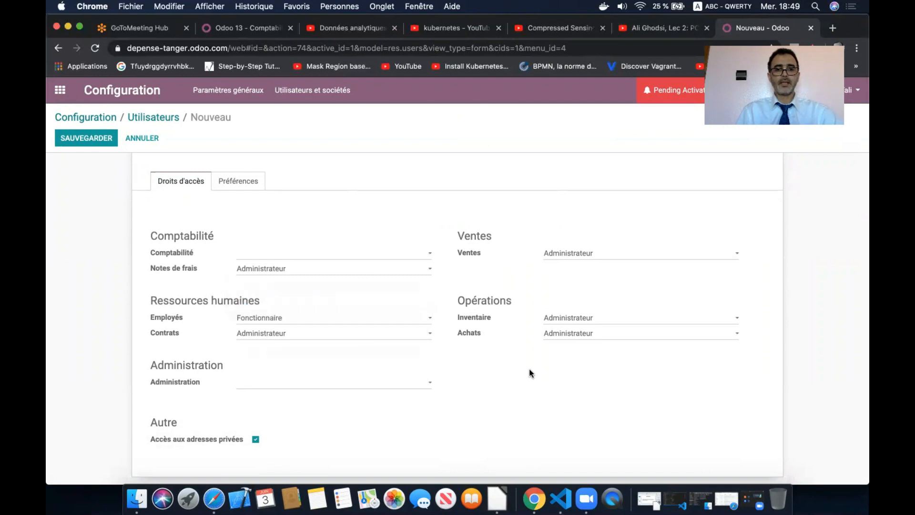
scroll(513, 381, "up", 5)
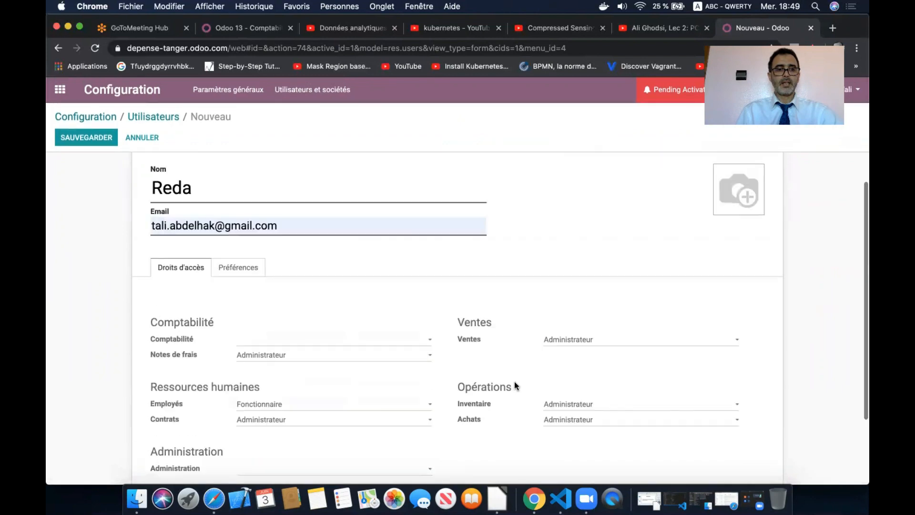
left_click(101, 141)
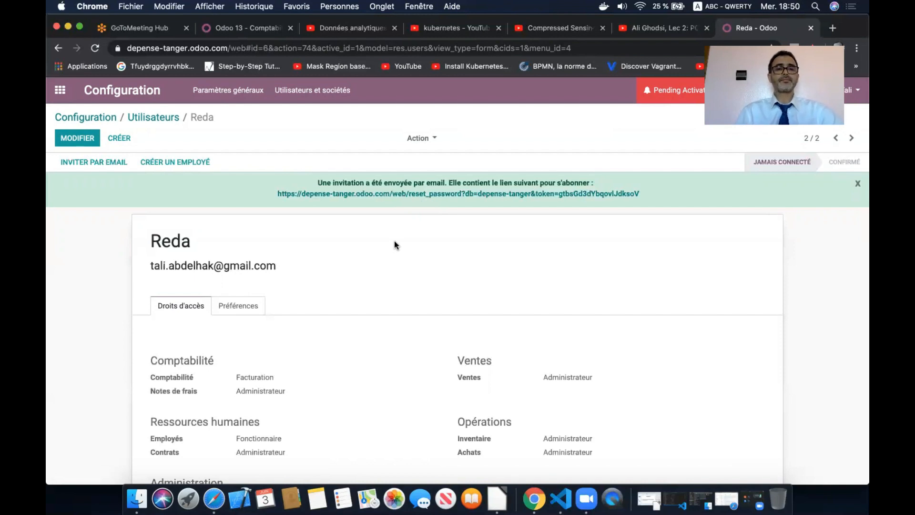
left_click(59, 90)
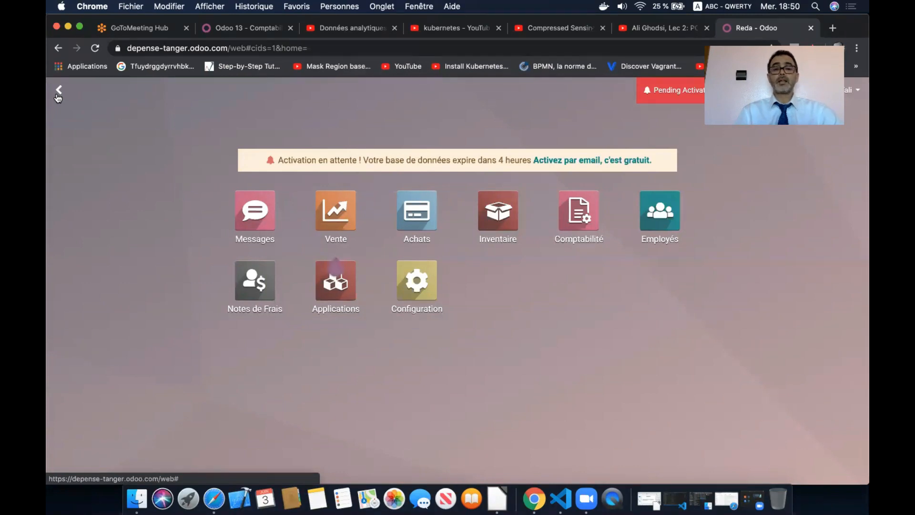
- Start a new expense with the description 'Voyage à Casa'
left_click(255, 281)
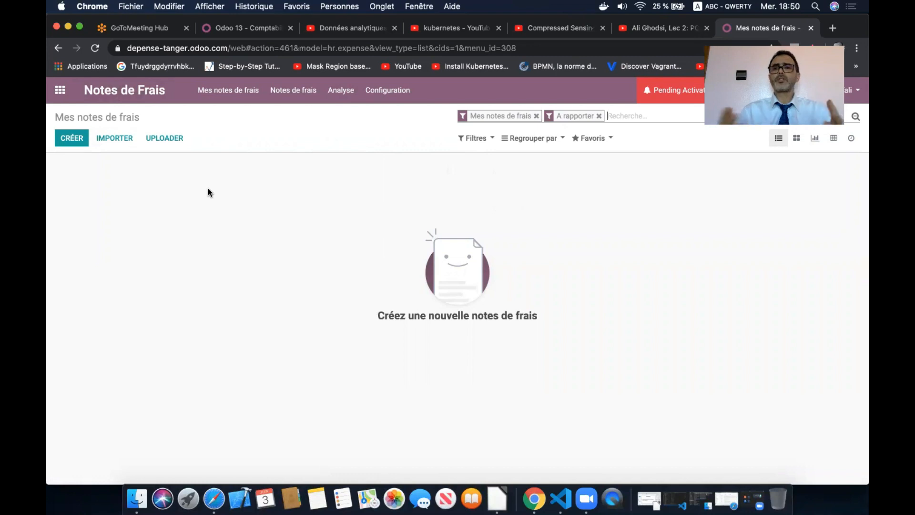
left_click(62, 145)
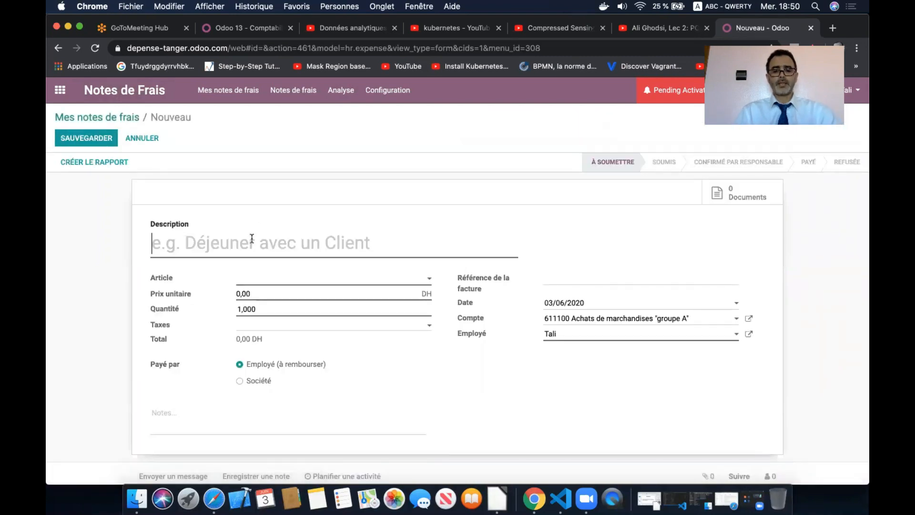
type("T")
key("BackSpace")
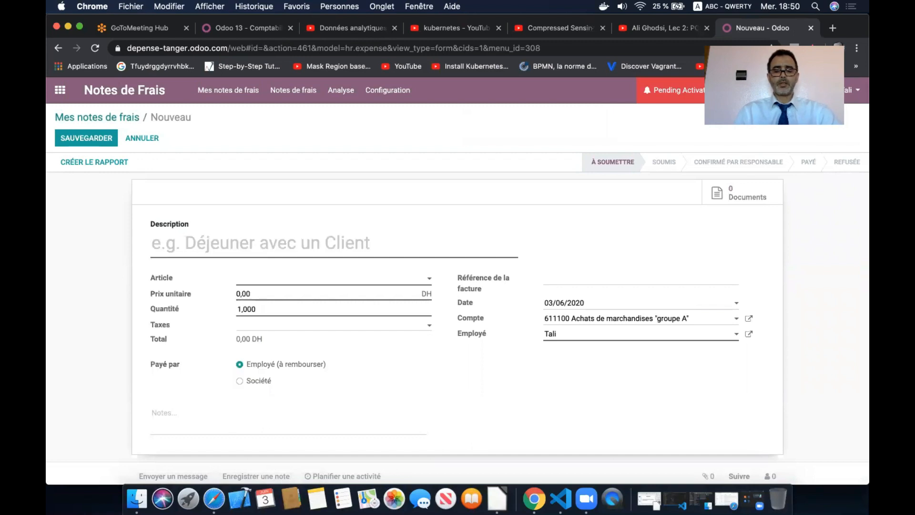
type("Vo")
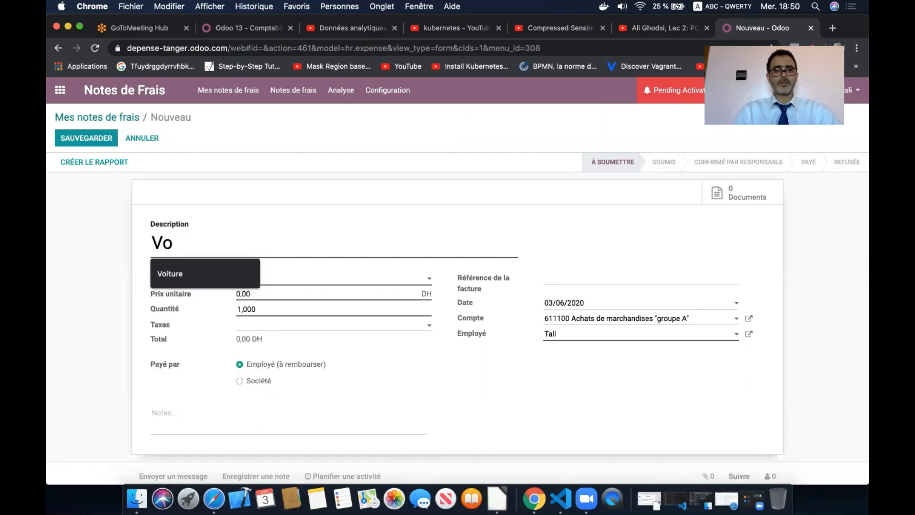
type("y")
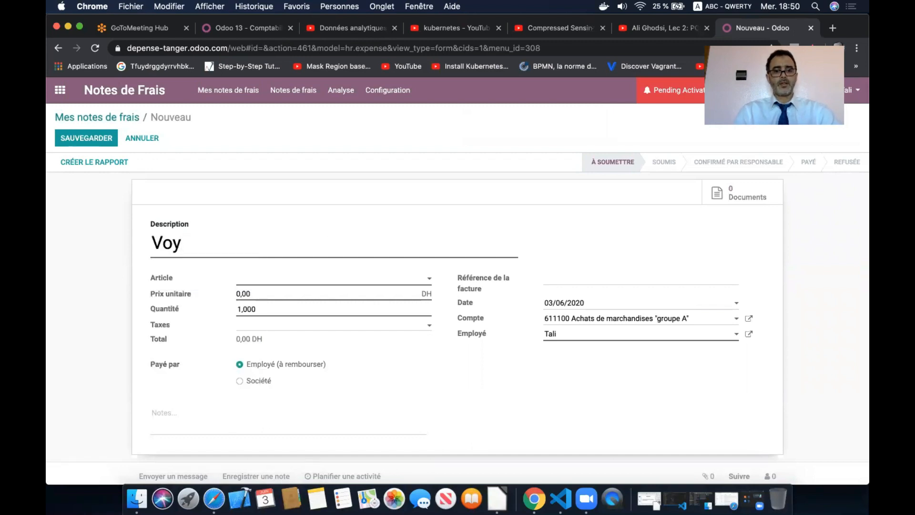
type("age a Cas")
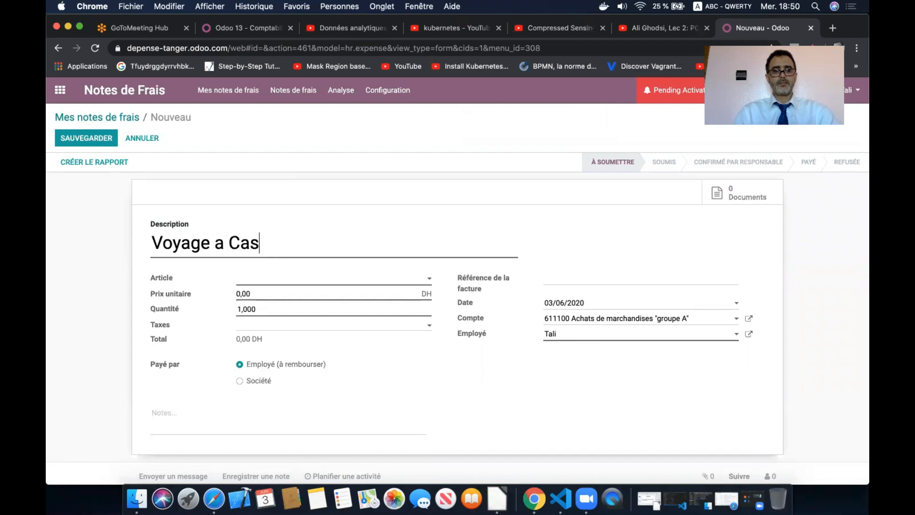
type("a")
key("Left")
key("Left")
key("Left")
key("Left")
key("Left")
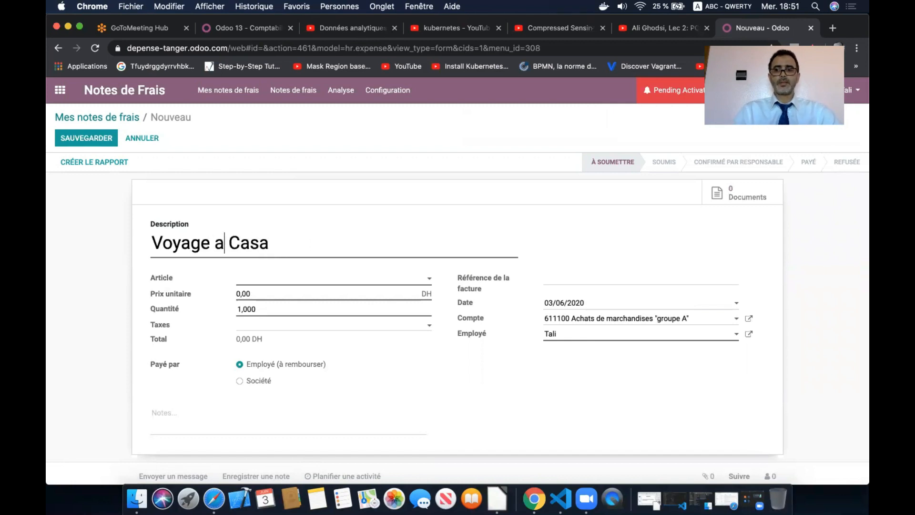
key("BackSpace")
left_click(722, 6)
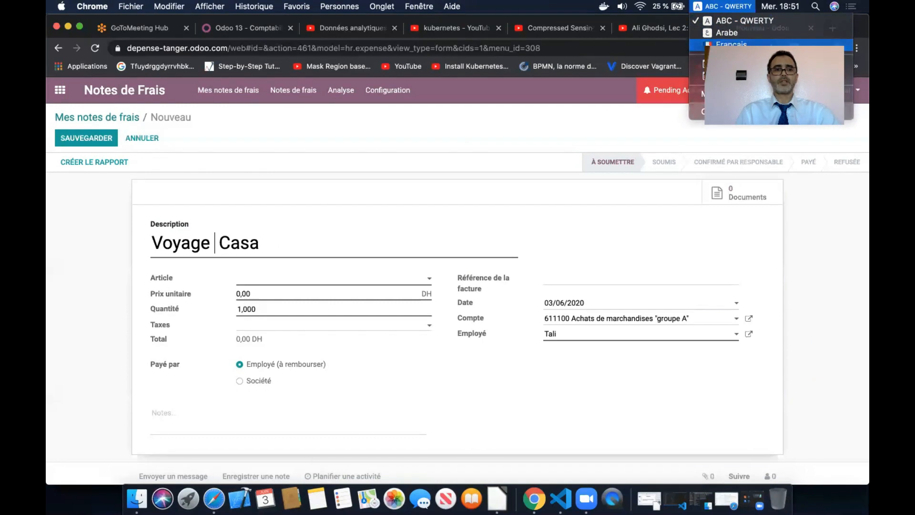
left_click(731, 44)
type("à")
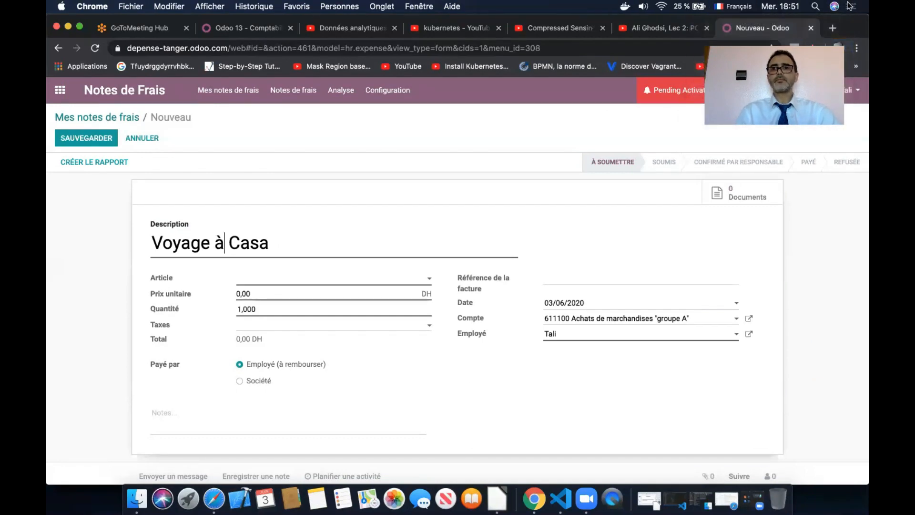
left_click(734, 6)
left_click(683, 22)
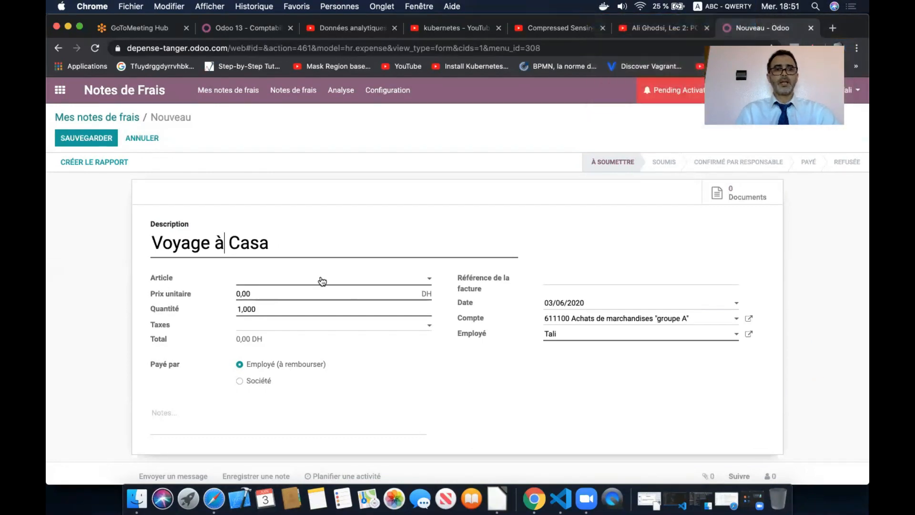
- Set the article to Transport with tax TVA 20% ACHATS and save the expense
left_click(320, 278)
left_click(289, 326)
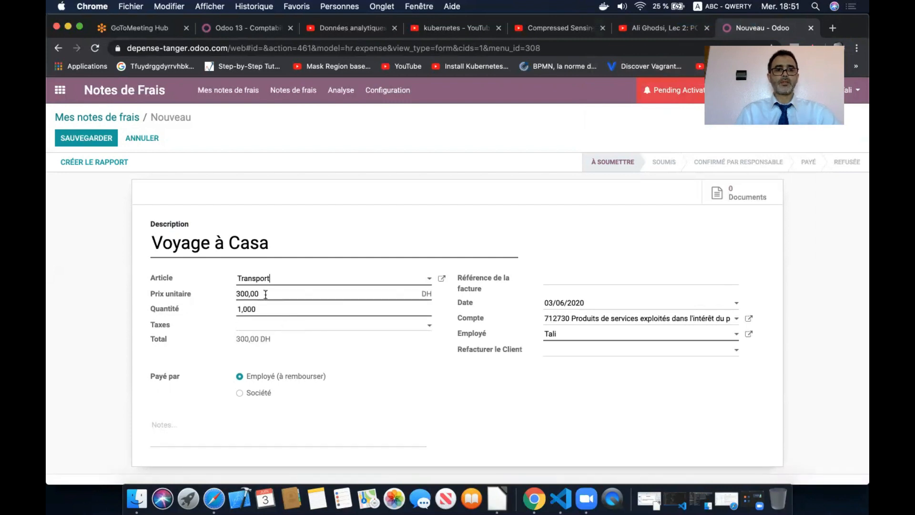
left_click(281, 328)
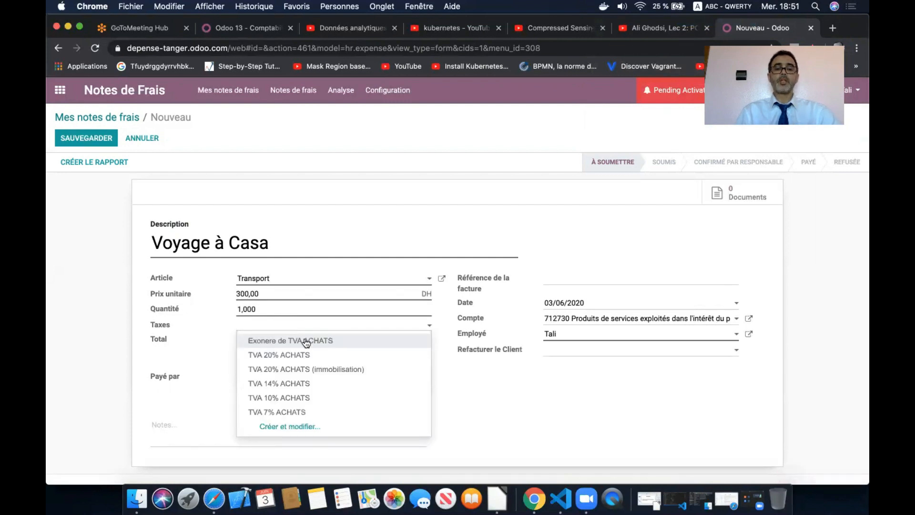
left_click(324, 353)
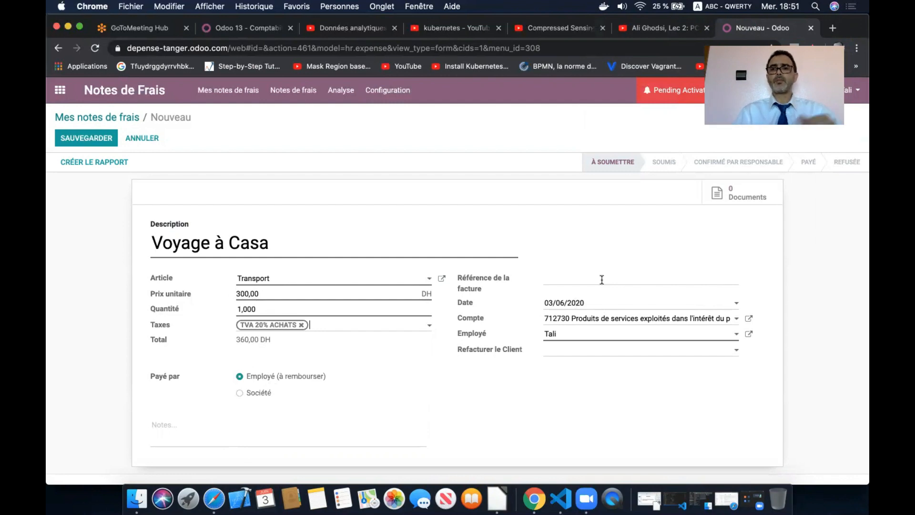
left_click(572, 280)
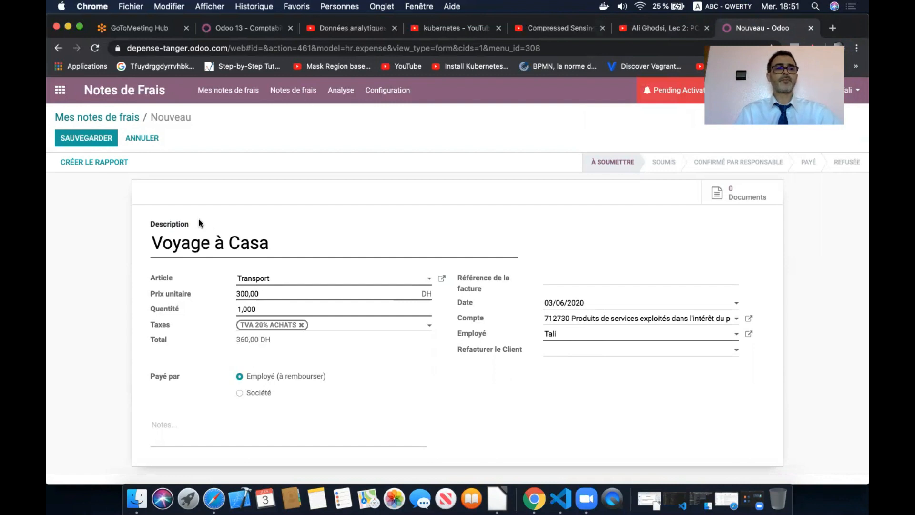
left_click(100, 138)
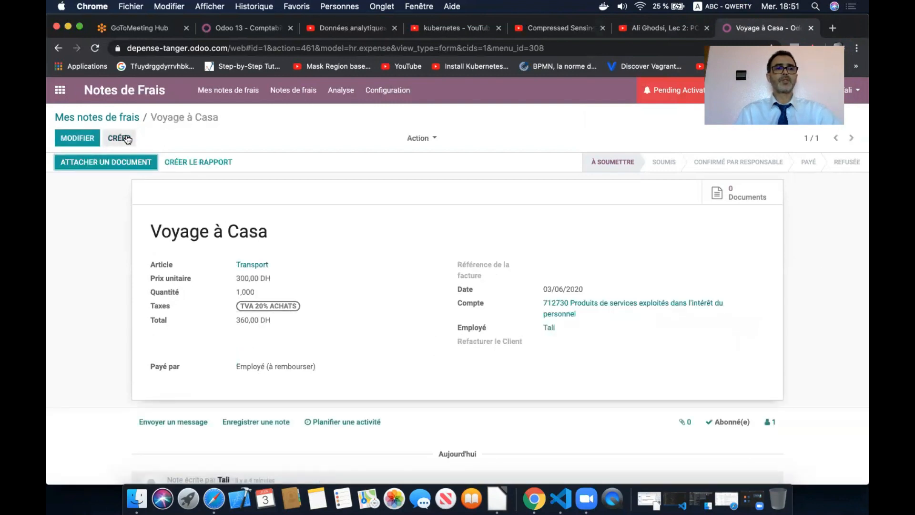
- Create an expense described 'Déjeuné' with article Déjeuné at 150,00 DH and save it
left_click(127, 138)
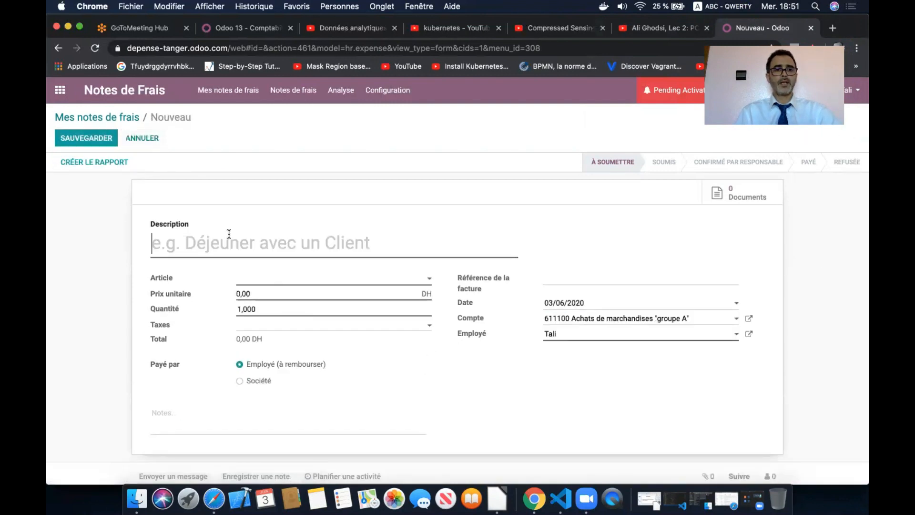
left_click(229, 234)
type("Dejeune")
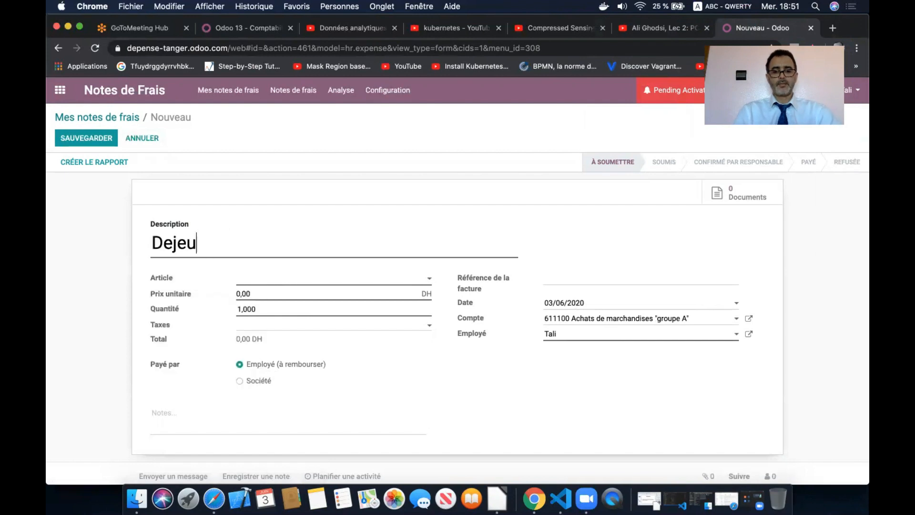
right_click(194, 245)
left_click(238, 263)
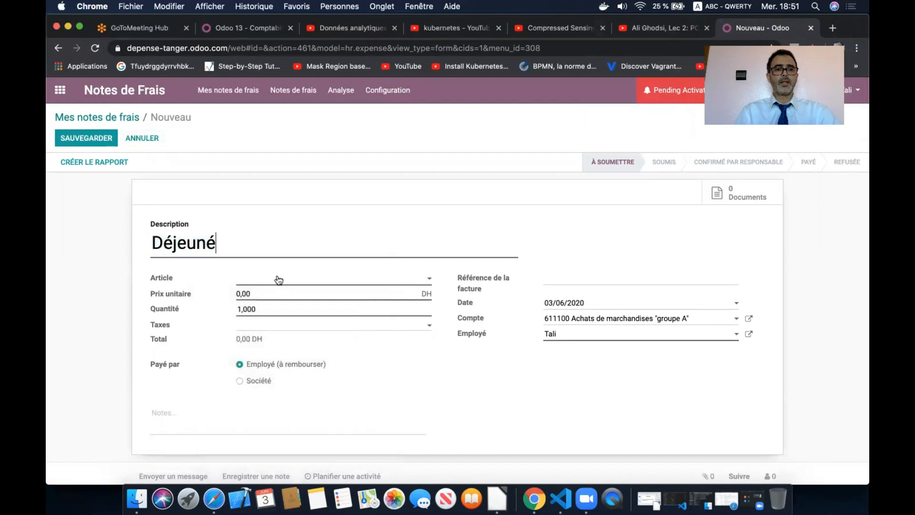
left_click(277, 278)
left_click(266, 295)
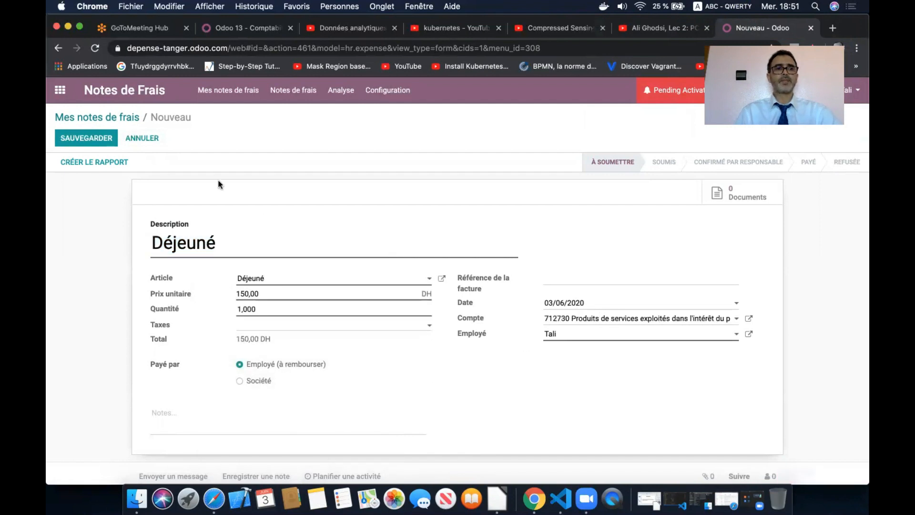
left_click(92, 140)
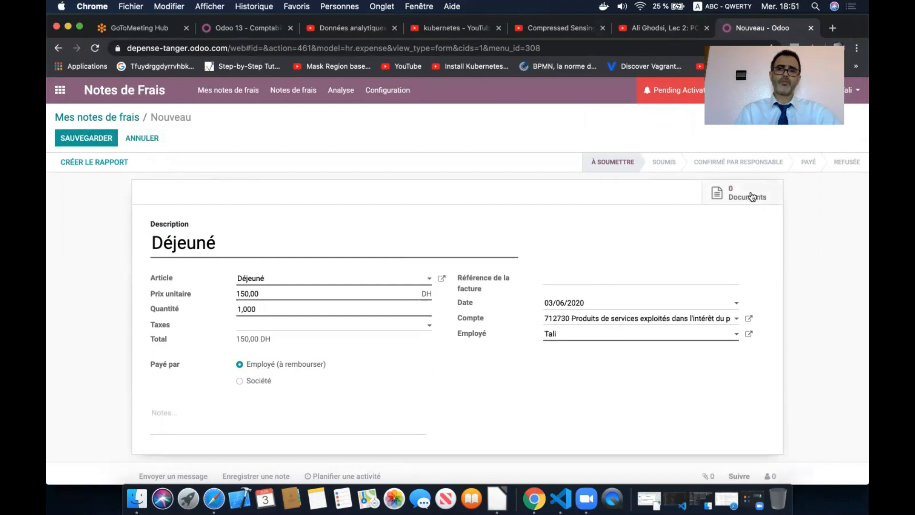
left_click(100, 133)
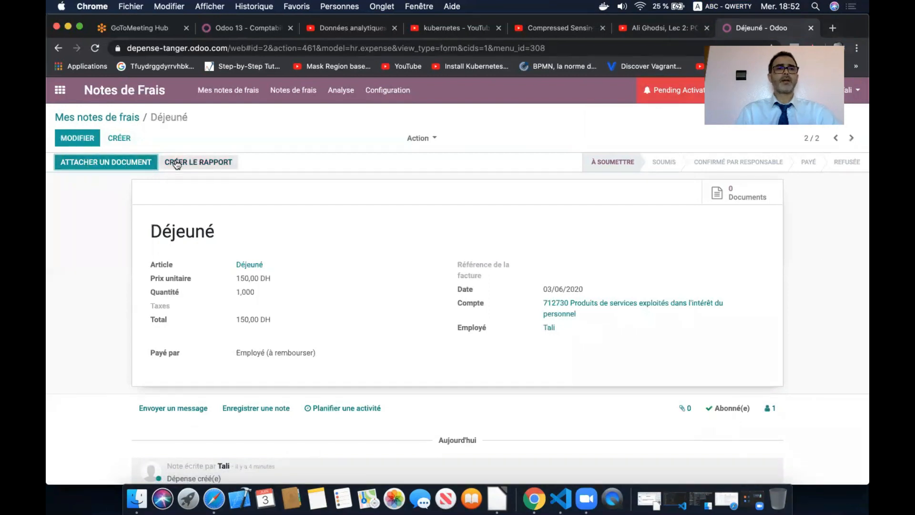
- Attach the PDF 30192-Article Text-56624-1-10-20190831.pdf from Téléchargements to the Déjeuné expense
left_click(110, 161)
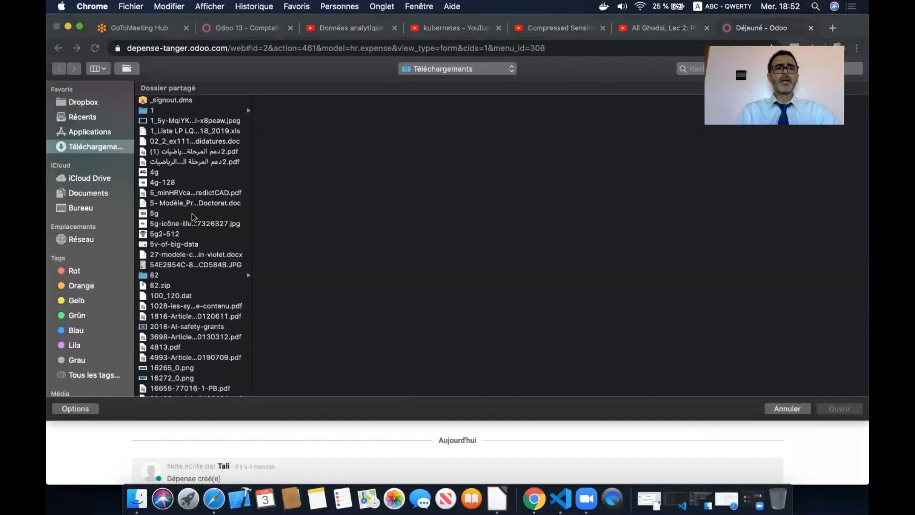
scroll(192, 213, "down", 10)
left_click(207, 178)
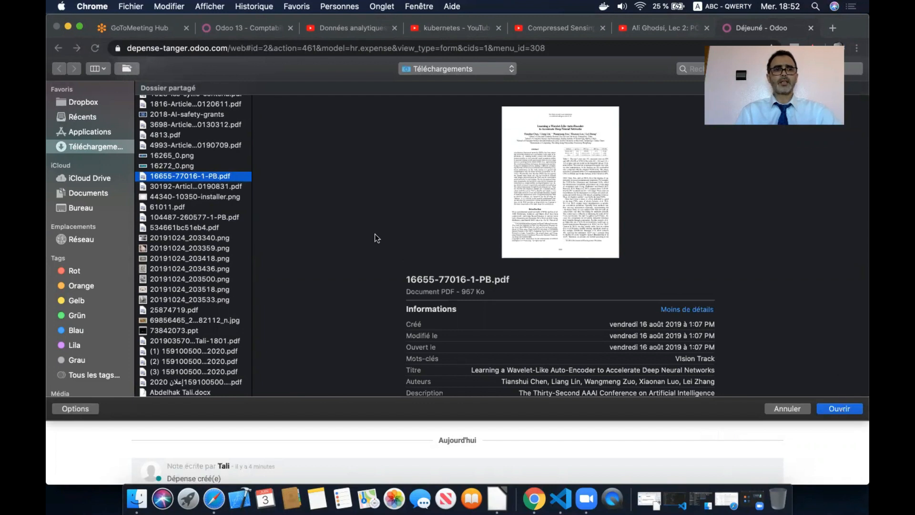
left_click(238, 186)
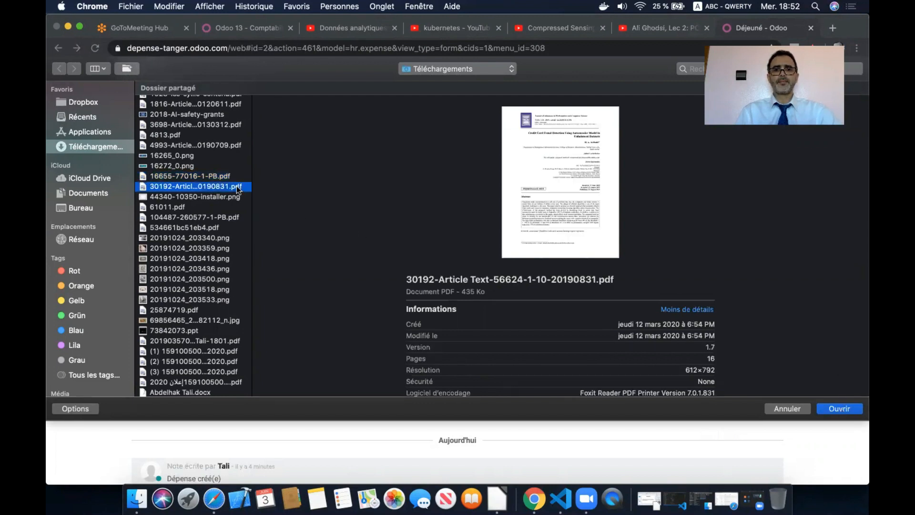
left_click(832, 407)
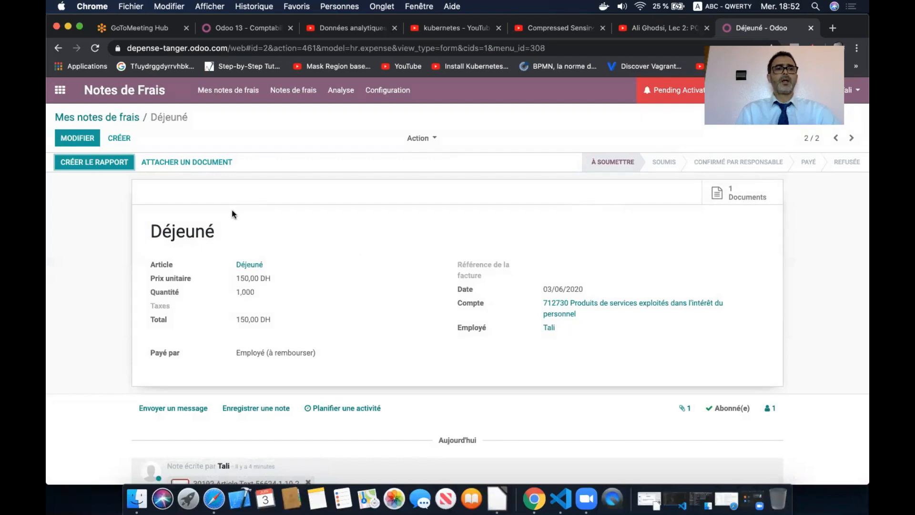
left_click(126, 117)
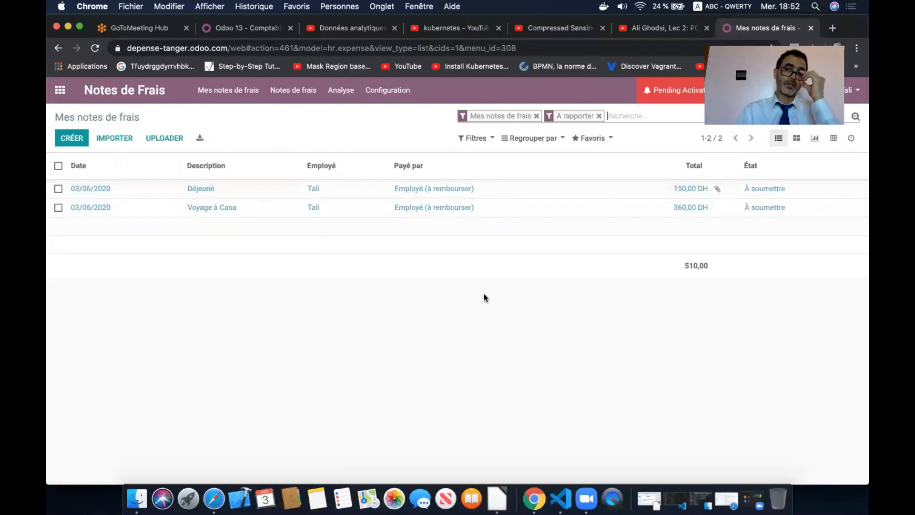
left_click(598, 116)
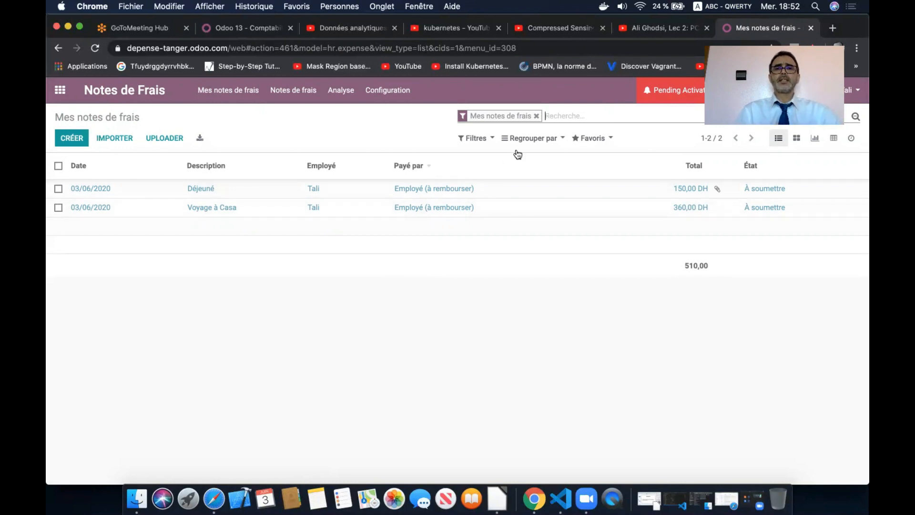
left_click(536, 116)
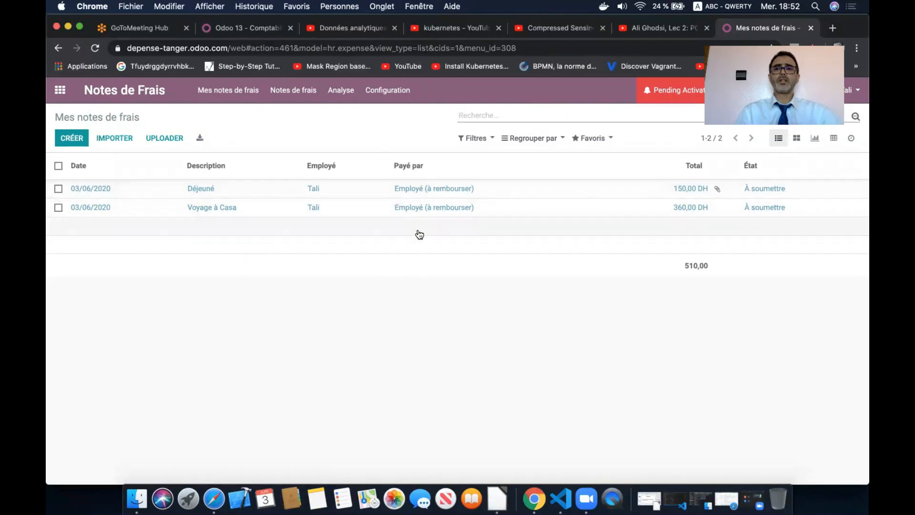
left_click(479, 139)
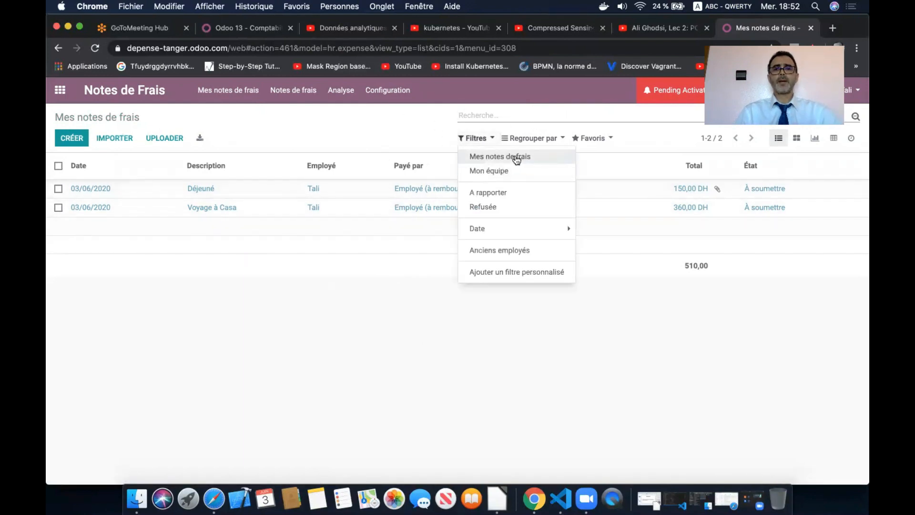
left_click(518, 157)
left_click(327, 350)
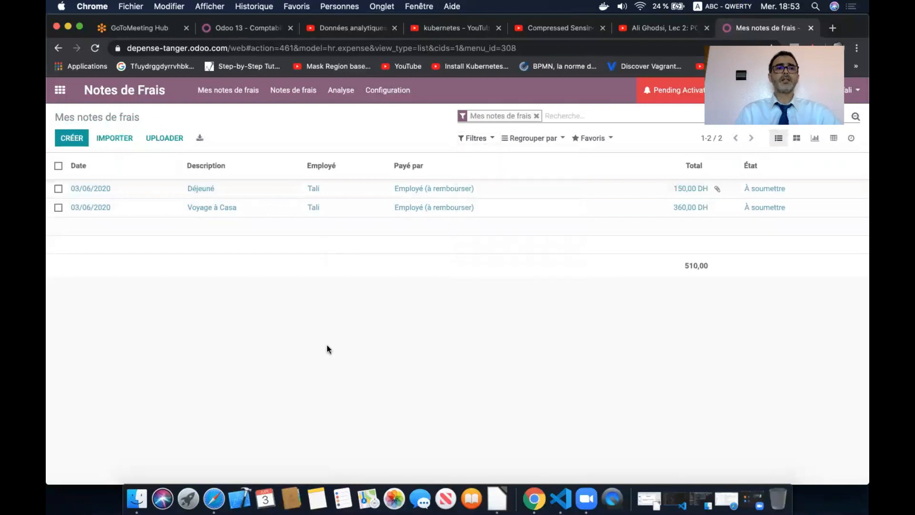
left_click(203, 190)
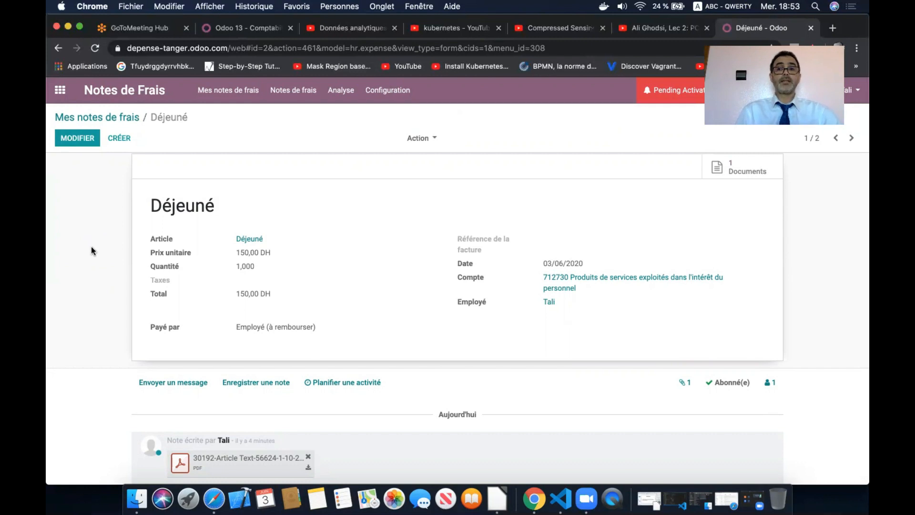
- Create an expense report from Déjeuné and add the Voyage à Casa expense to it
left_click(82, 139)
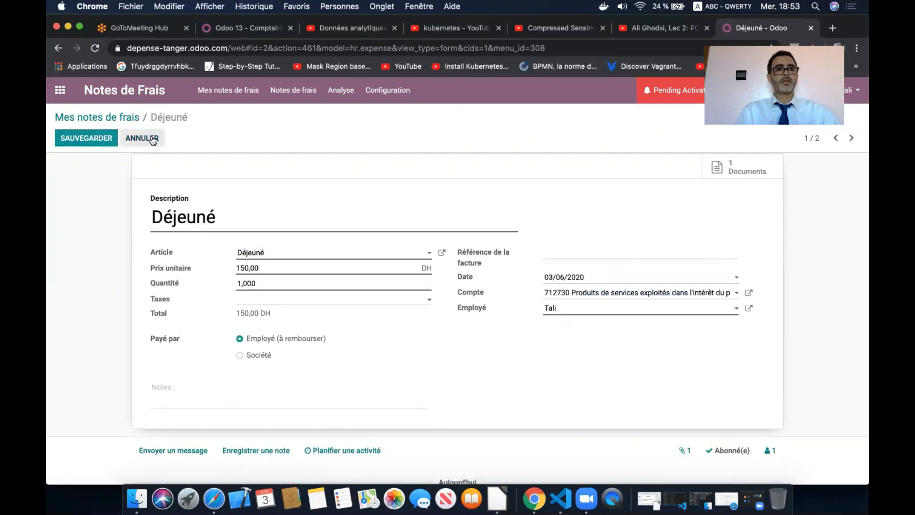
left_click(135, 138)
left_click(87, 162)
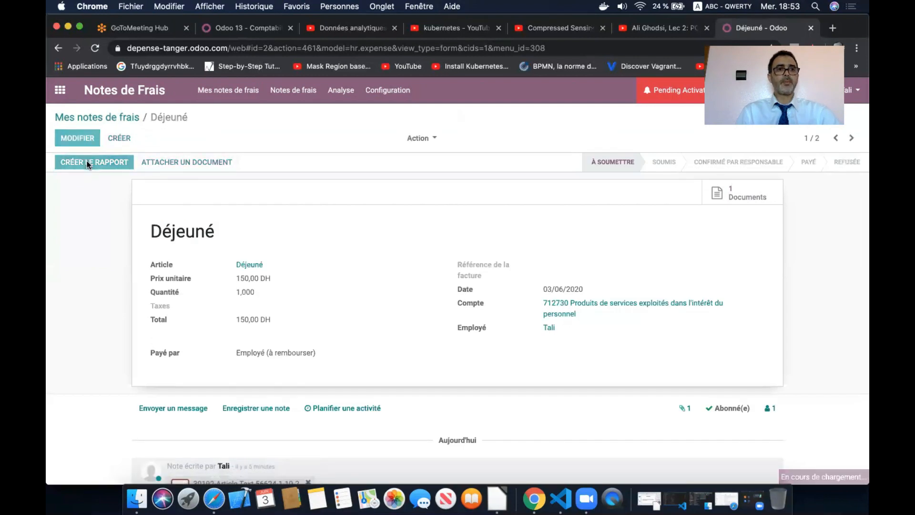
scroll(88, 233, "down", 3)
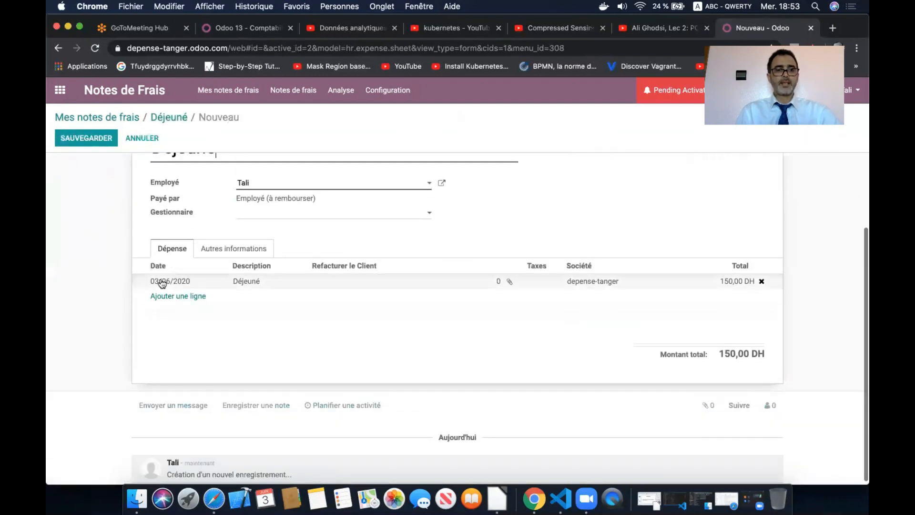
scroll(117, 253, "up", 4)
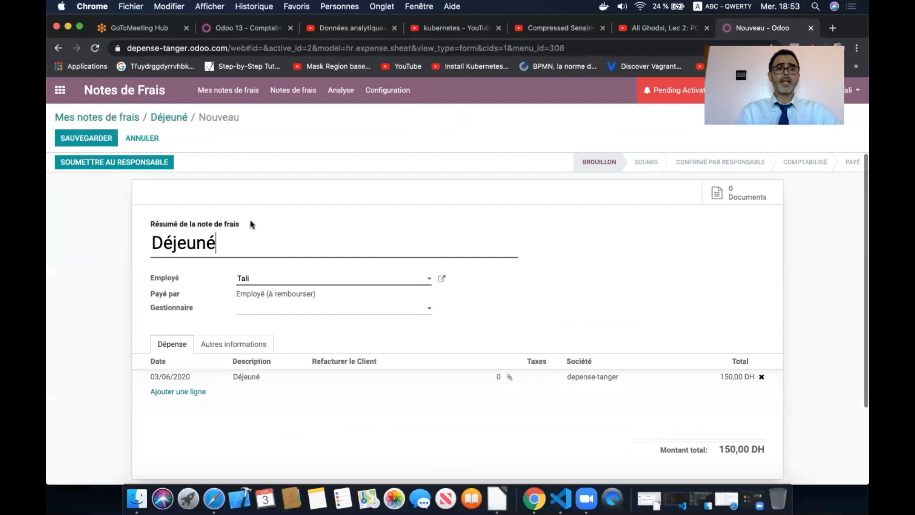
left_click(178, 392)
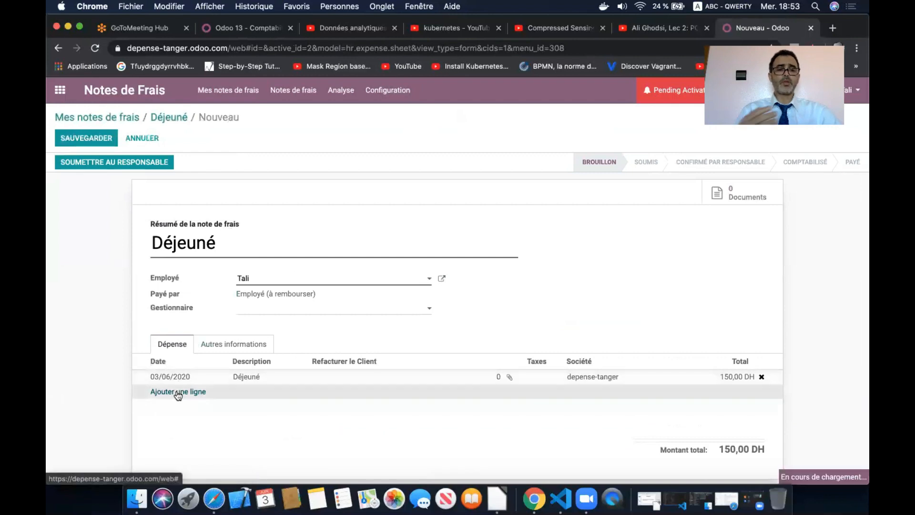
left_click(190, 202)
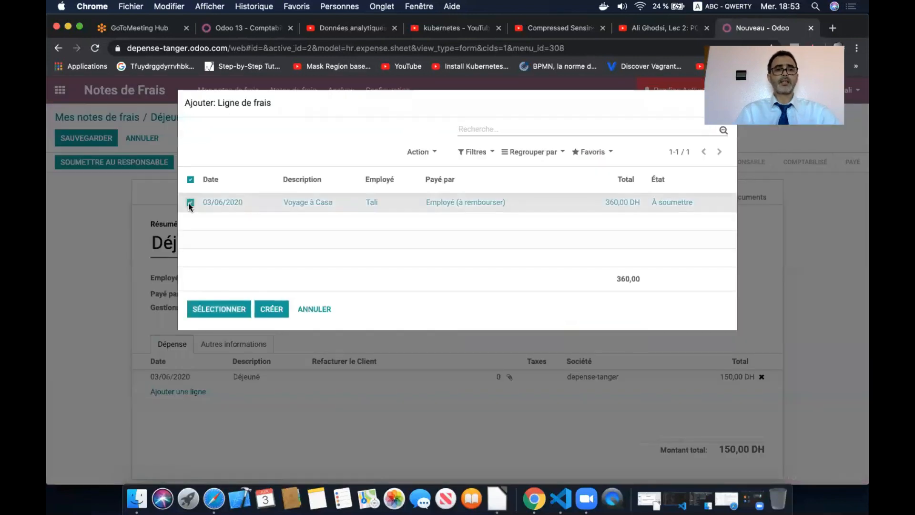
left_click(216, 310)
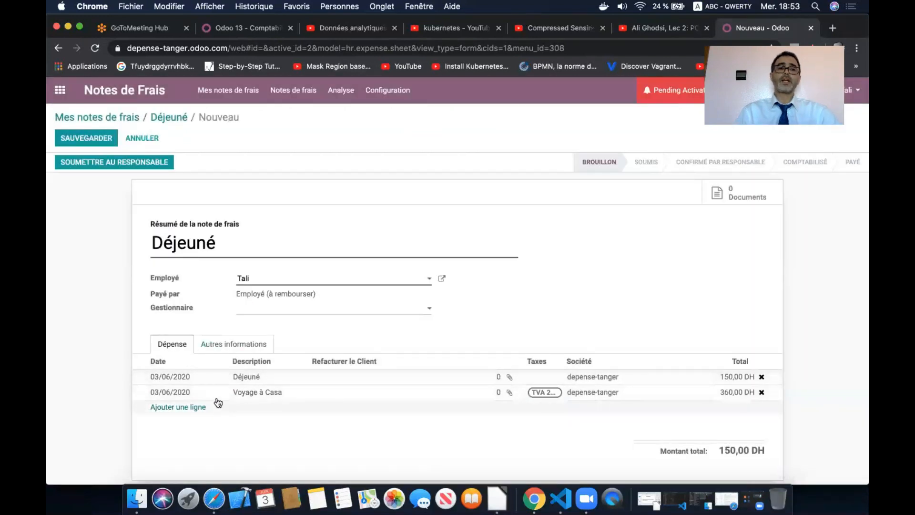
- Retitle the report from Déjeuné to 'Rapport Notes frais'
left_click(152, 243)
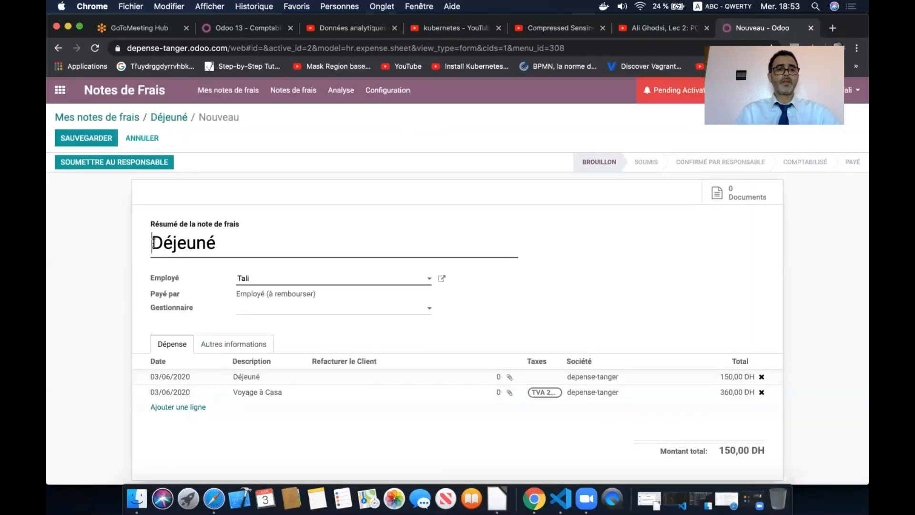
double_click(183, 245)
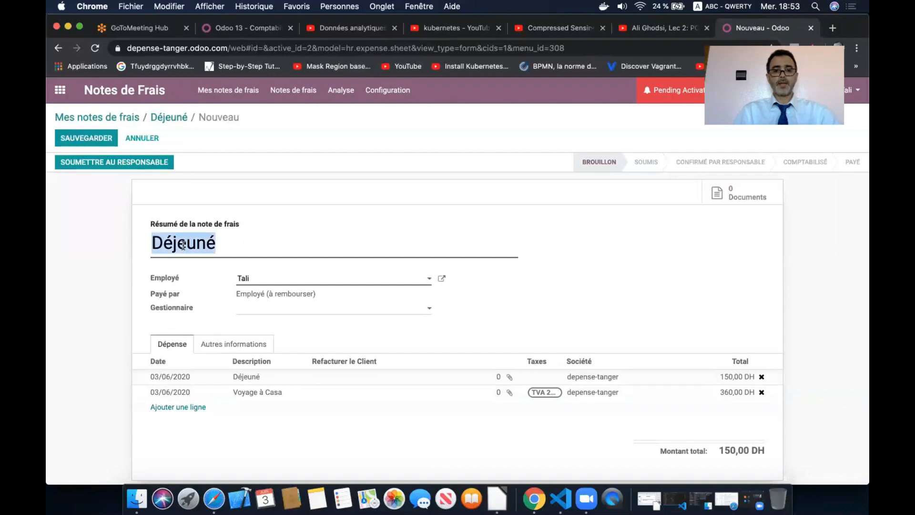
type("Rapport ")
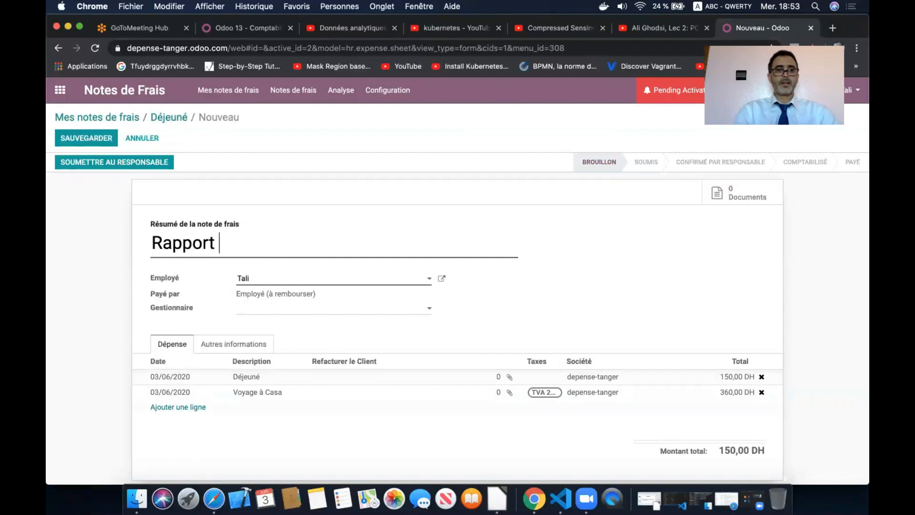
type("No")
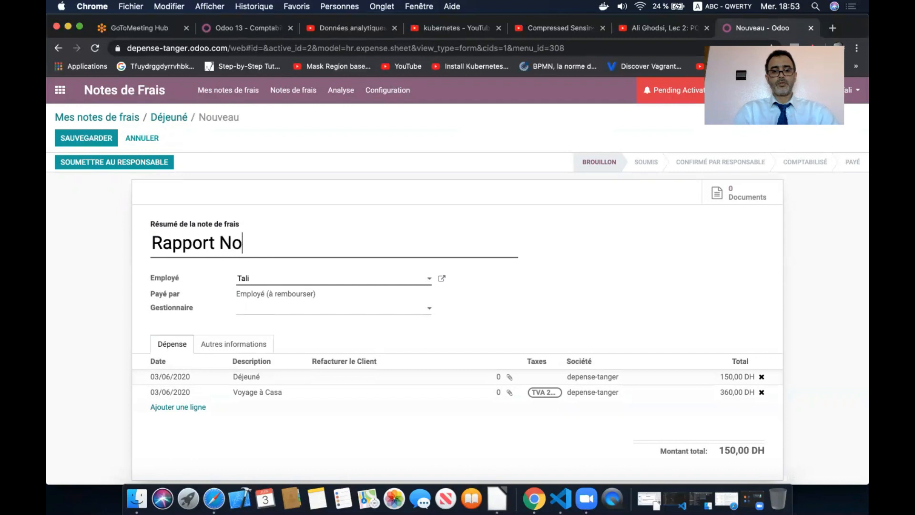
type("tes frais")
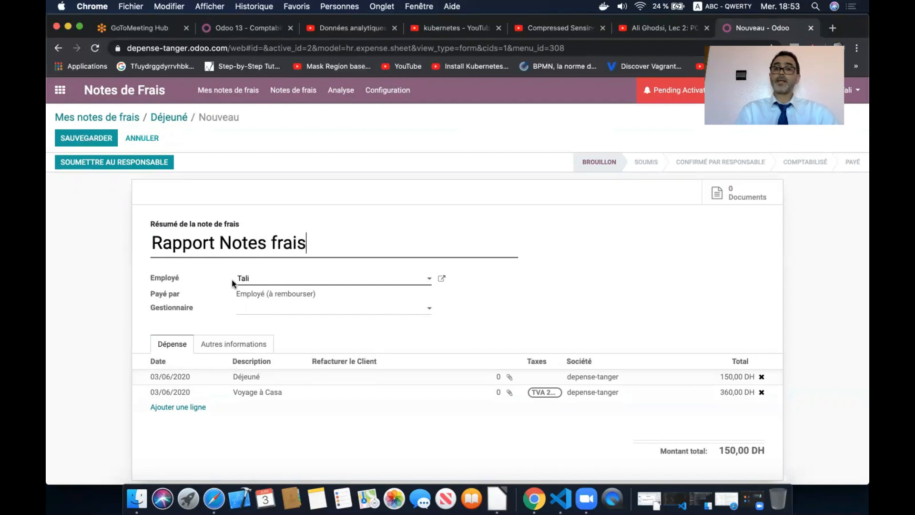
- Save the 510,00 DH Rapport Notes frais report, submit it to the manager, and return home
left_click(95, 138)
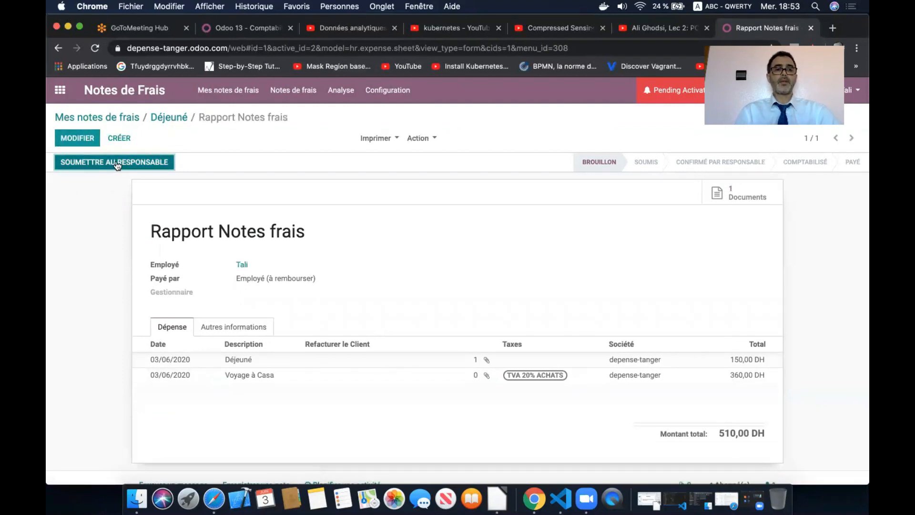
left_click(117, 163)
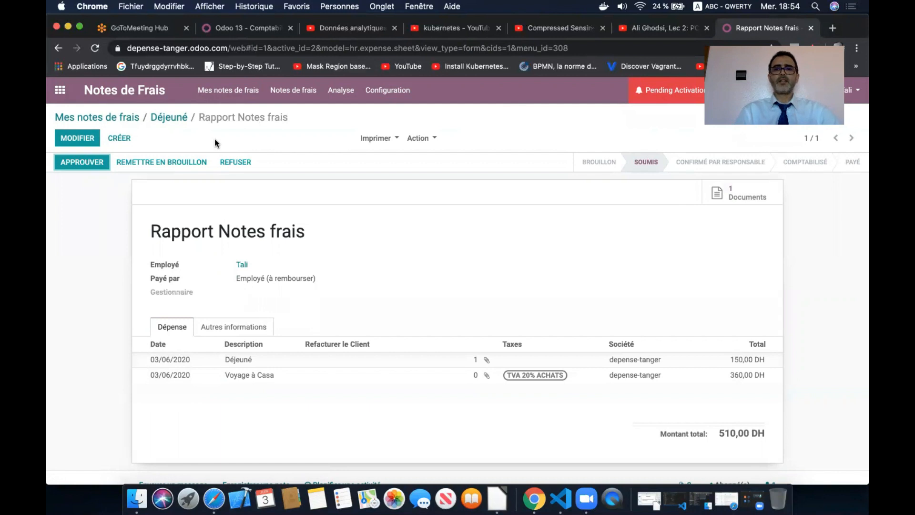
left_click(60, 90)
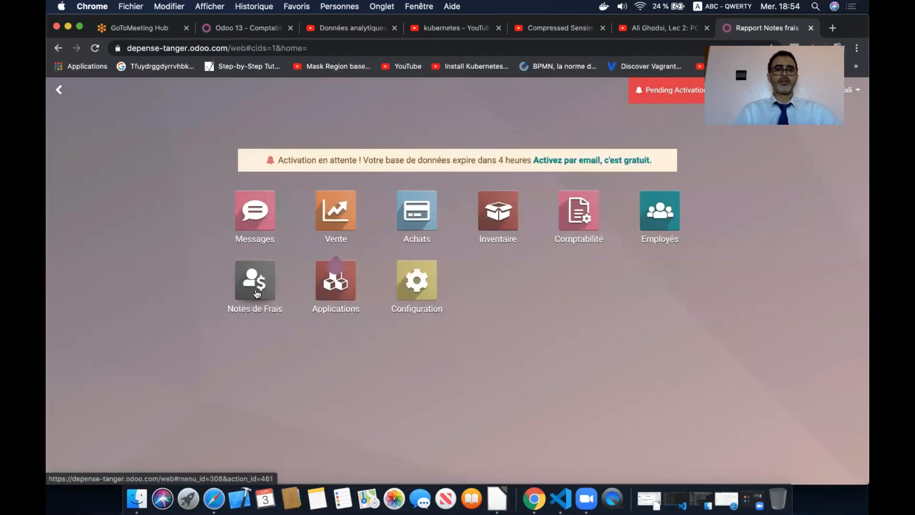
- Approve Rapport Notes frais from the Notes de frais 'À approuver' list
left_click(255, 292)
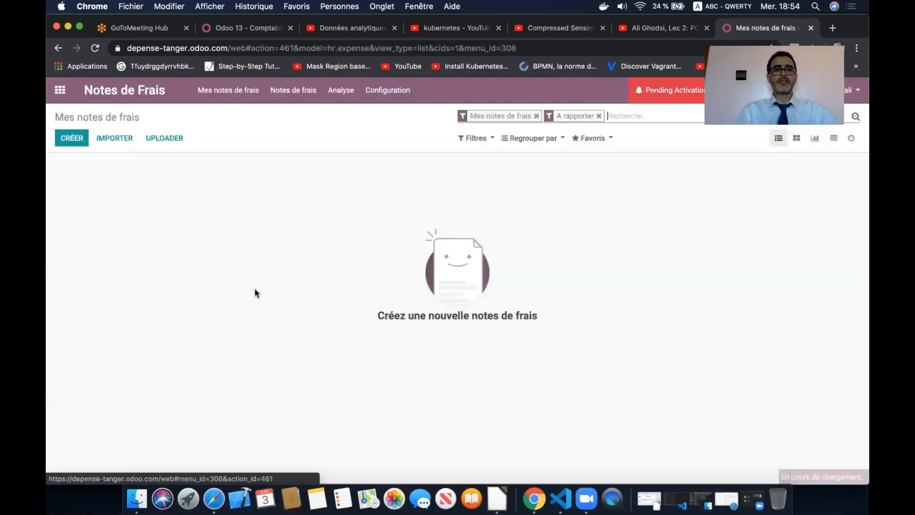
left_click(296, 92)
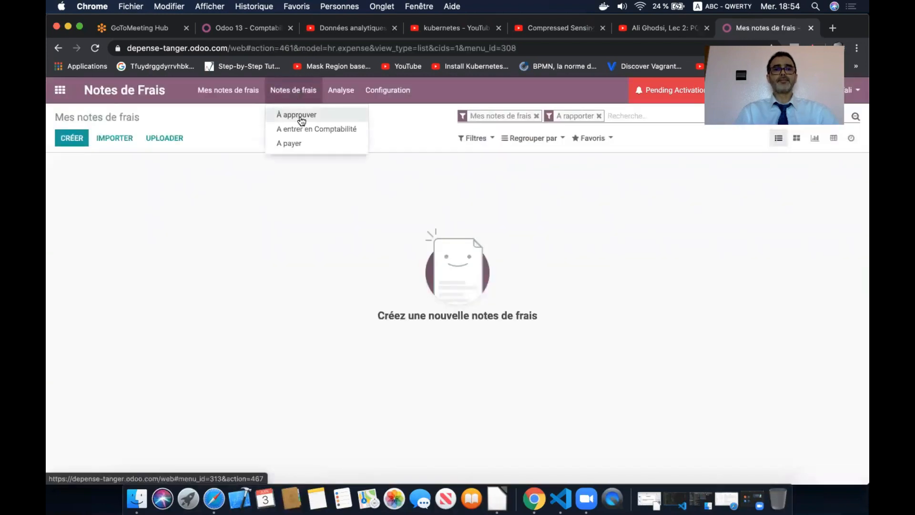
left_click(333, 118)
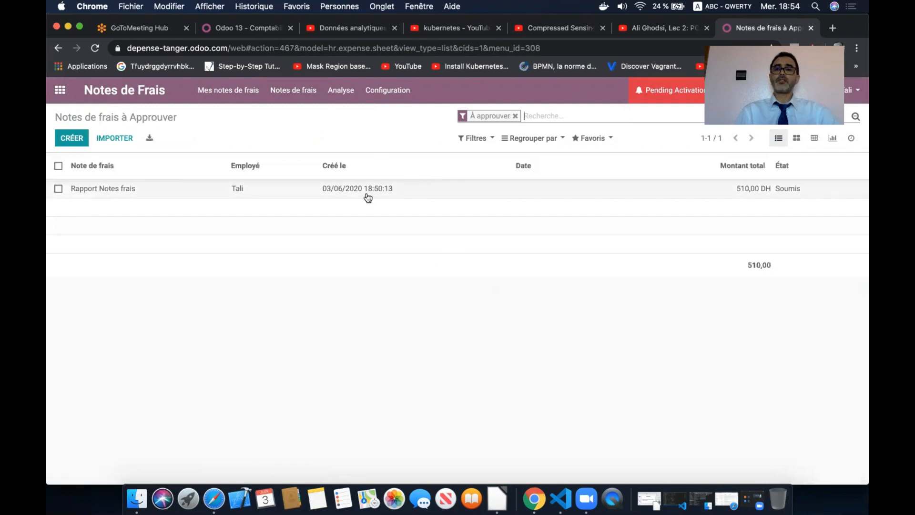
left_click(341, 190)
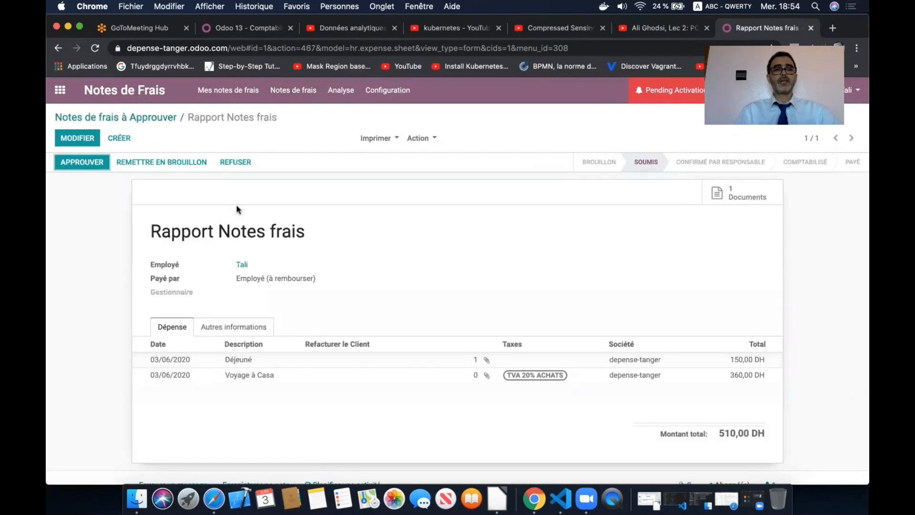
left_click(88, 164)
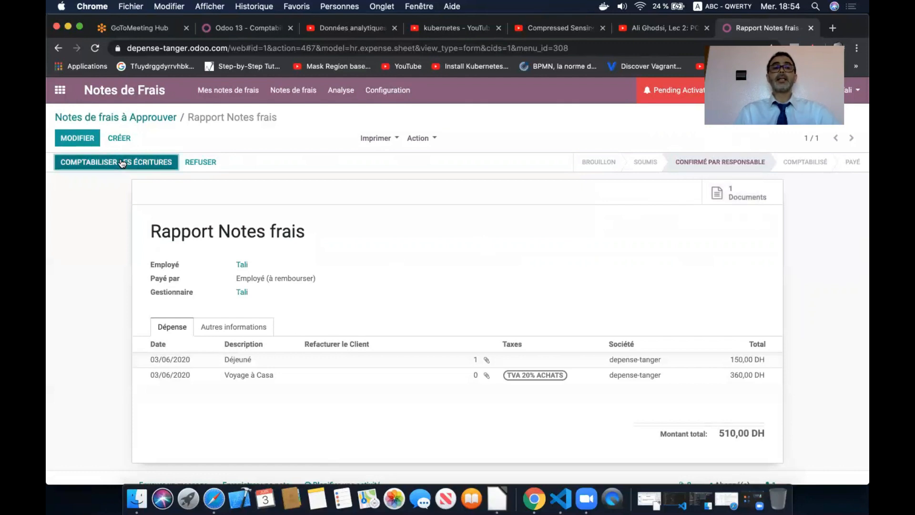
- Post accounting entries for Rapport Notes frais from the 'A entrer en Comptabilité' list
left_click(295, 94)
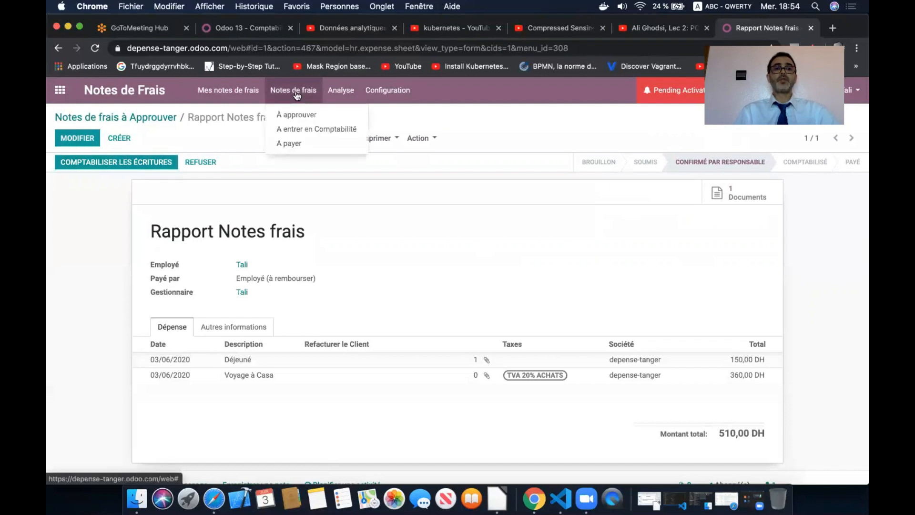
left_click(329, 132)
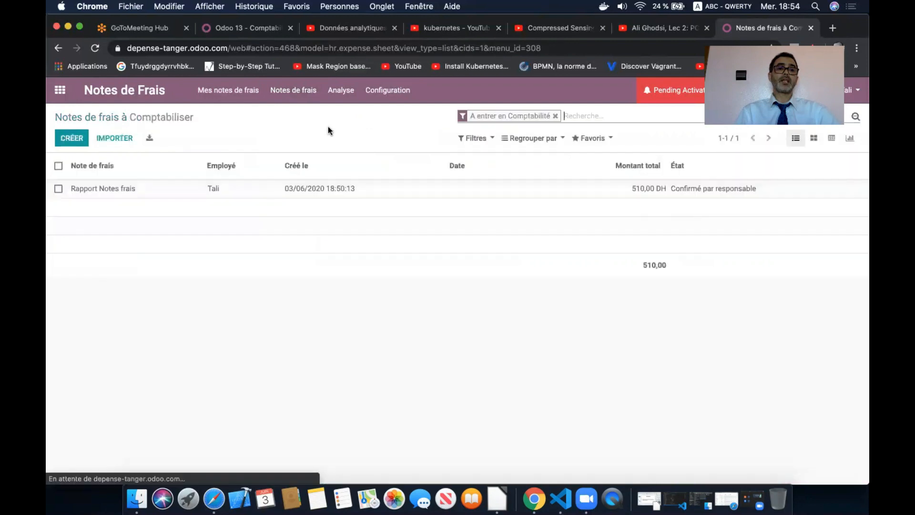
left_click(279, 195)
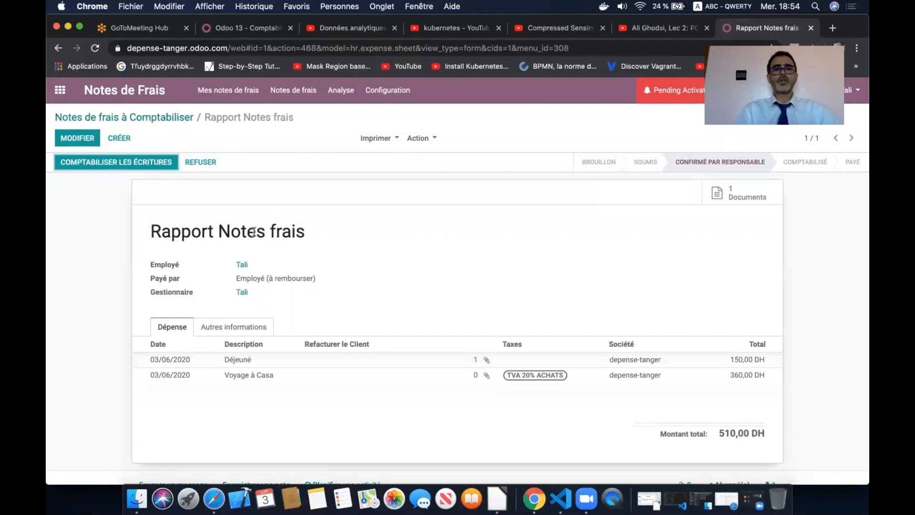
left_click(146, 161)
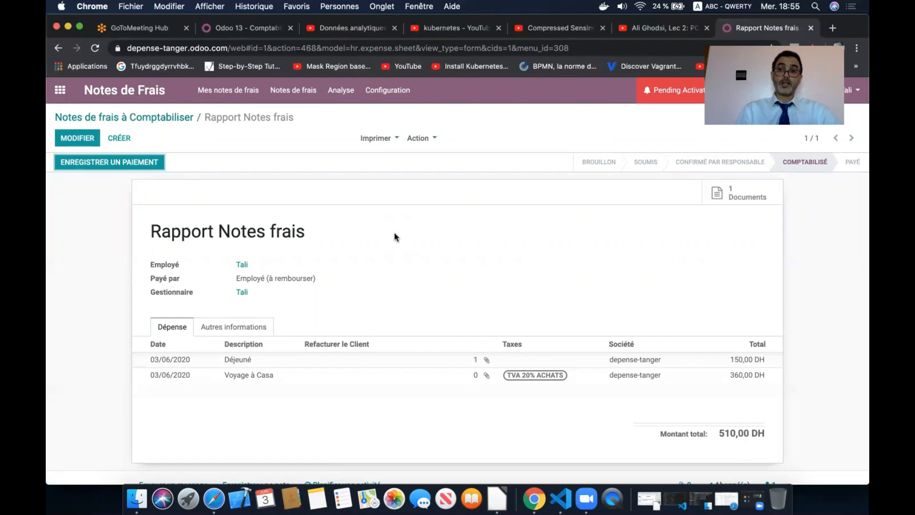
left_click(214, 496)
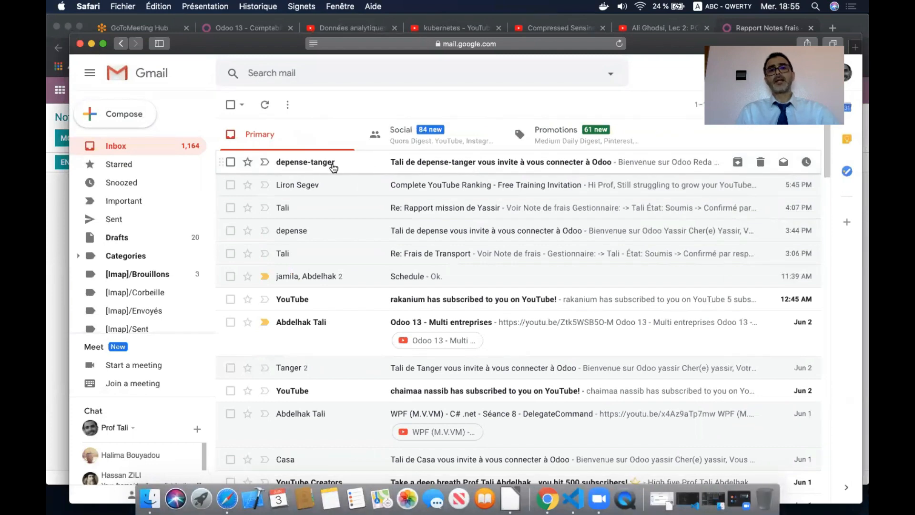
- Open the depense-tanger invitation email in Gmail and accept the Odoo invitation
mouse_move(319, 170)
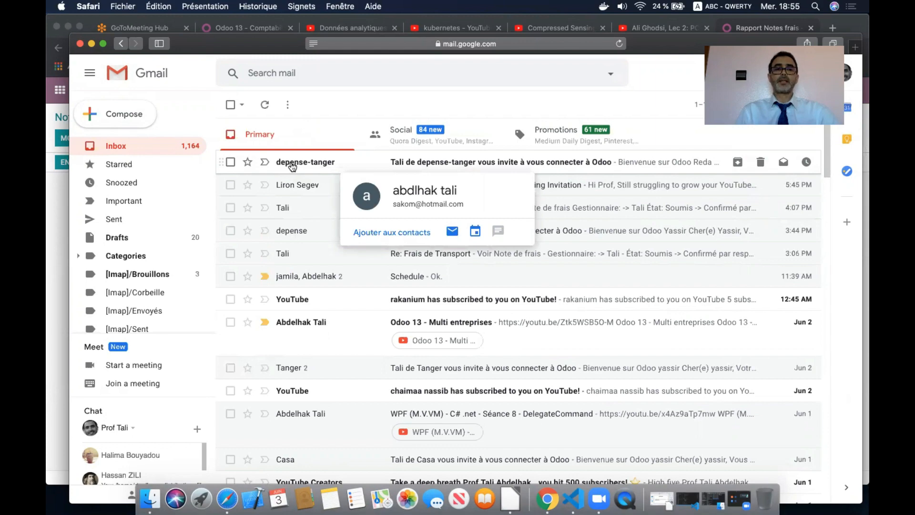
left_click(292, 165)
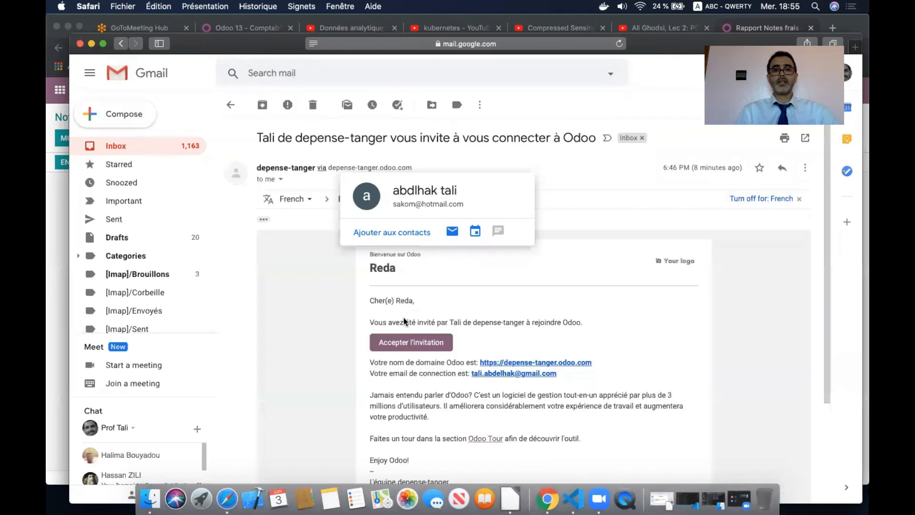
left_click(418, 343)
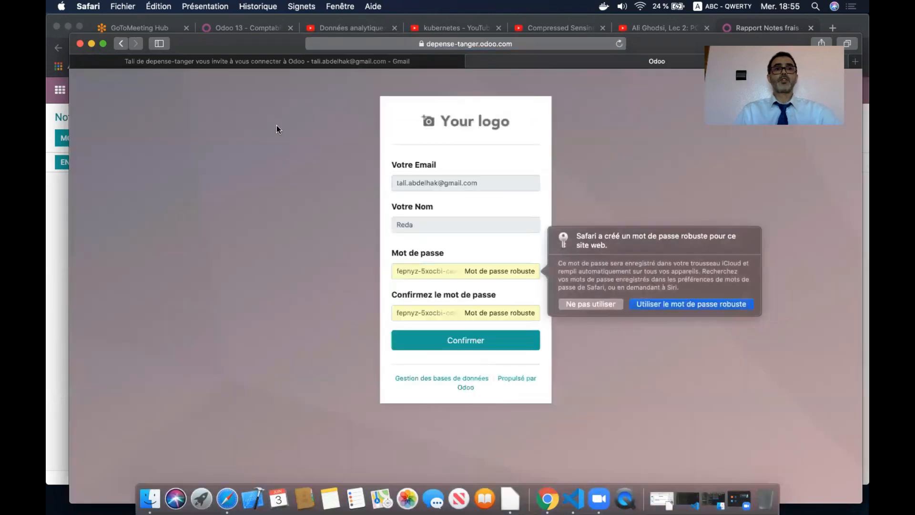
- Set and confirm a custom account password instead of the suggested one, saving it in Safari
mouse_move(247, 47)
left_mouse_down()
mouse_move(327, 45)
mouse_move(242, 42)
left_mouse_up()
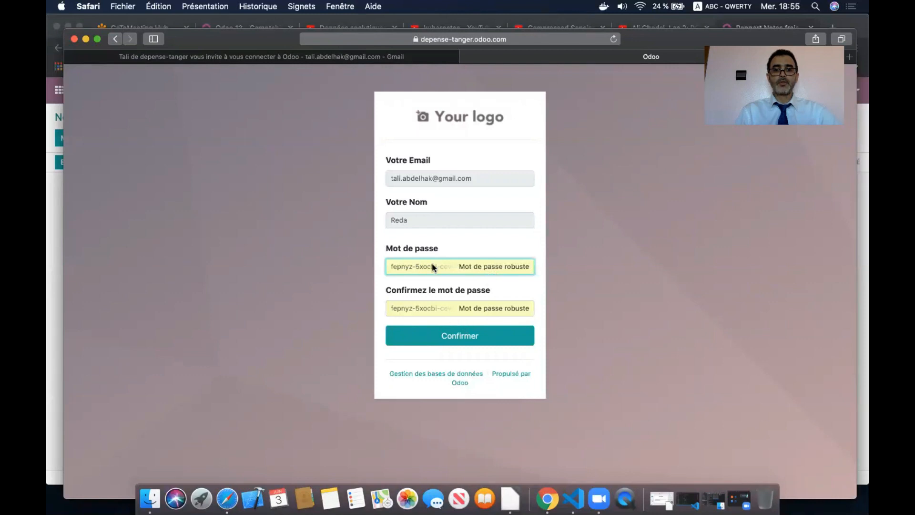
left_click(433, 226)
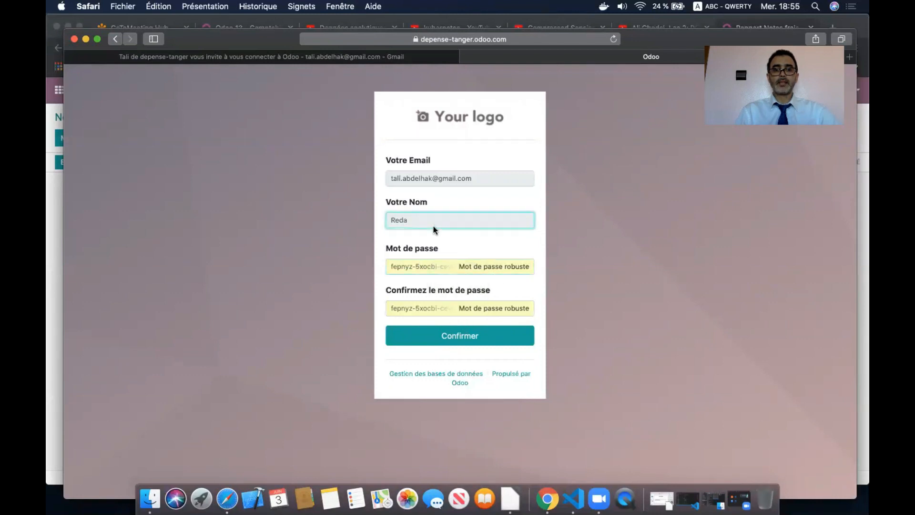
left_click(417, 265)
left_click(591, 298)
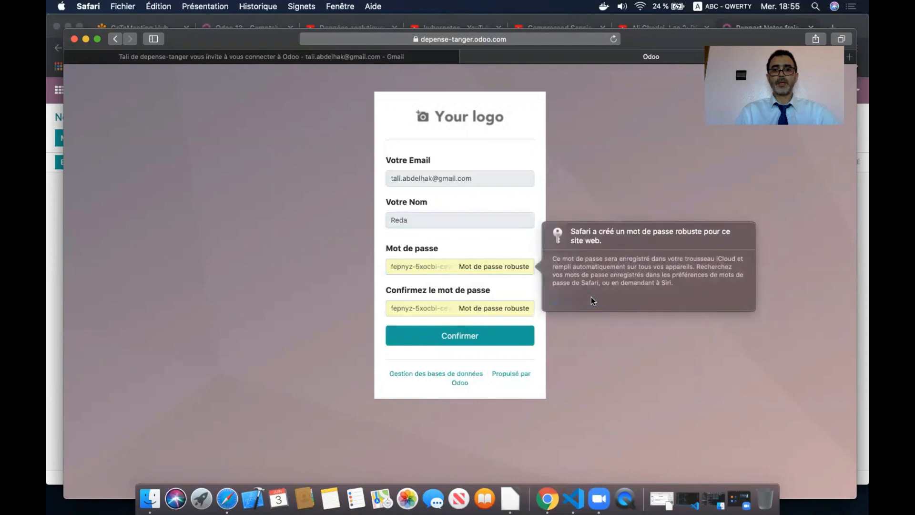
type("••")
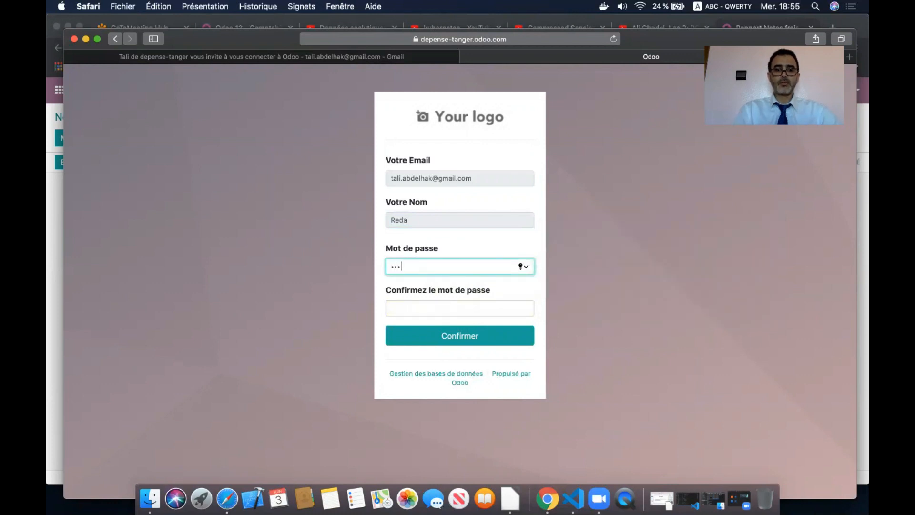
left_click(430, 308)
type("••")
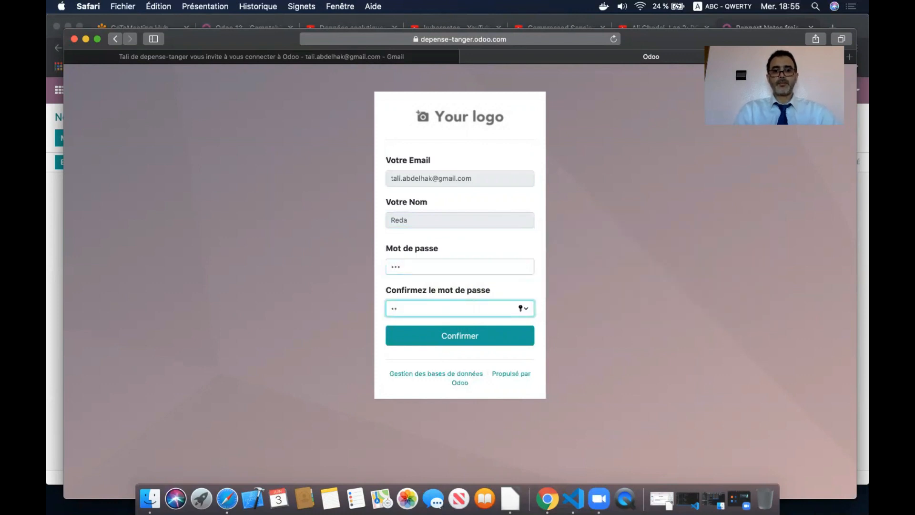
left_click(424, 337)
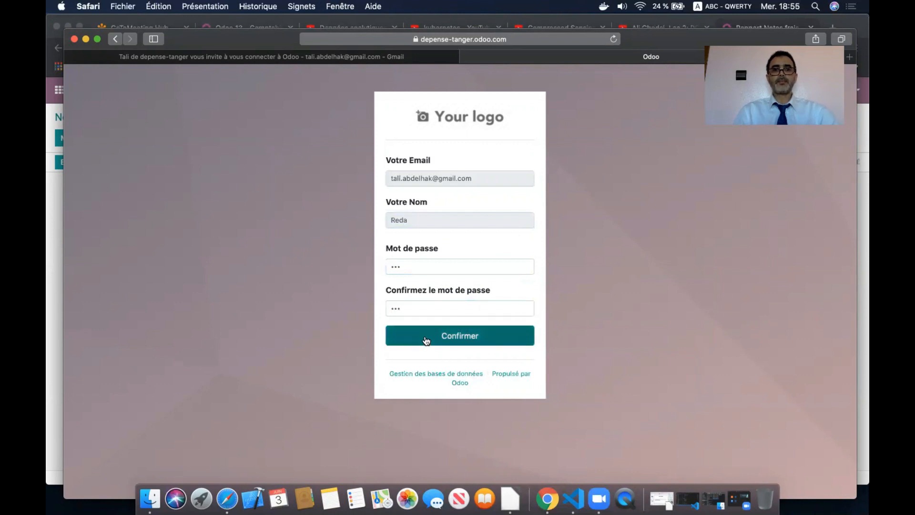
left_click(561, 119)
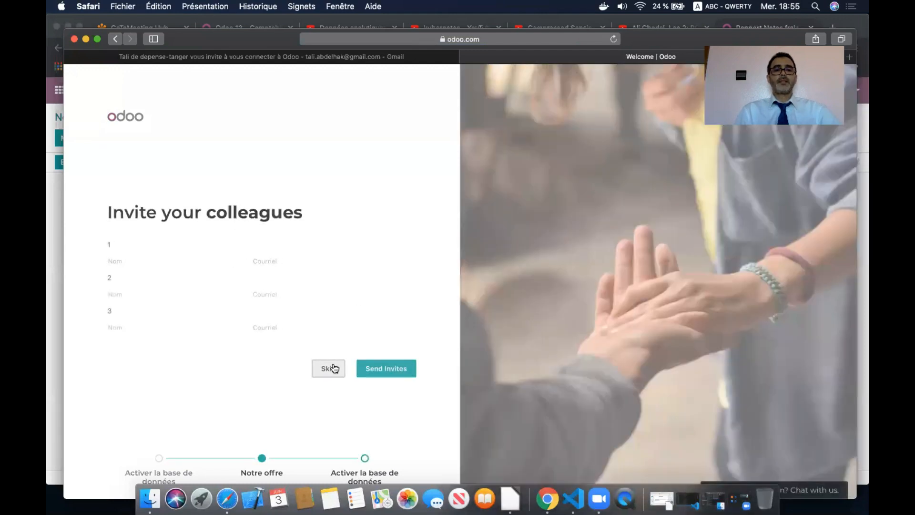
- Skip inviting colleagues, go to depense-tanger.odoo.com, and enter the Notes de Frais app
left_click(333, 368)
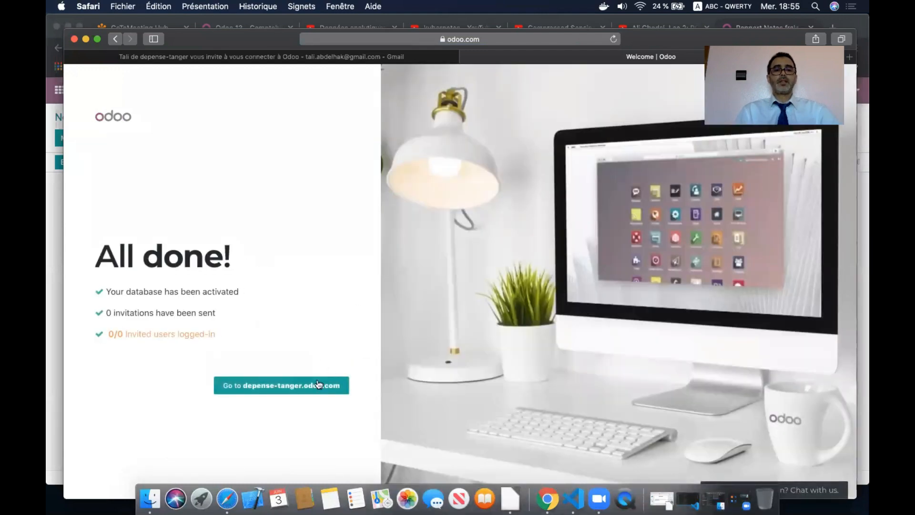
left_click(316, 384)
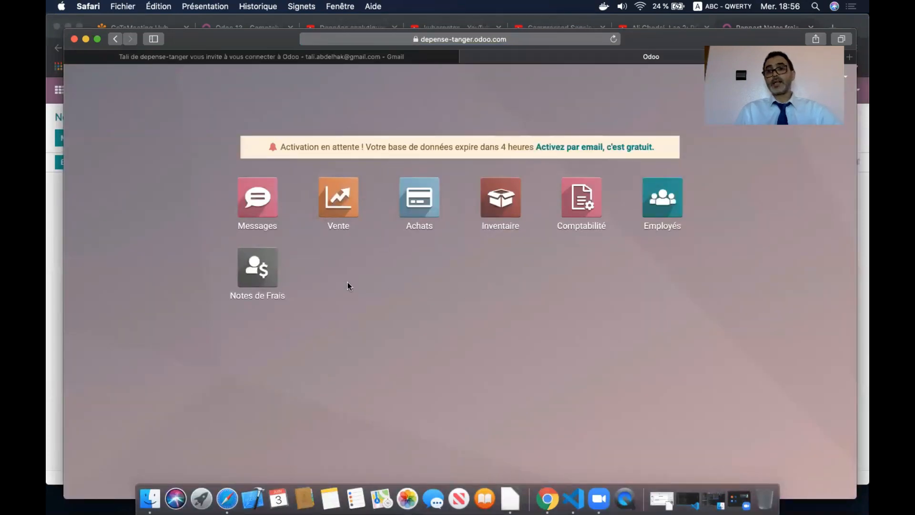
left_click(248, 275)
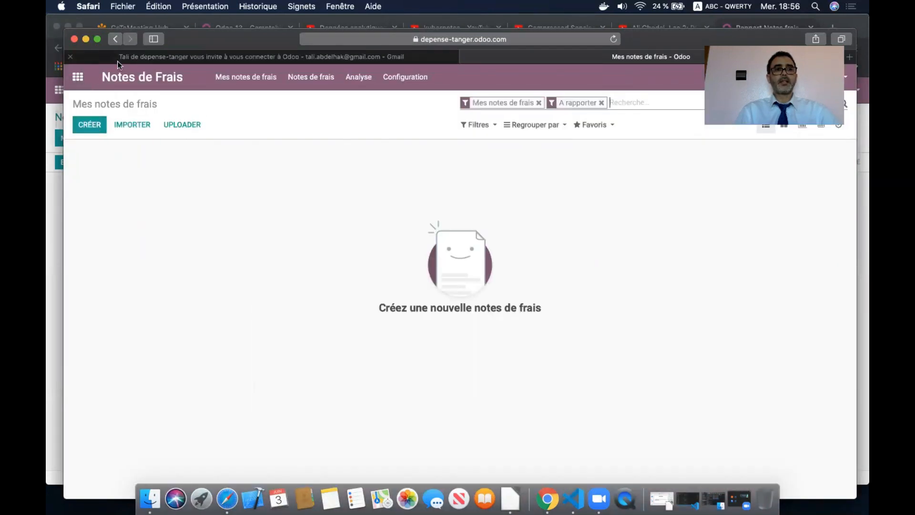
- Save a new 'Hotel' expense, article Hotel at 400,00 DH, for the first listed employee
left_click(90, 125)
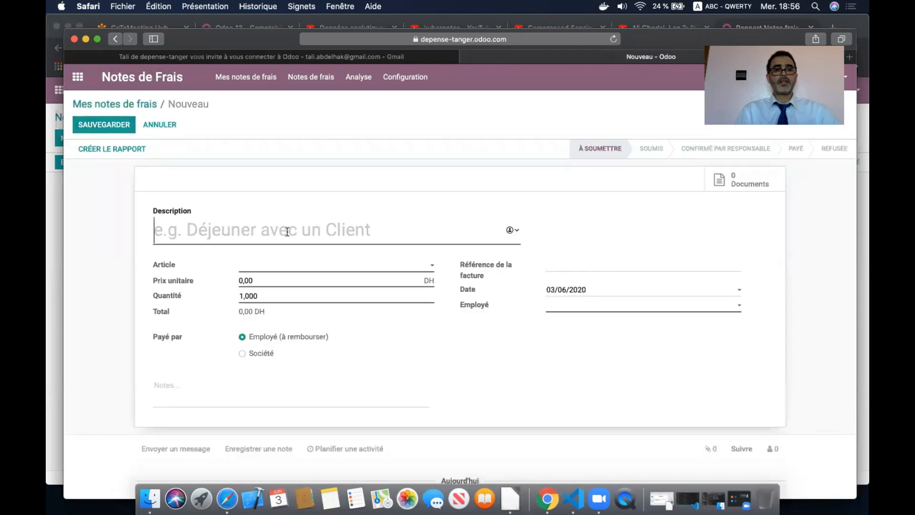
type("Ho")
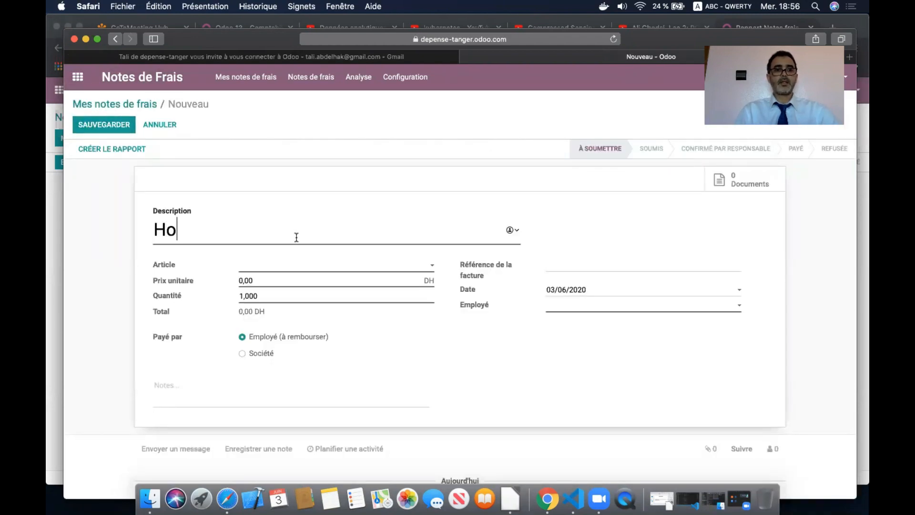
key("BackSpace")
key("BackSpace")
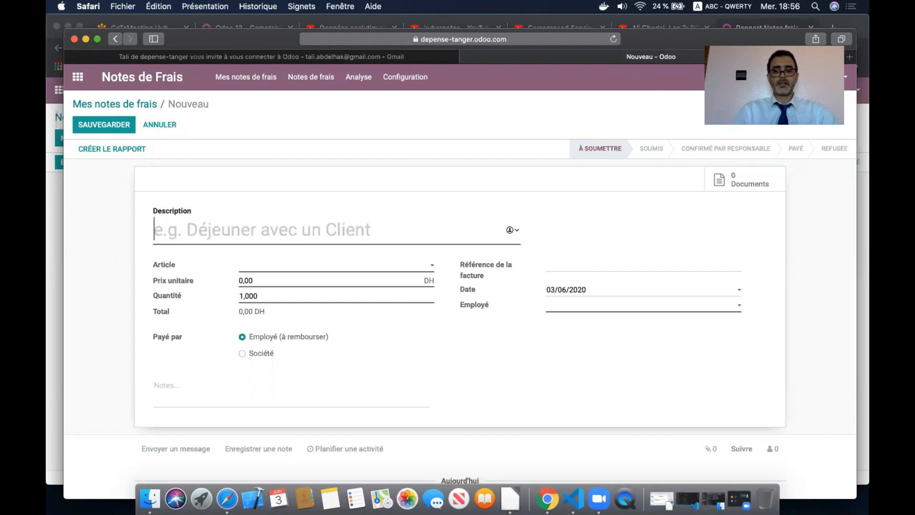
type("Hotel")
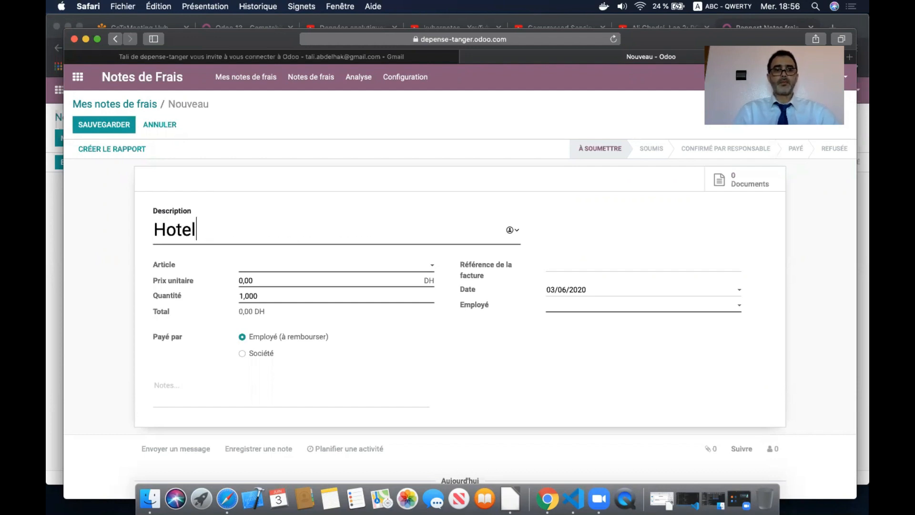
left_click(323, 270)
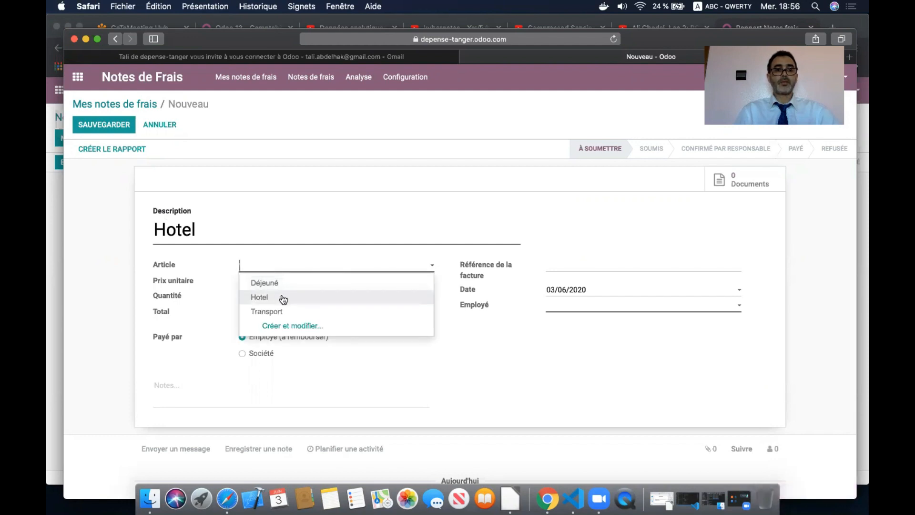
left_click(283, 298)
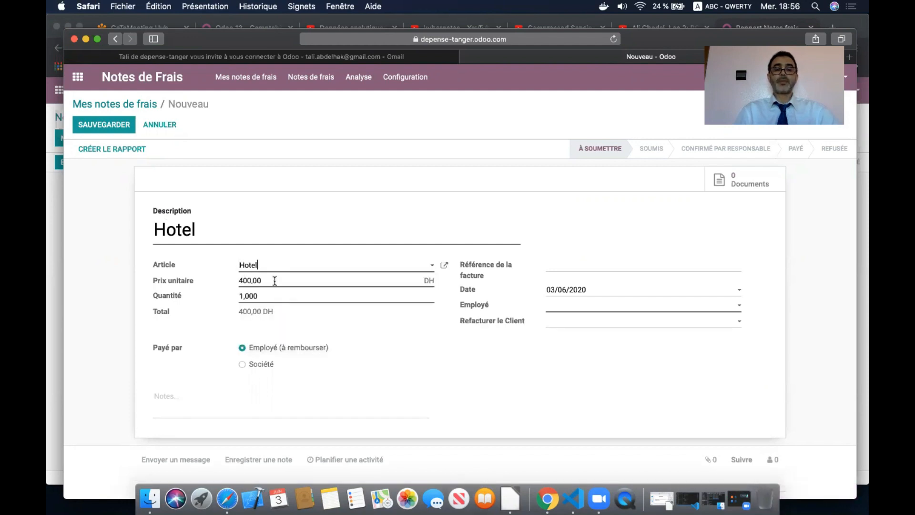
left_click_drag(274, 281, 208, 280)
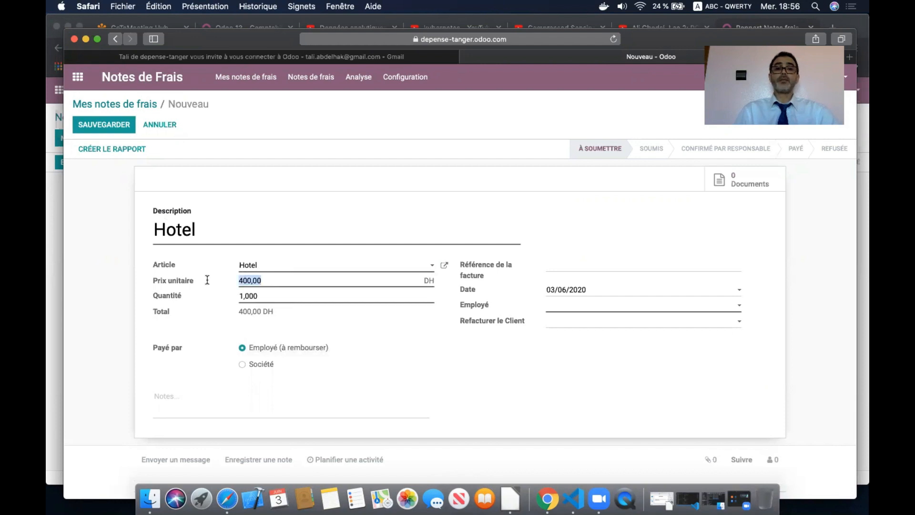
left_click(207, 324)
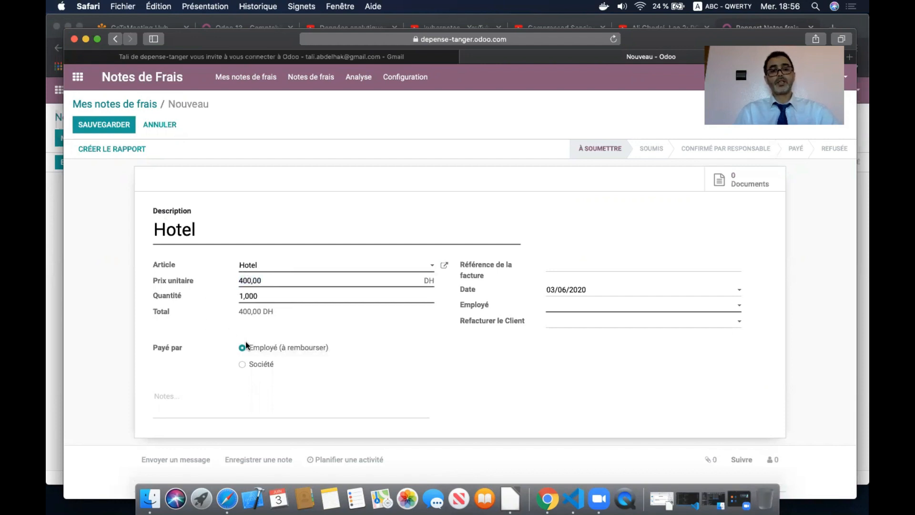
left_click(578, 306)
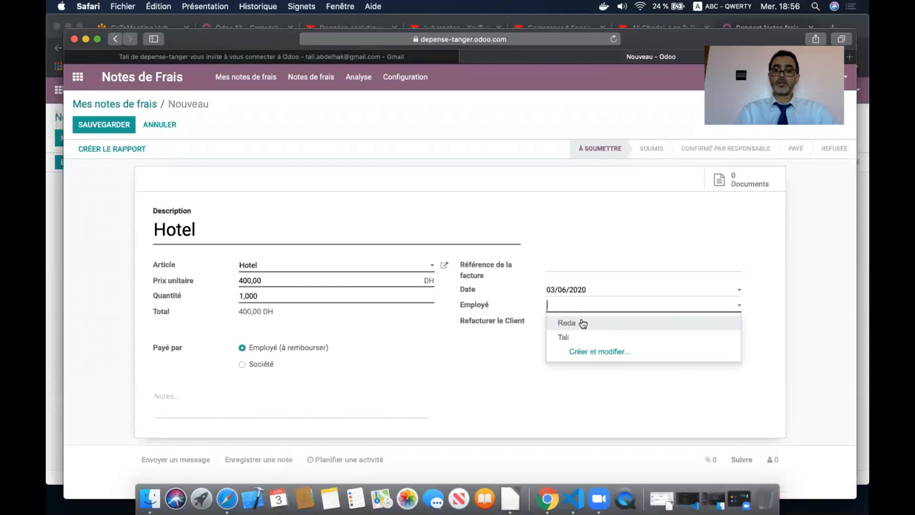
left_click(582, 323)
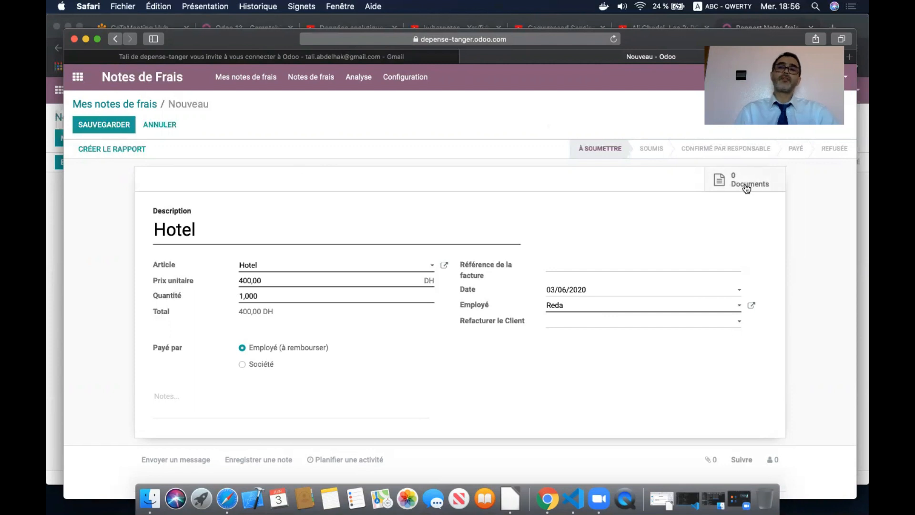
left_click(116, 126)
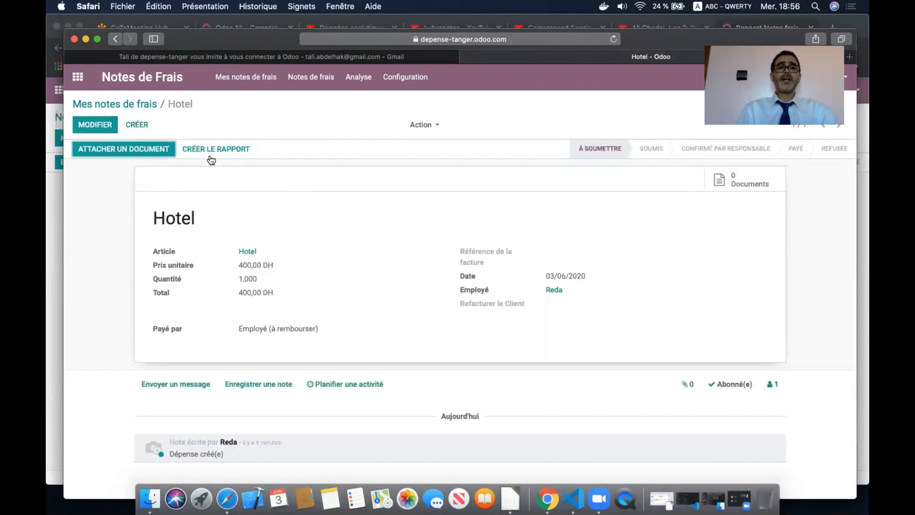
- Create an expense report from the 400,00 DH Hotel expense and submit it to the manager
left_click(237, 149)
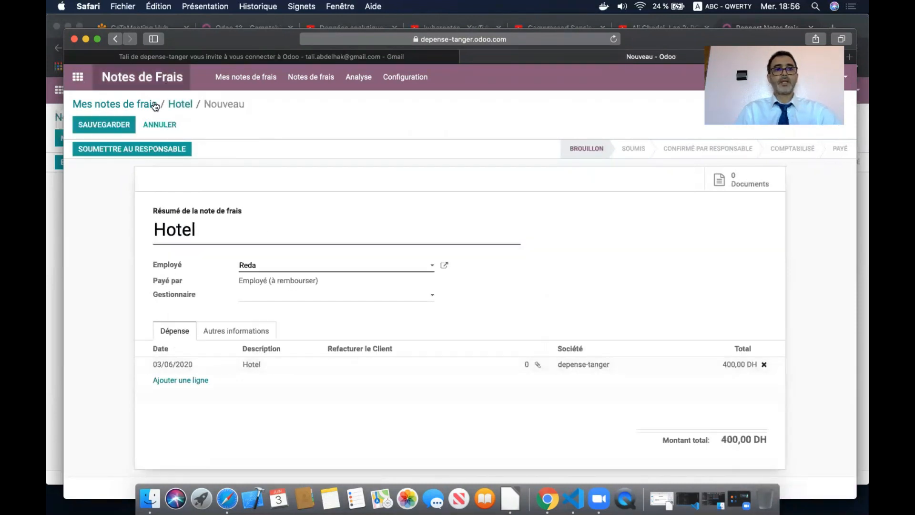
left_click(131, 148)
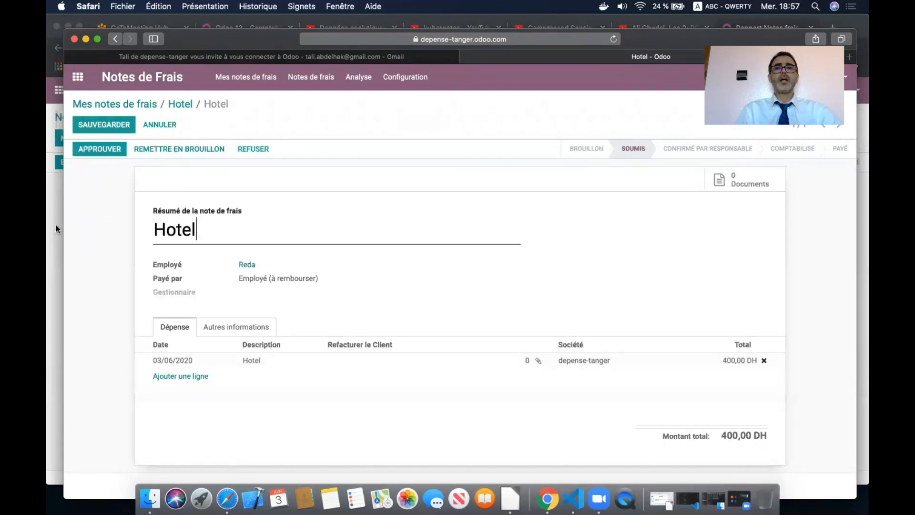
key("super+Tab")
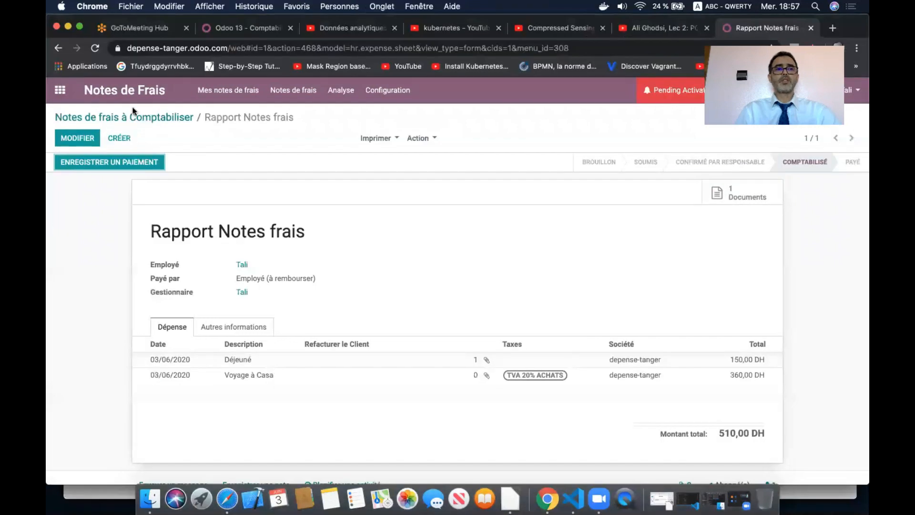
- Reload and approve the submitted Hotel expense report from the À approuver list
left_click(96, 48)
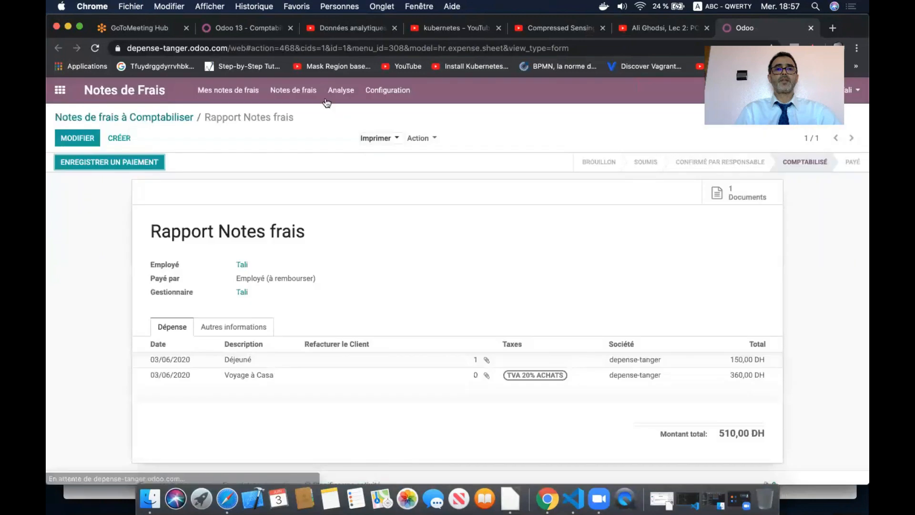
left_click(293, 90)
left_click(305, 115)
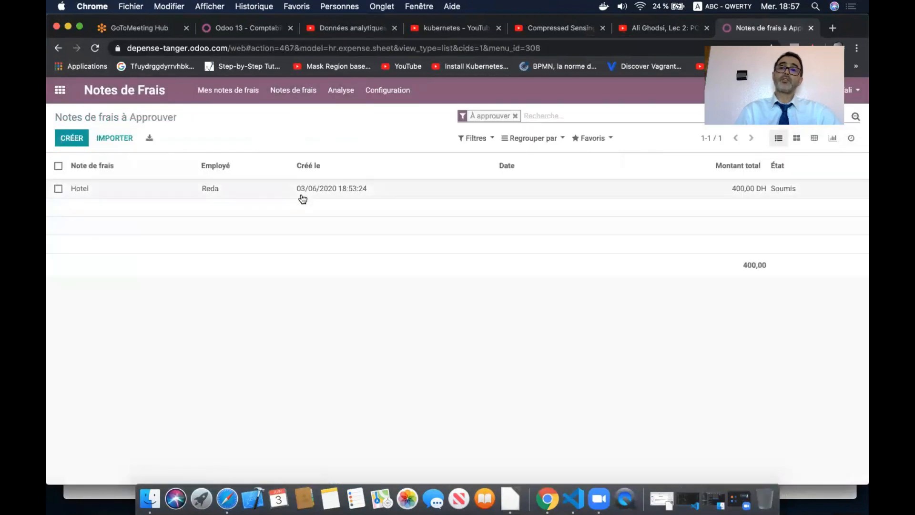
left_click(302, 188)
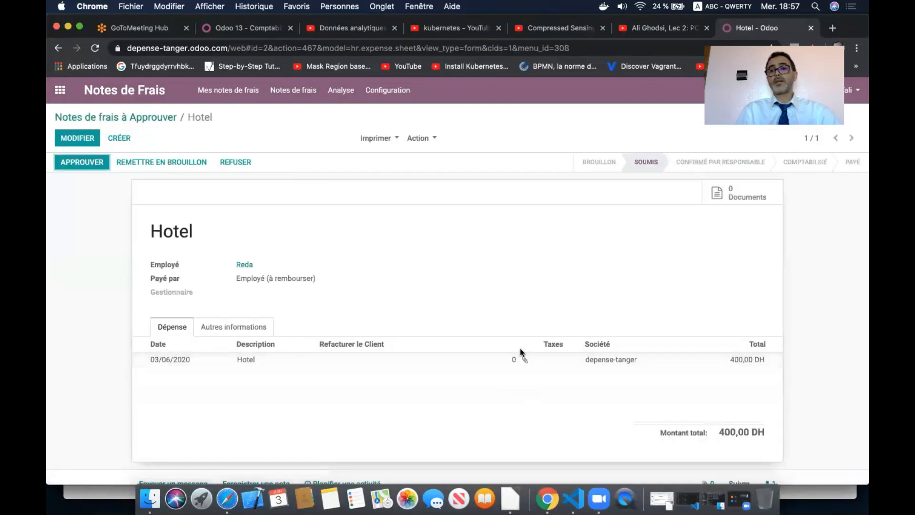
left_click(90, 161)
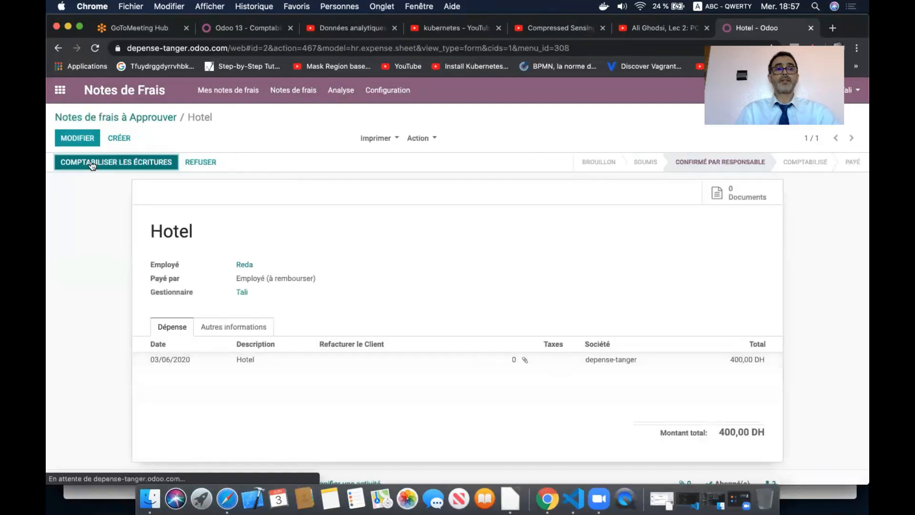
- Try posting the Hotel report's entries and dismiss the missing private address error
left_click(121, 162)
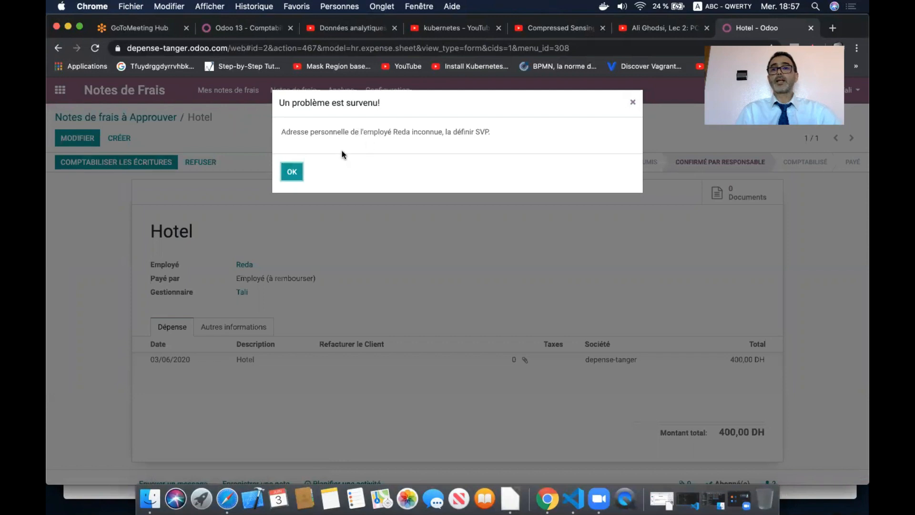
left_click(292, 172)
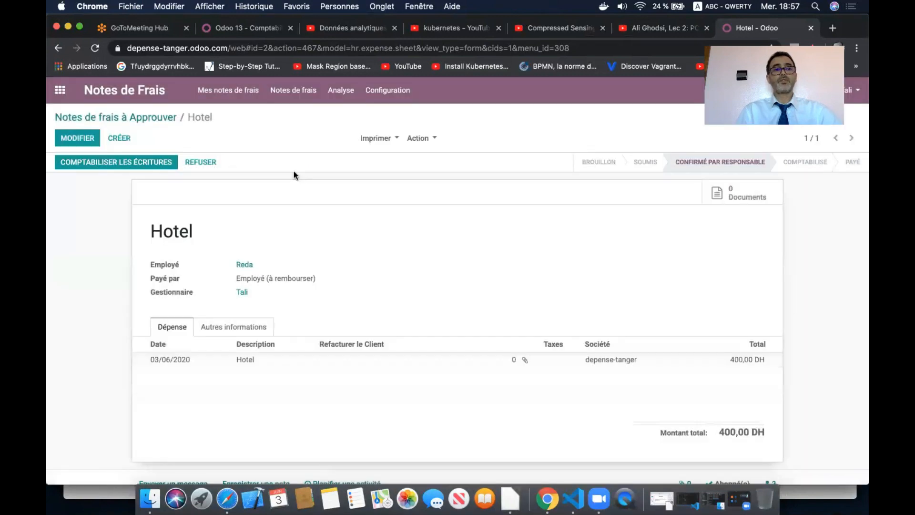
left_click(56, 91)
- Set the employee's own contact as their private address, save, and open Notes de Frais
left_click(652, 188)
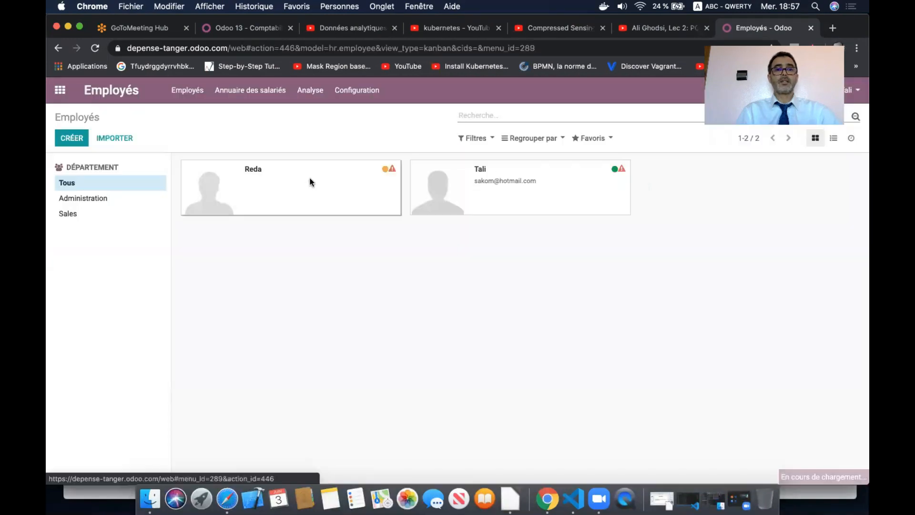
left_click(309, 182)
left_click(71, 137)
scroll(300, 271, "down", 5)
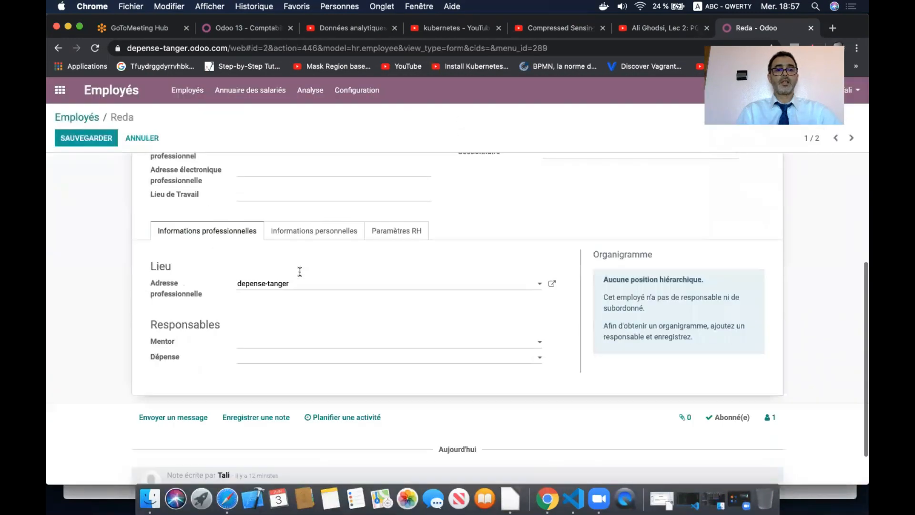
scroll(303, 229, "down", 1)
left_click(310, 186)
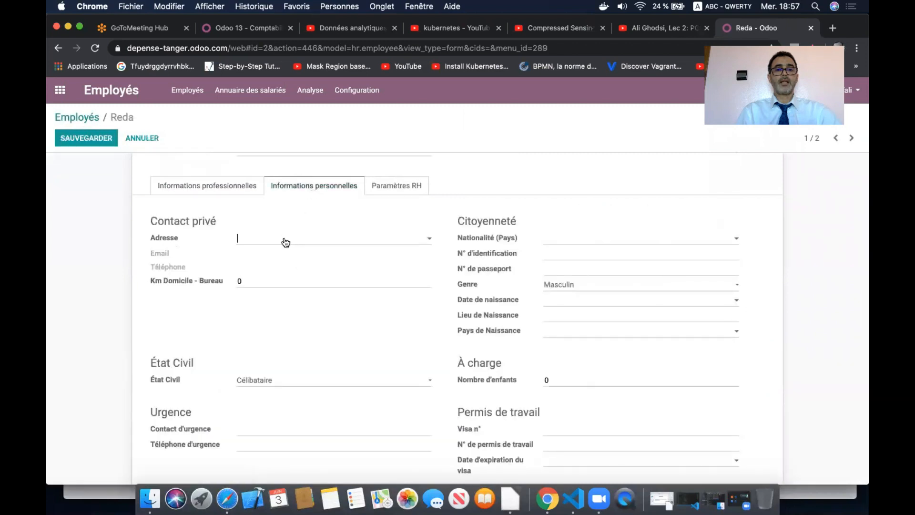
left_click(286, 242)
left_click(276, 255)
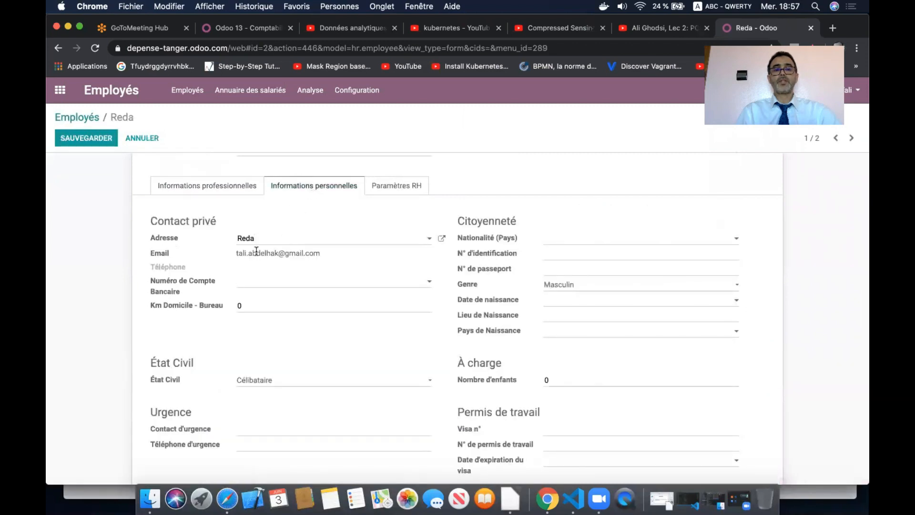
left_click(87, 140)
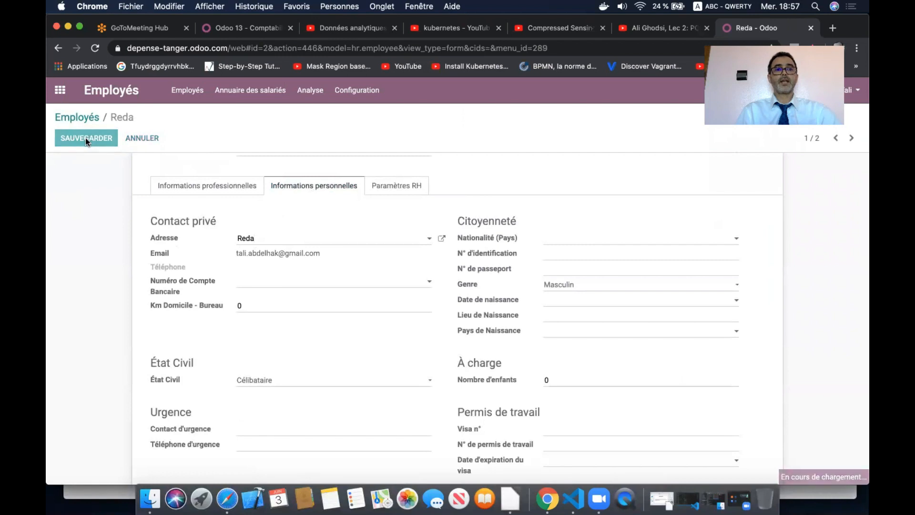
left_click(60, 90)
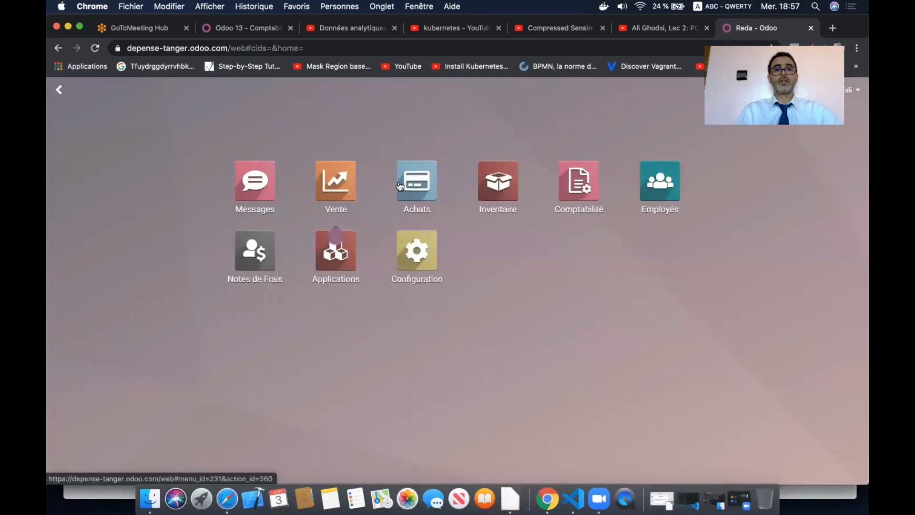
left_click(255, 250)
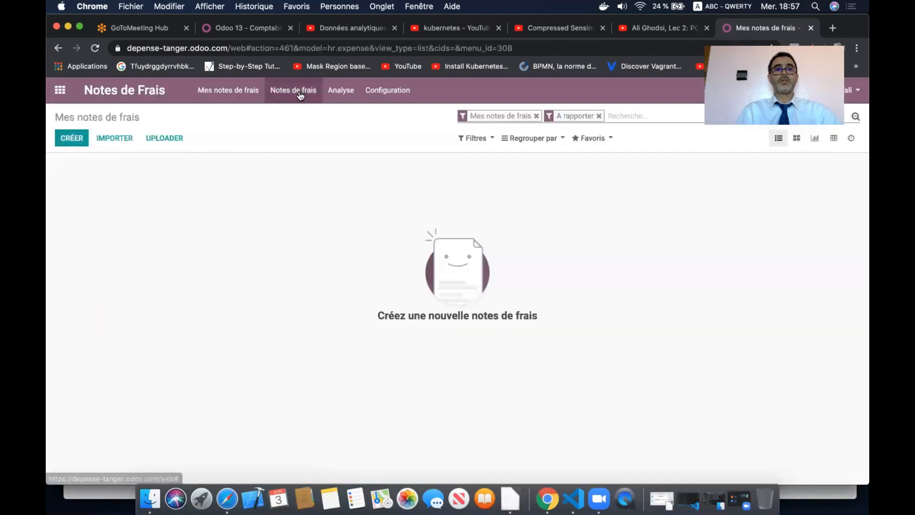
- Post the 400,00 DH Hotel report from A entrer en Comptabilité so it reaches Comptabilisé
left_click(300, 95)
left_click(307, 129)
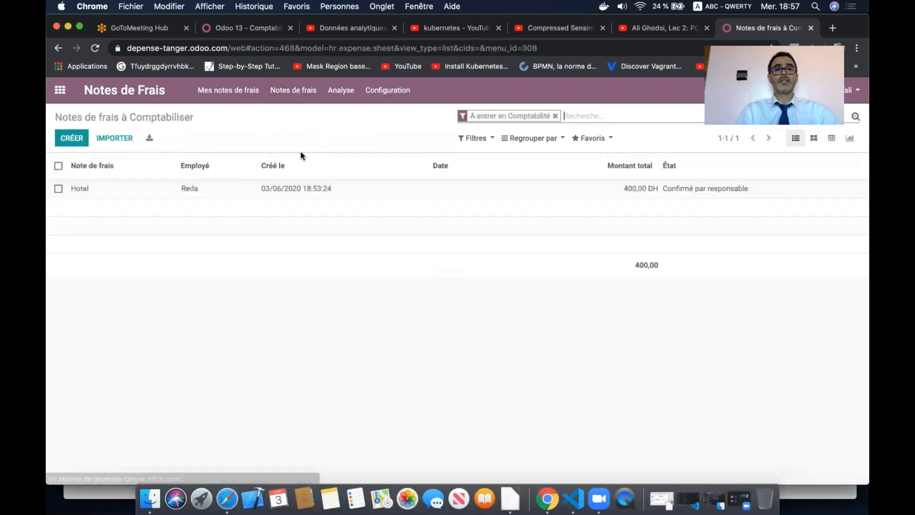
left_click(289, 190)
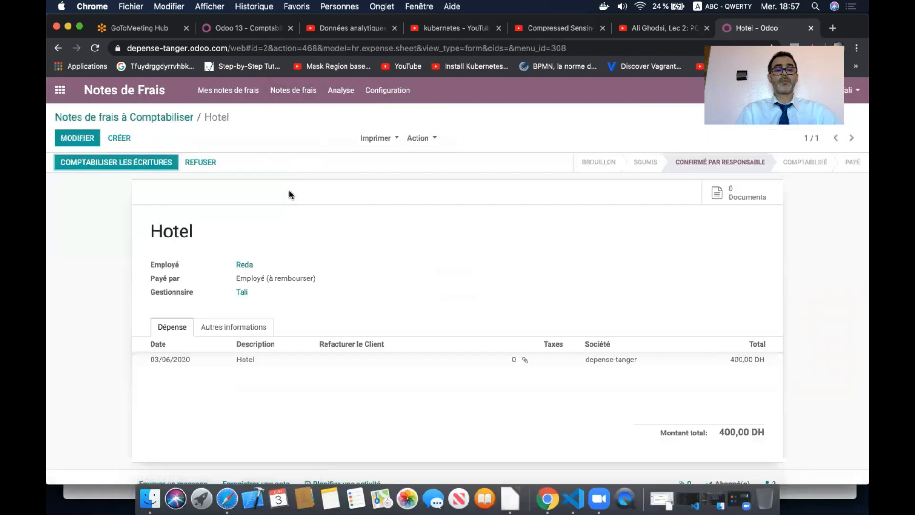
left_click(157, 161)
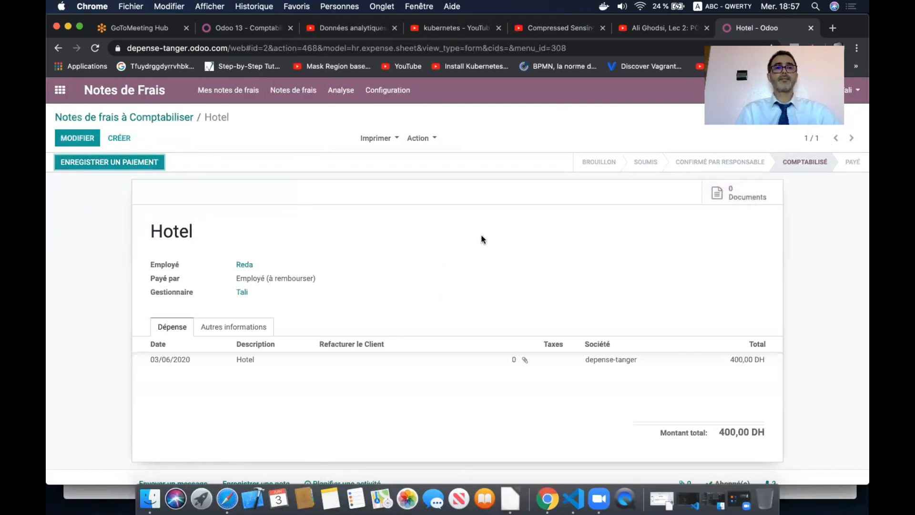
left_click(394, 95)
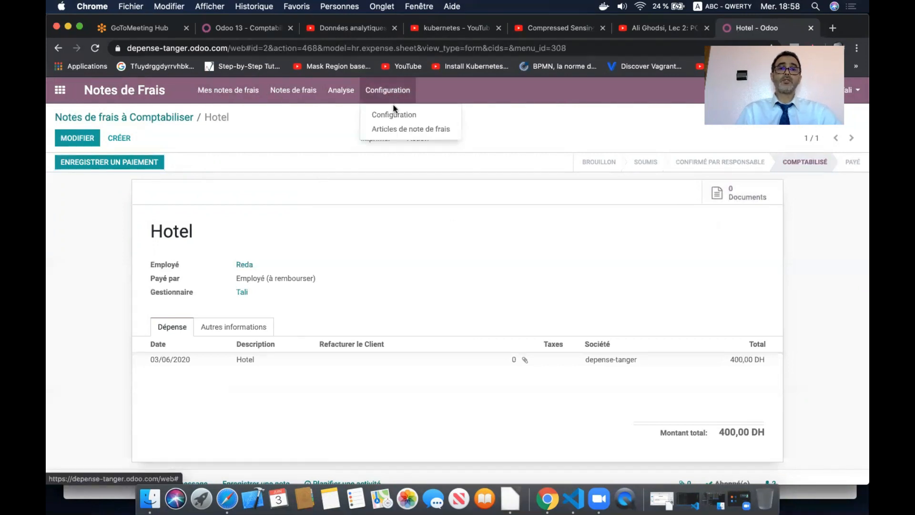
- Enable expenses from incoming emails with alias 'frais', save, and copy the alias domain
left_click(401, 115)
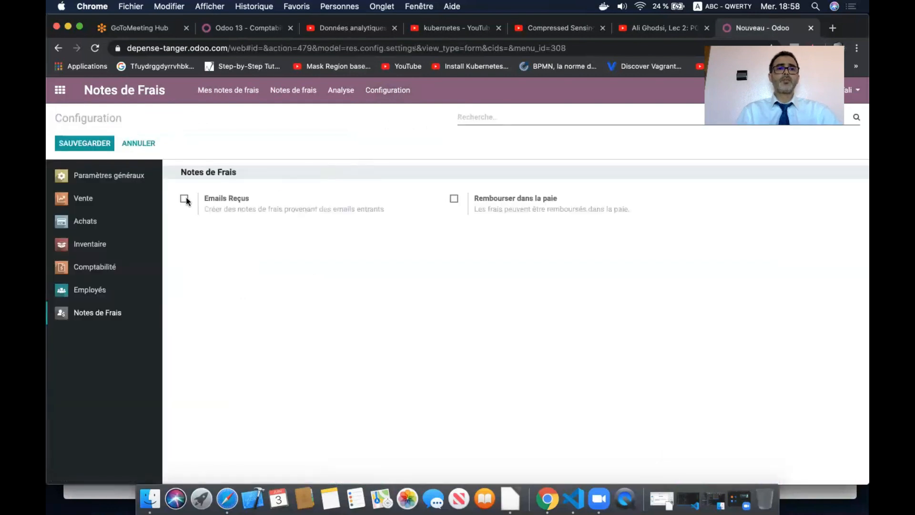
left_click(185, 200)
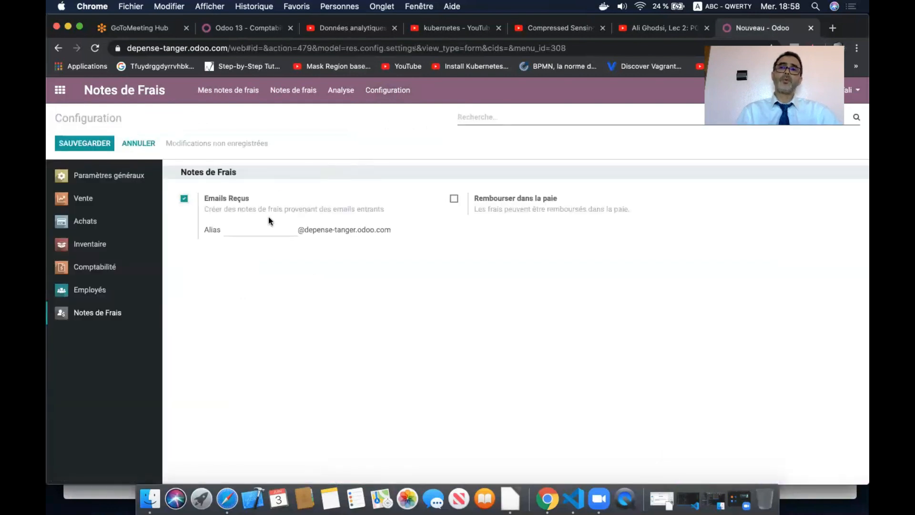
mouse_move(268, 217)
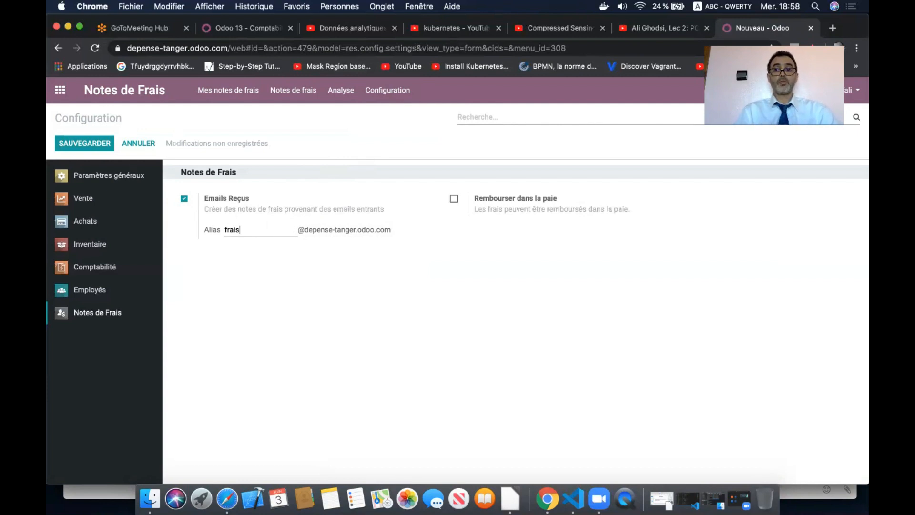
left_click(94, 144)
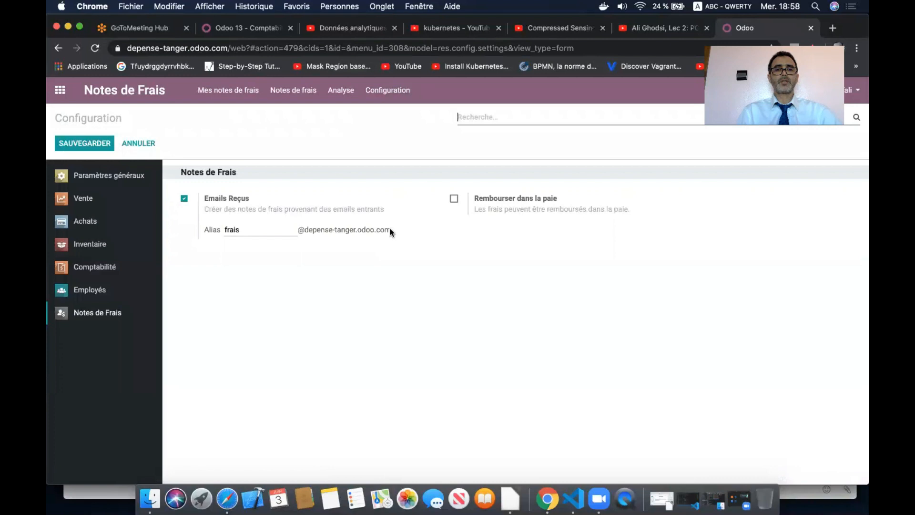
left_click_drag(391, 229, 299, 232)
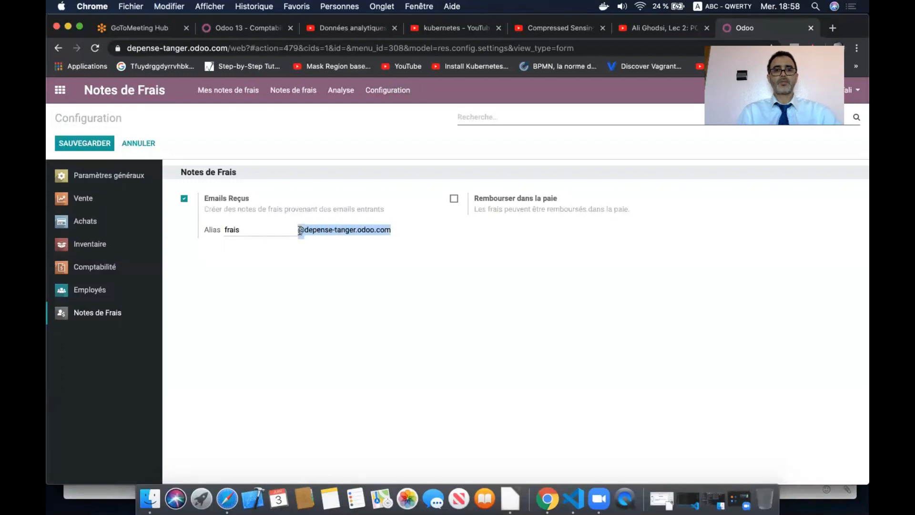
left_click(228, 498)
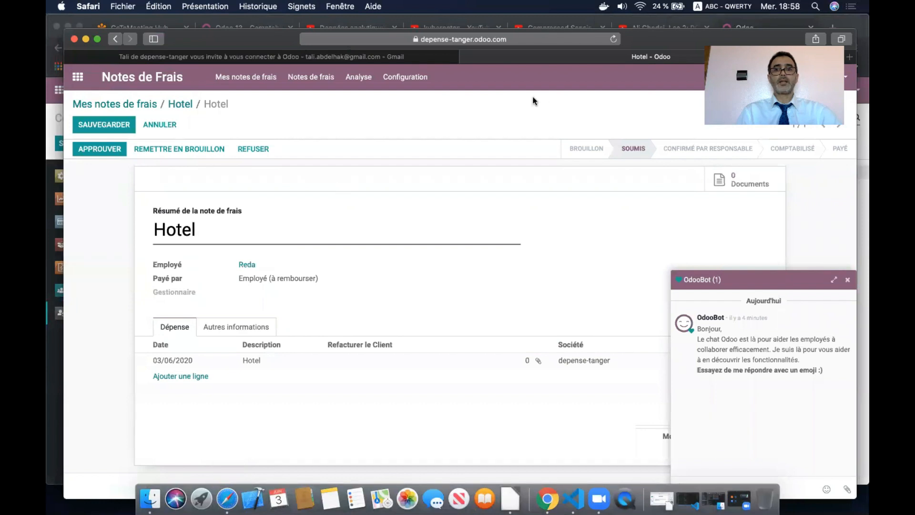
- Start a new Gmail message addressed to the frais expenses alias
left_click(394, 56)
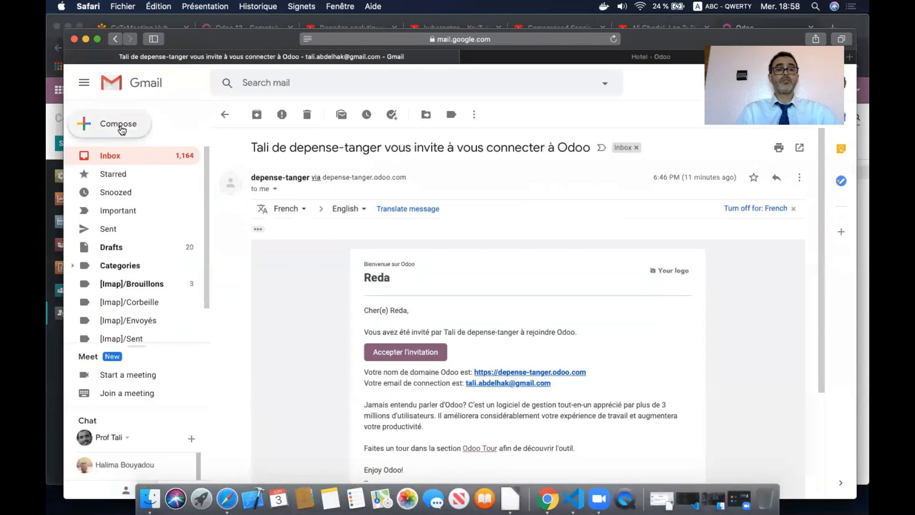
left_click(120, 124)
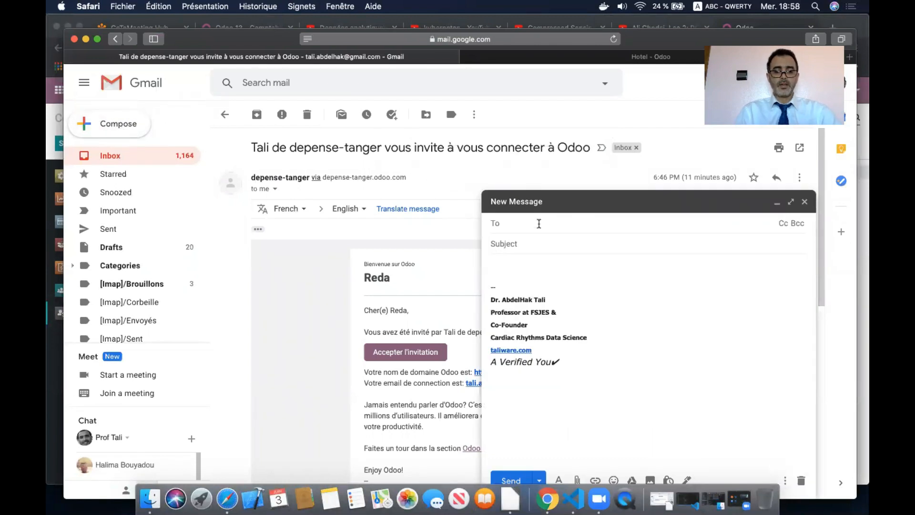
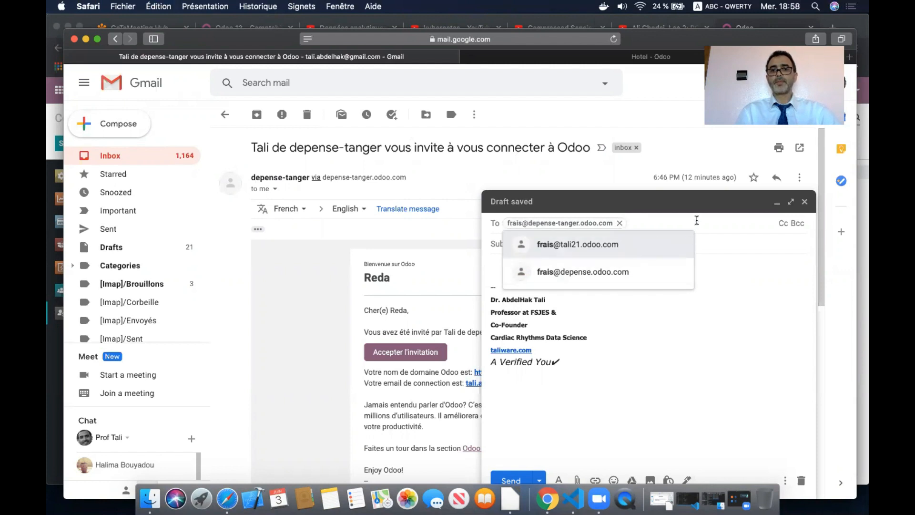
left_click(697, 293)
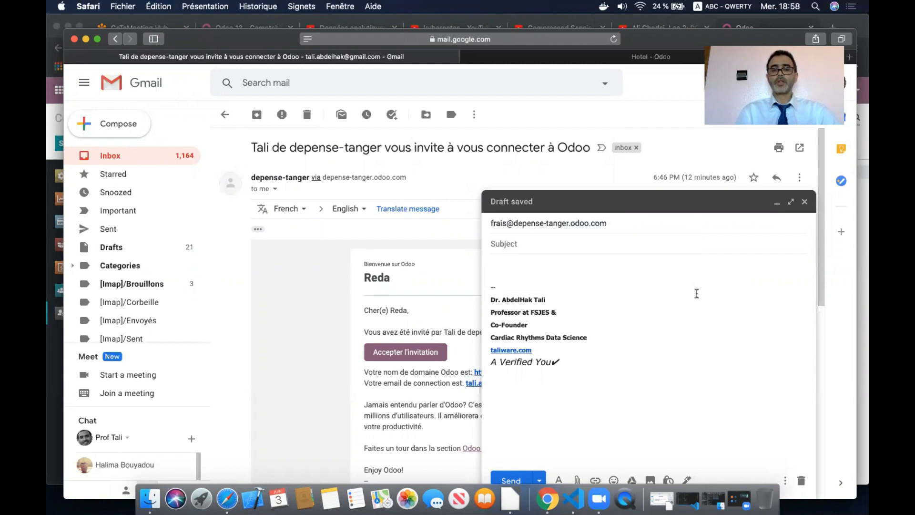
- Enter subject 'Note de frais' and body 'Note de frais de 300 DH'
left_click(527, 243)
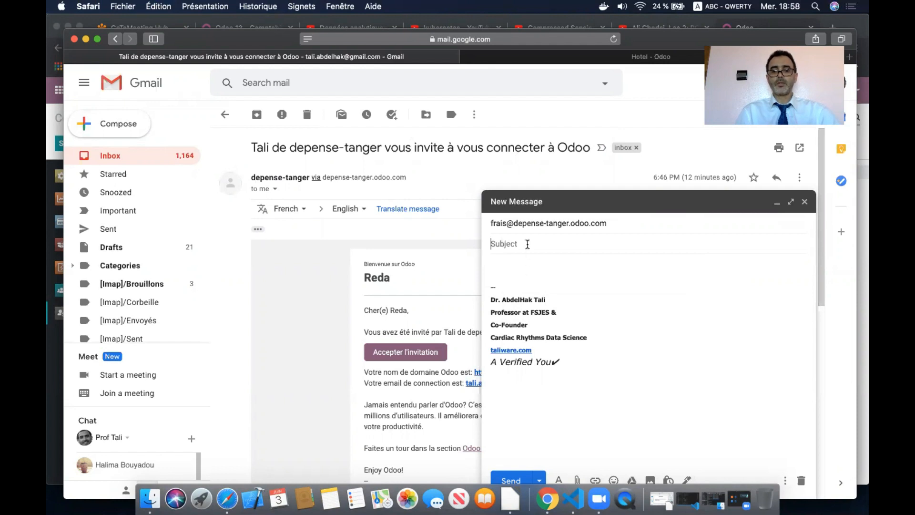
type("Note")
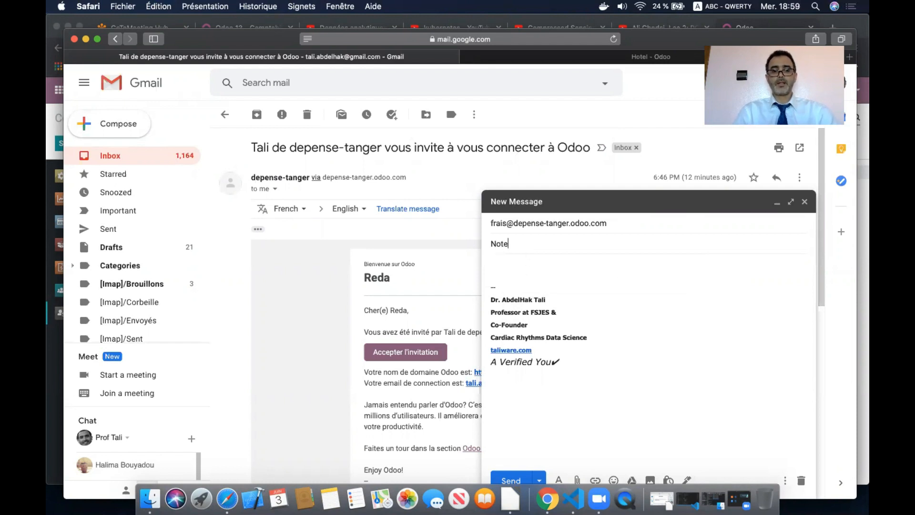
type("rais")
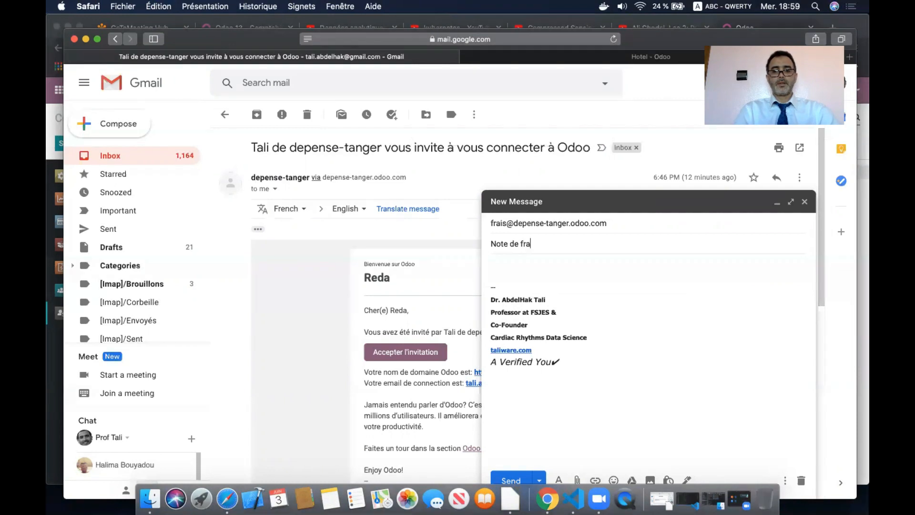
left_click(535, 262)
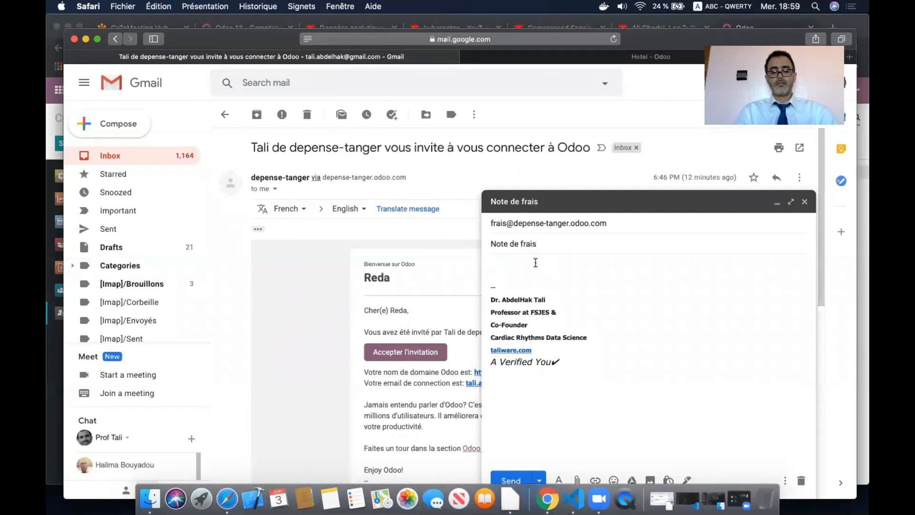
left_click_drag(551, 241, 464, 240)
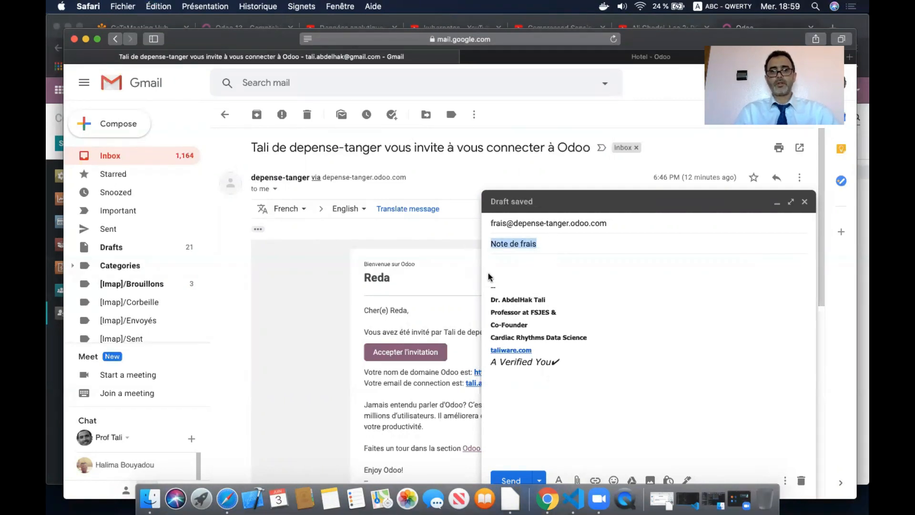
key("super+c")
left_click(507, 265)
key("super+v")
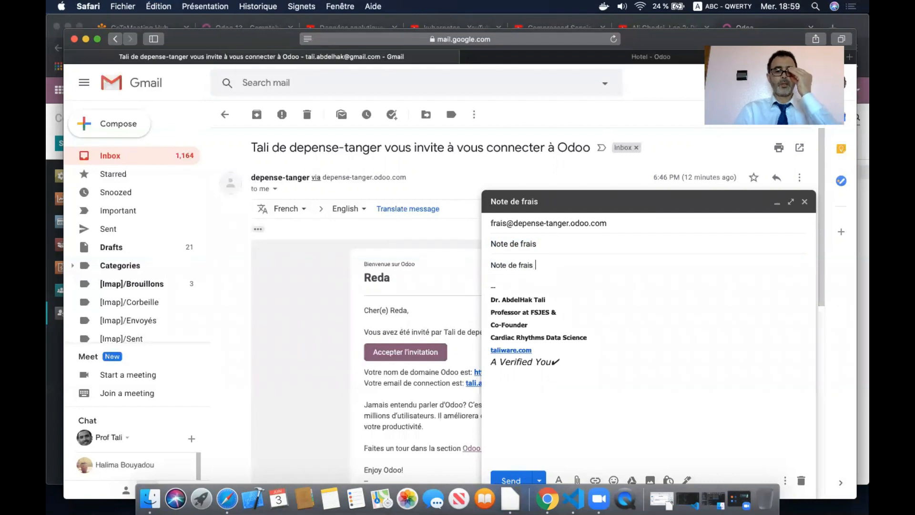
type("de 300 DH")
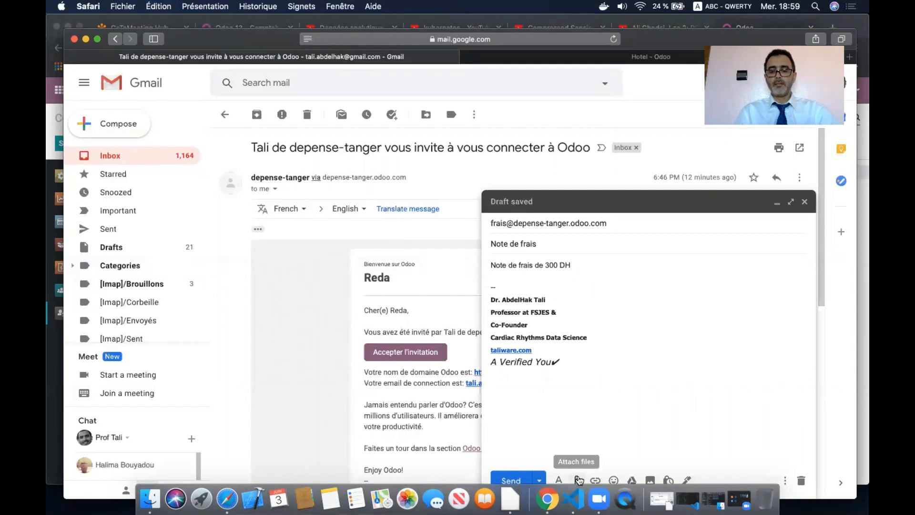
- Attach AND_features.csv, send the email to the expenses alias, and return to the inbox
left_click(578, 479)
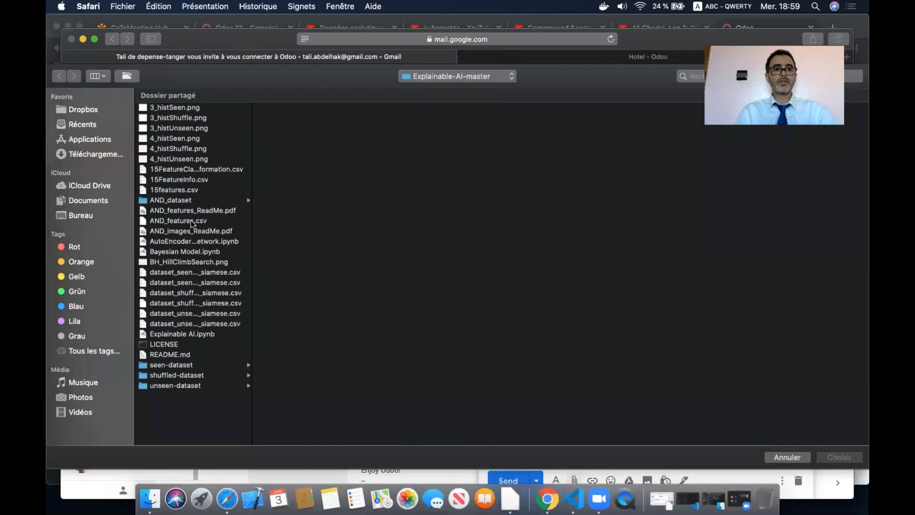
left_click(192, 223)
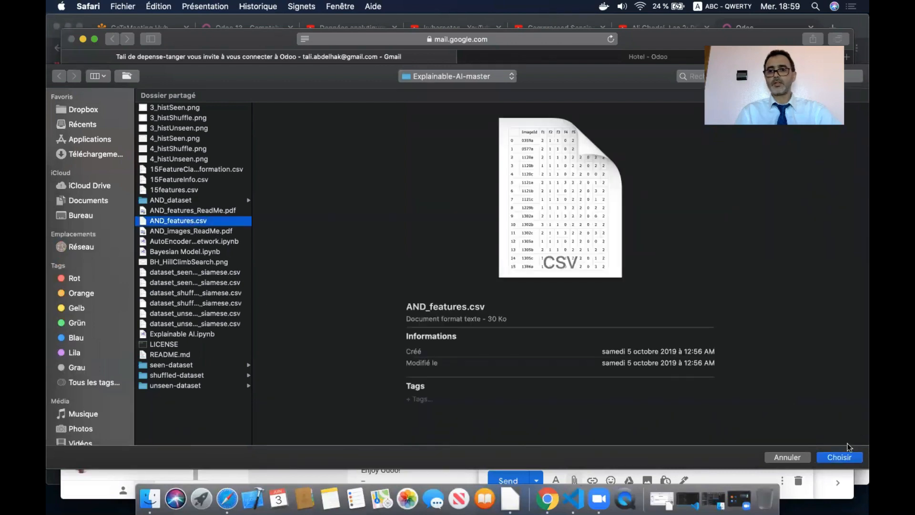
left_click(838, 457)
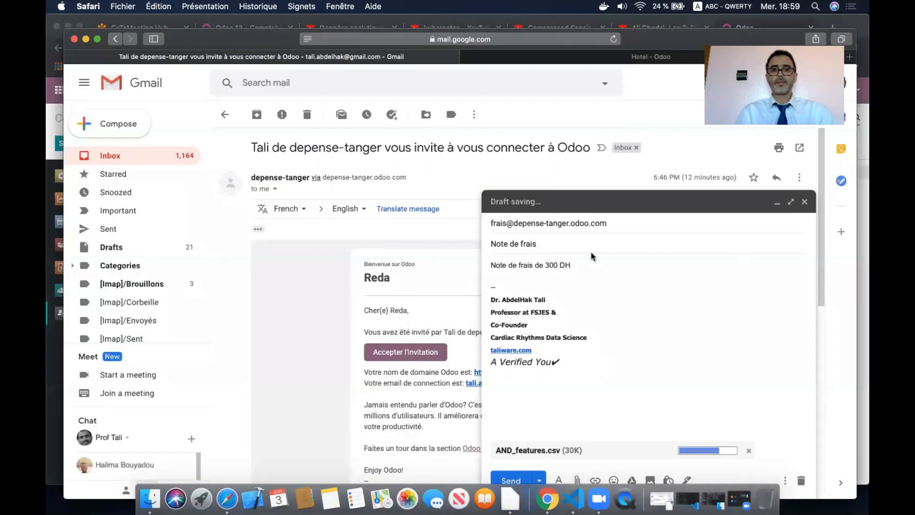
left_click(512, 478)
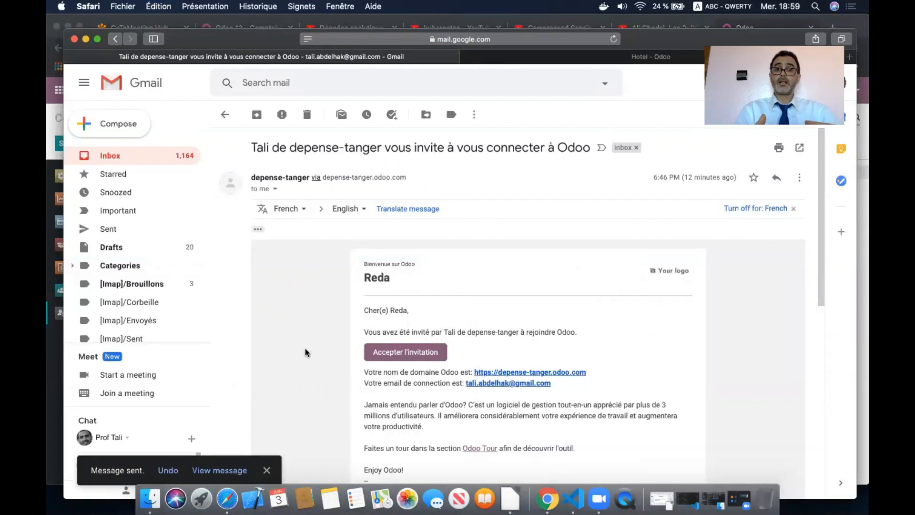
left_click(136, 150)
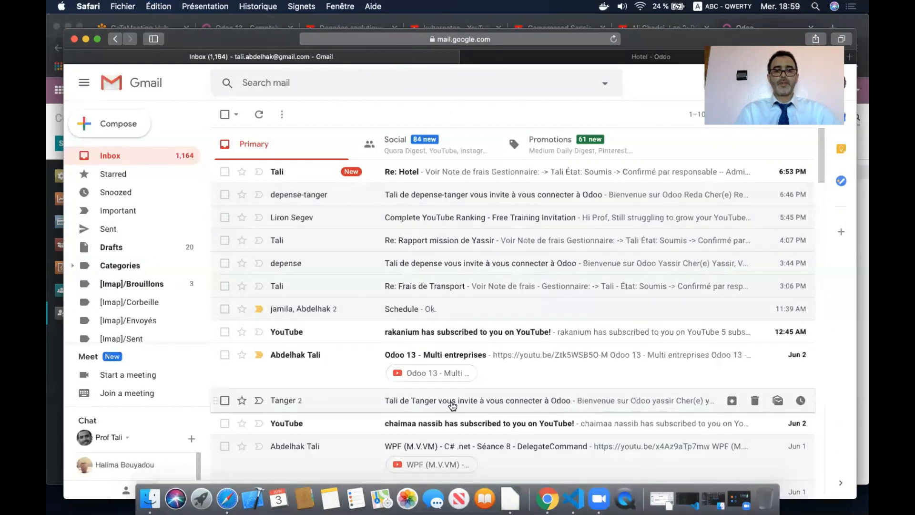
left_click(224, 18)
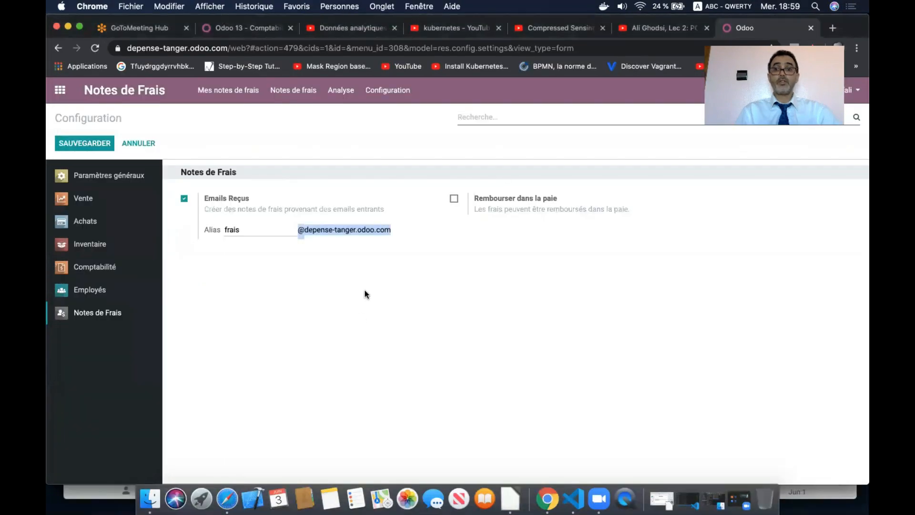
left_click(60, 89)
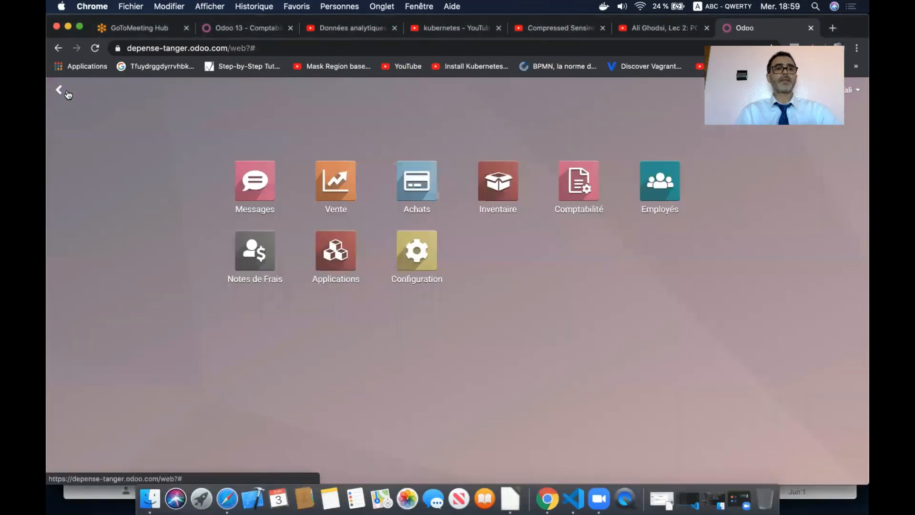
left_click(257, 263)
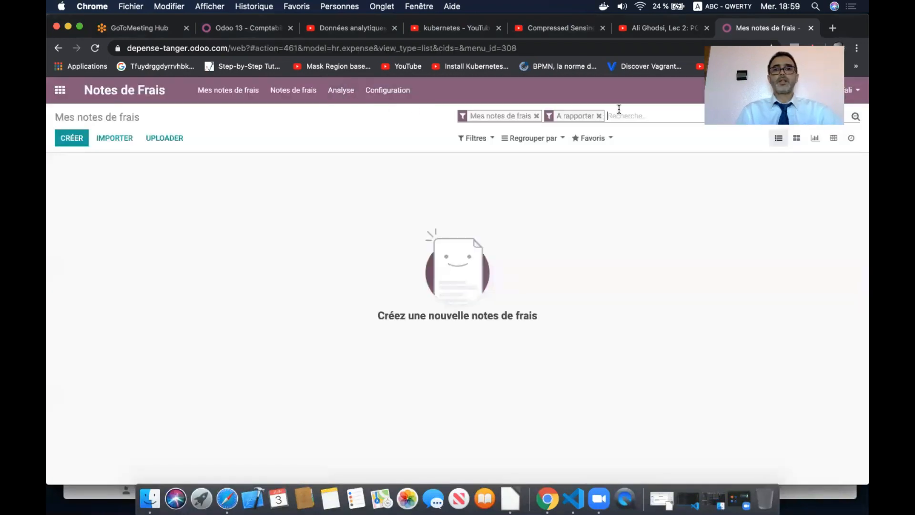
left_click(599, 115)
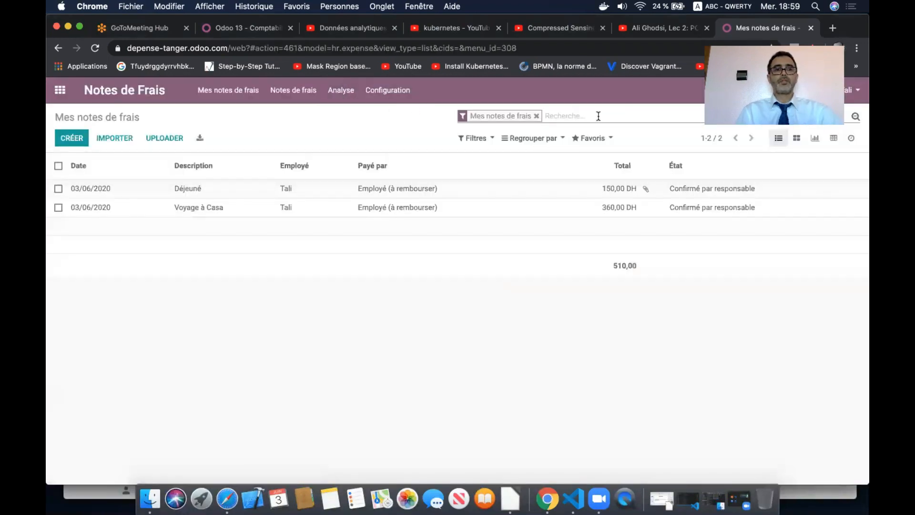
left_click(536, 116)
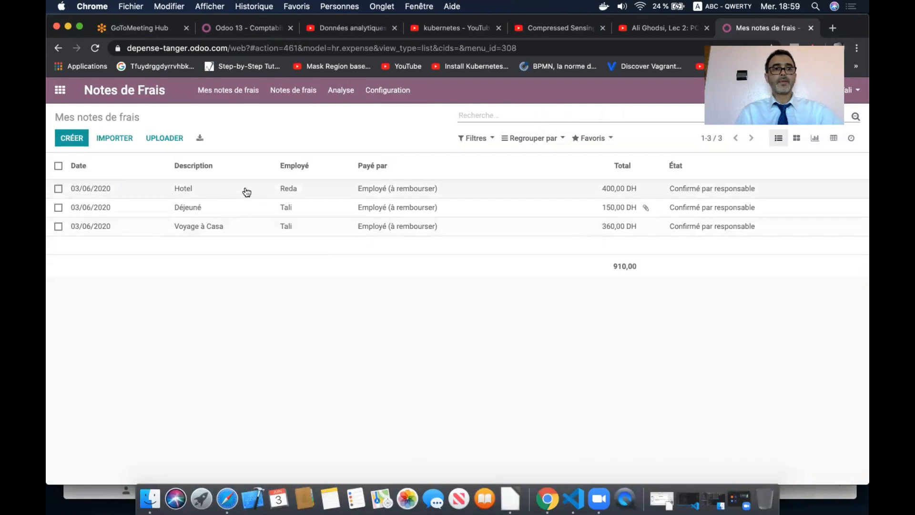
left_click(95, 49)
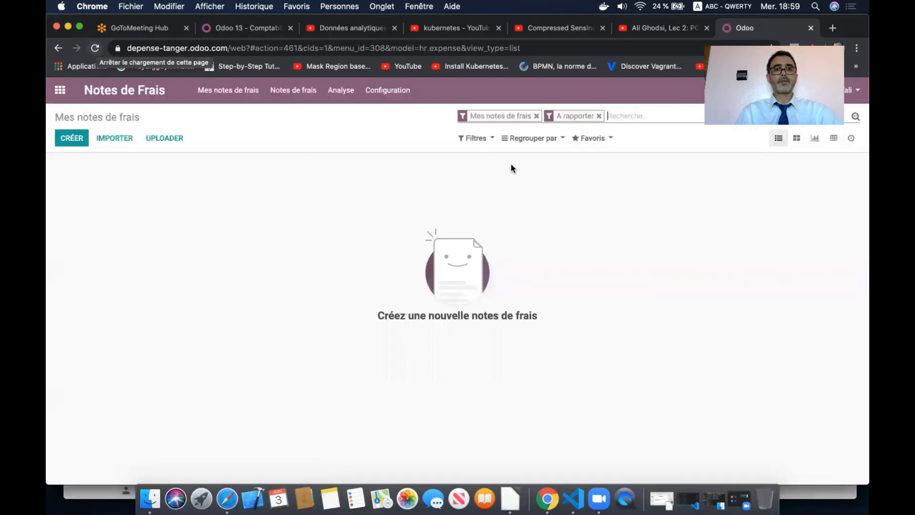
left_click(536, 115)
left_click(513, 116)
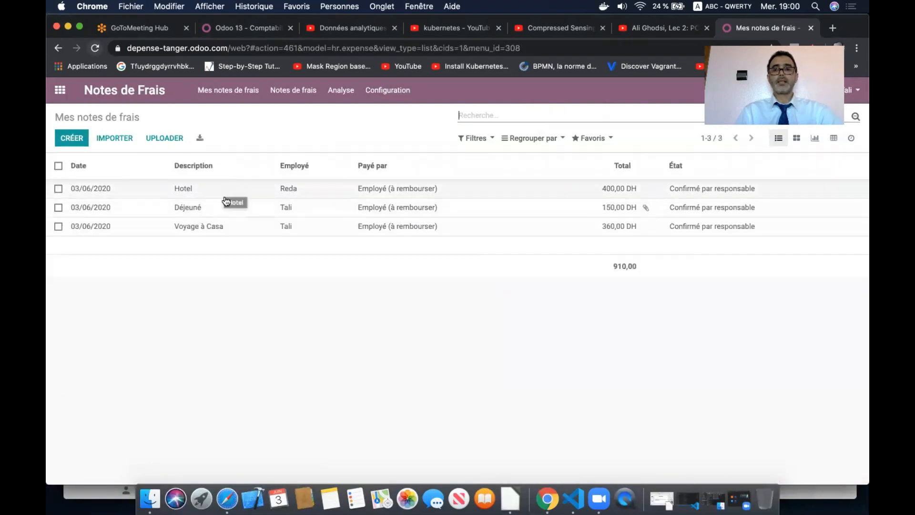
left_click(228, 89)
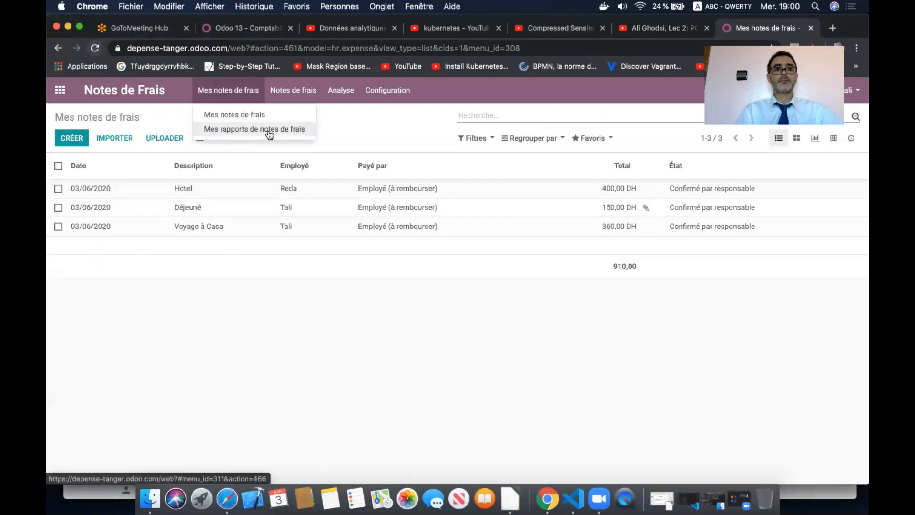
left_click(247, 115)
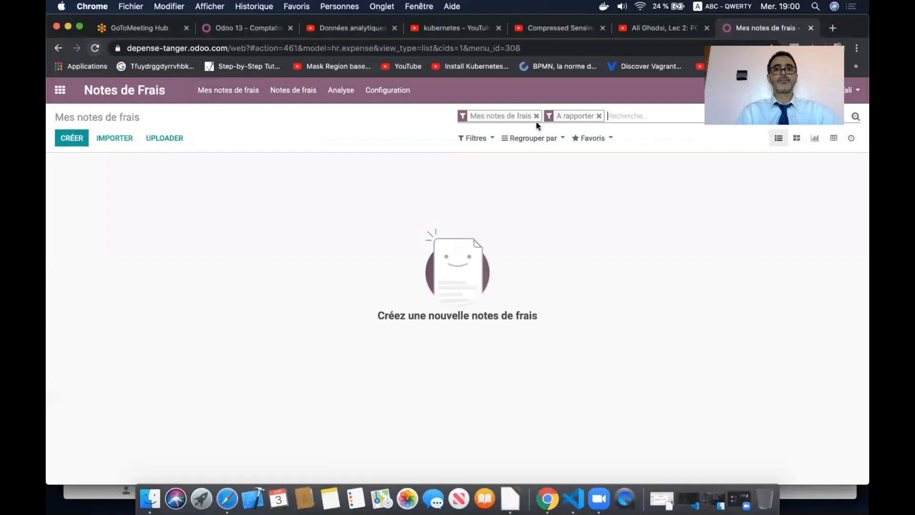
left_click(536, 116)
left_click(512, 116)
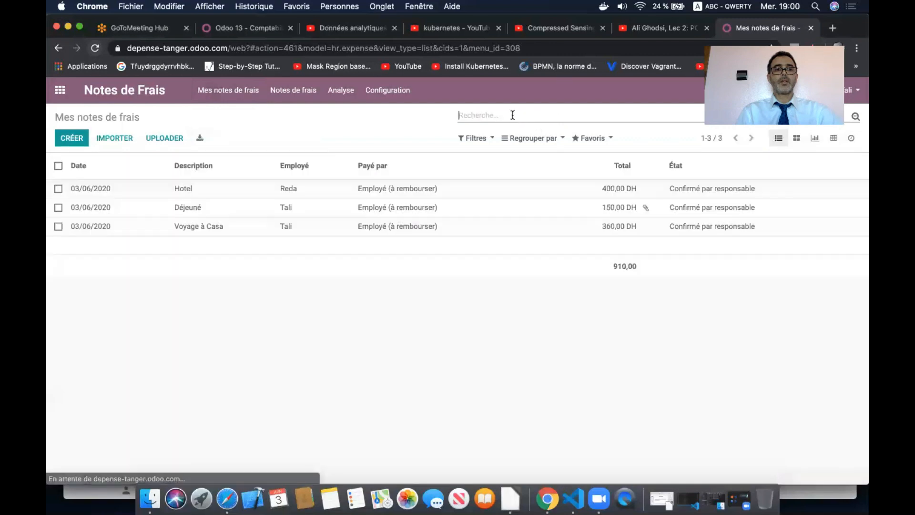
left_click(96, 48)
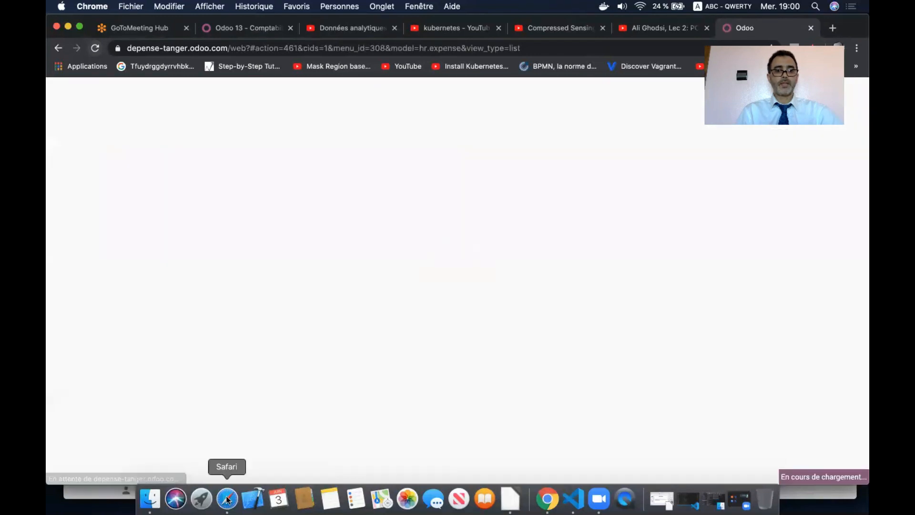
left_click(227, 500)
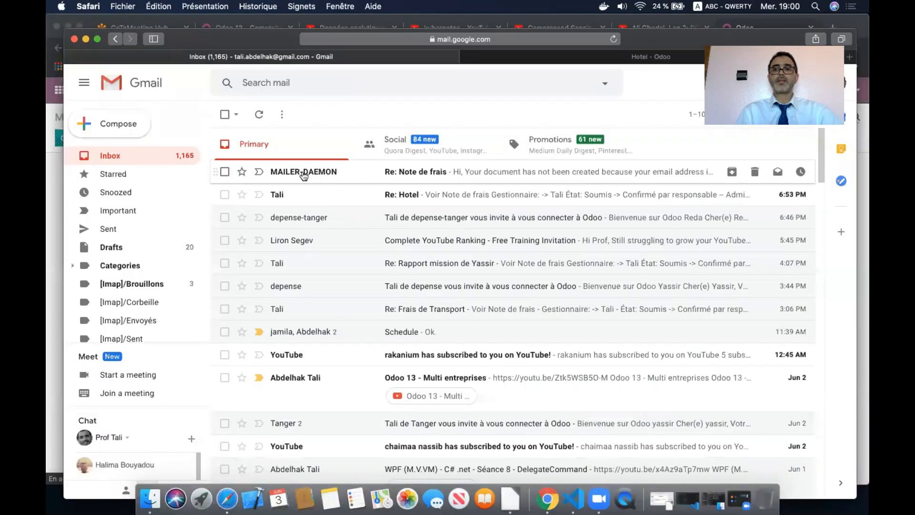
- Check the MAILER-DAEMON bounce reply, then switch back to the Odoo expenses list
mouse_move(304, 175)
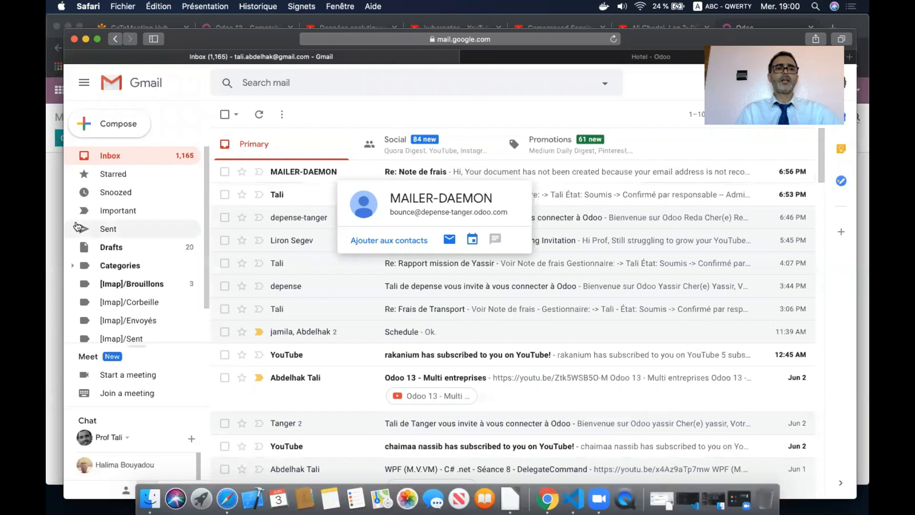
key("super+Tab")
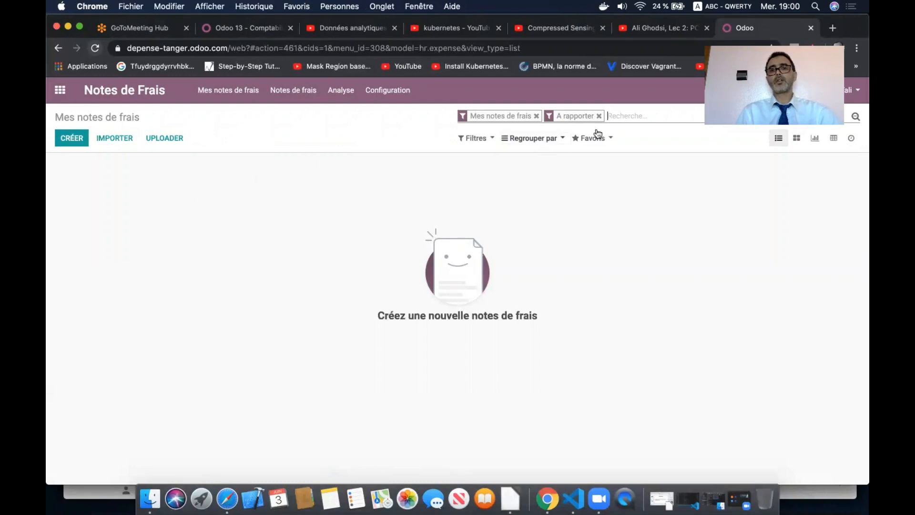
- Remove the A rapporter filter and open the expense analysis
left_click(598, 116)
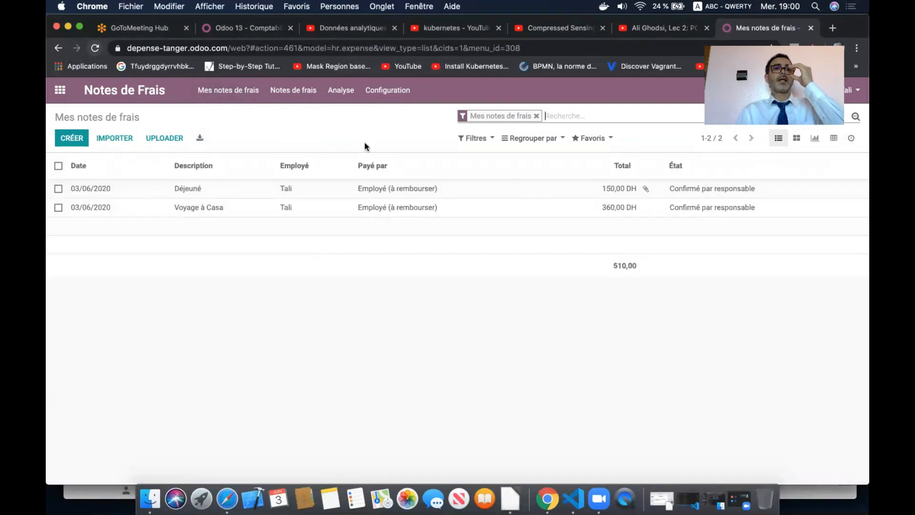
left_click(341, 93)
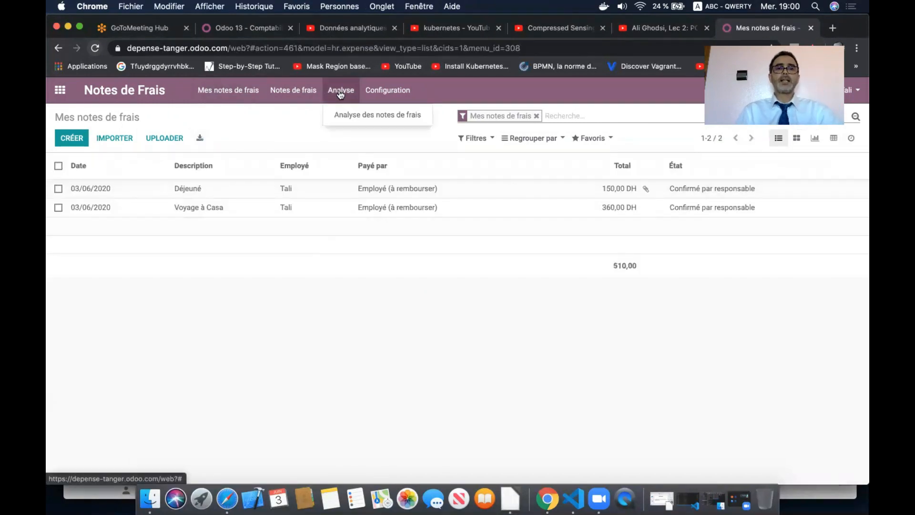
left_click(364, 117)
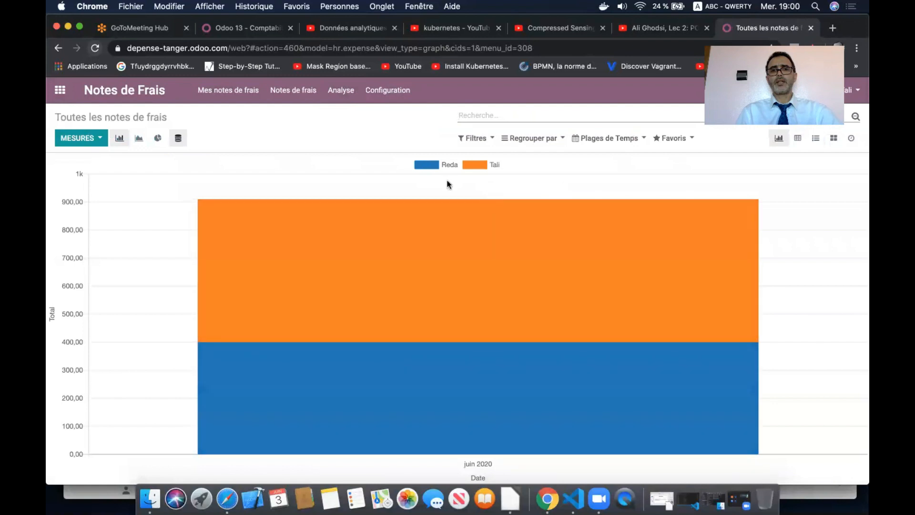
- View June 2020 expense totals (400,00 and 510,00) as a pie chart by employee
left_click(158, 139)
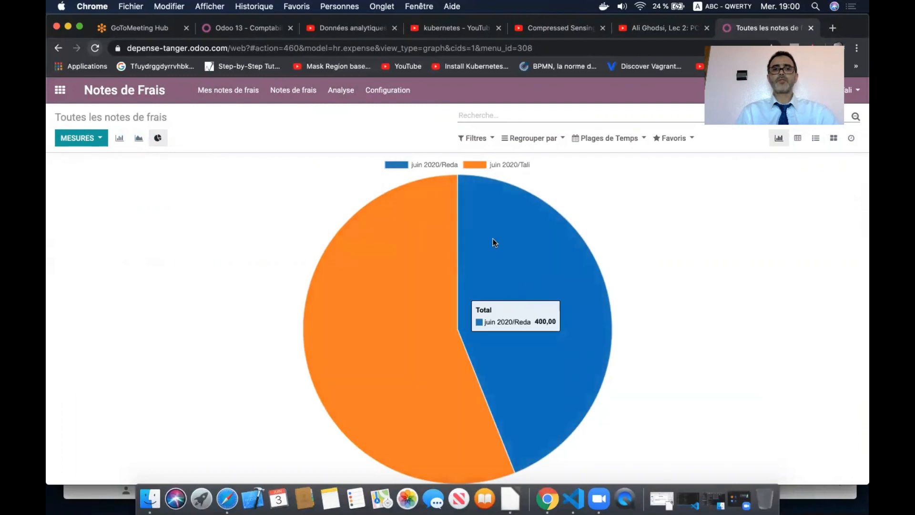
left_click(434, 165)
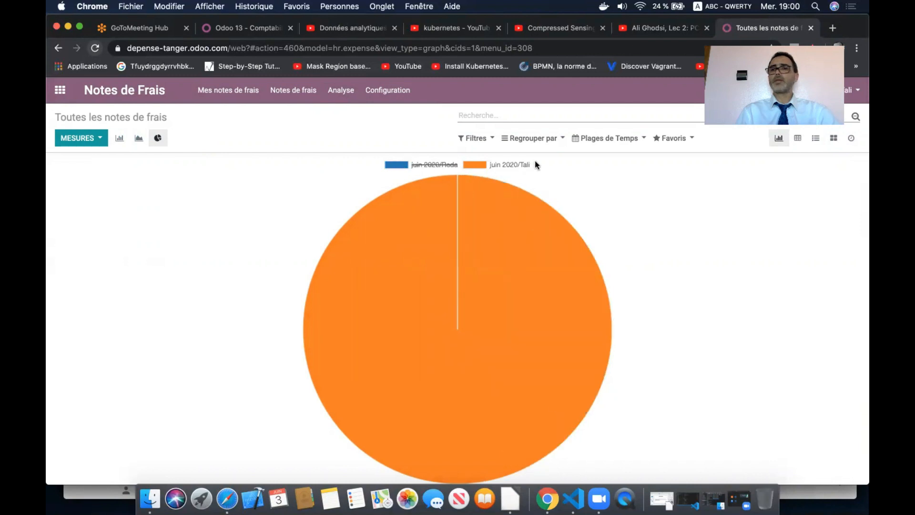
left_click(431, 162)
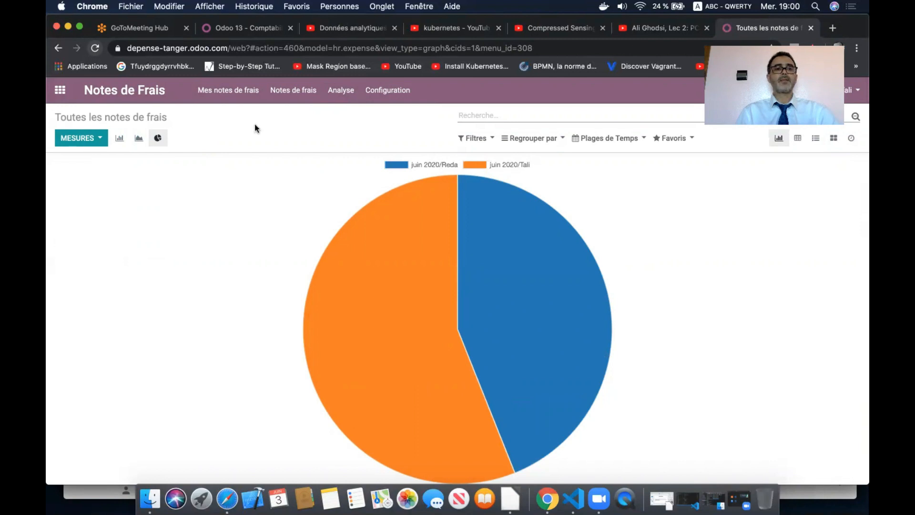
left_click(60, 90)
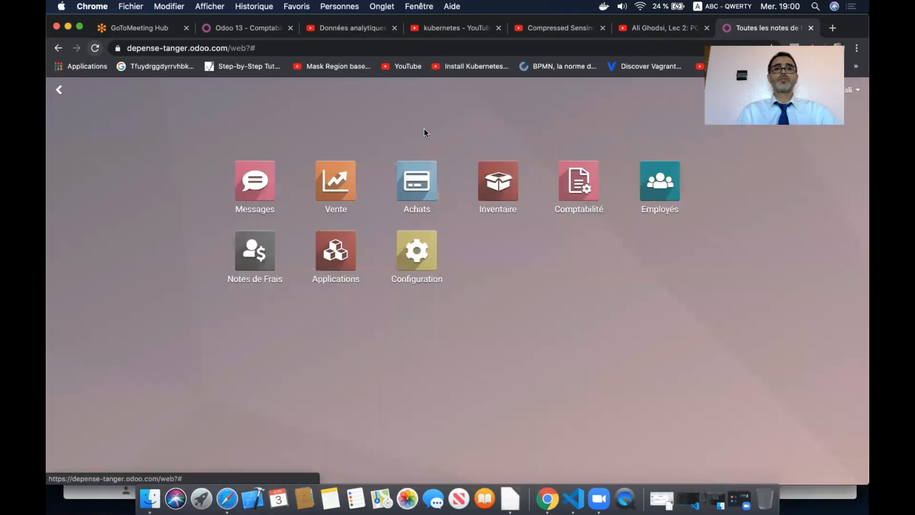
left_click(568, 192)
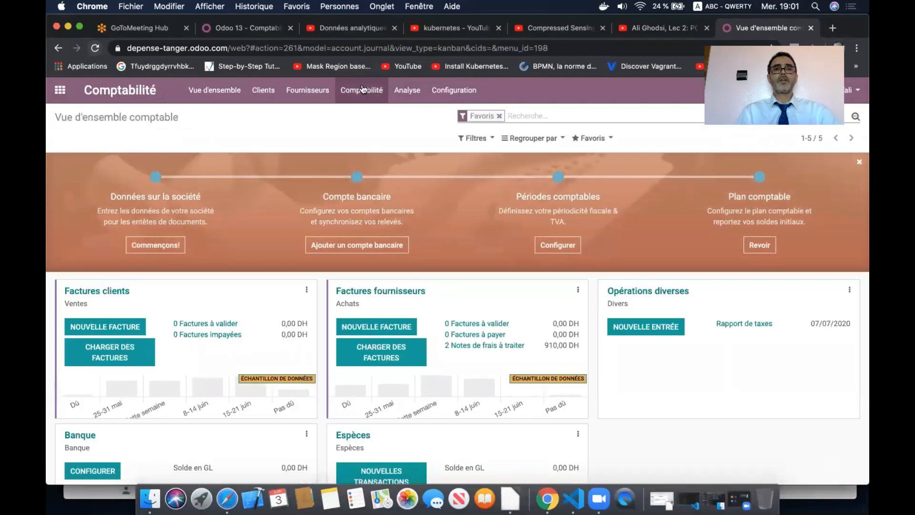
left_click(361, 90)
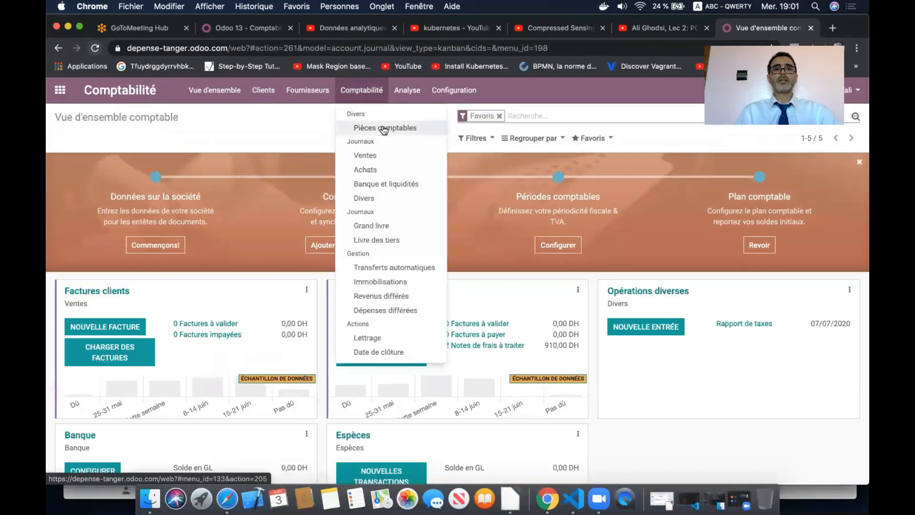
left_click(409, 96)
left_click(424, 129)
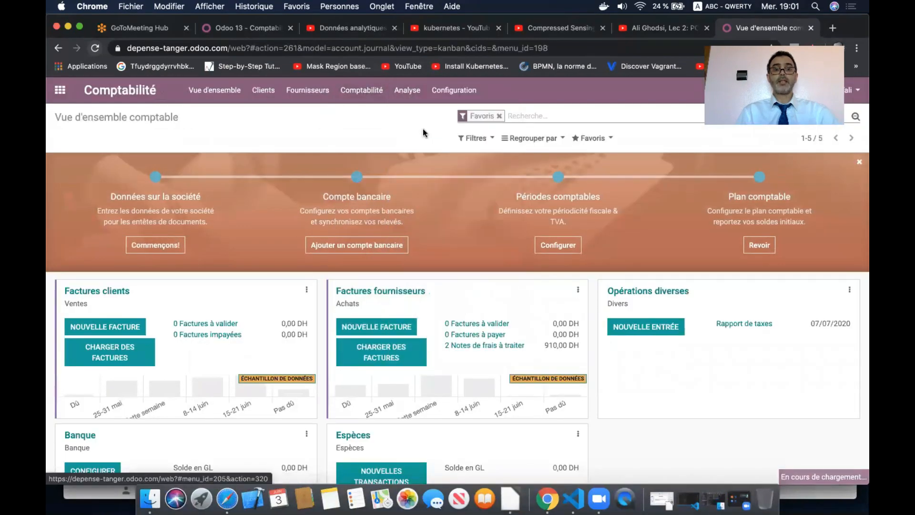
left_click(58, 291)
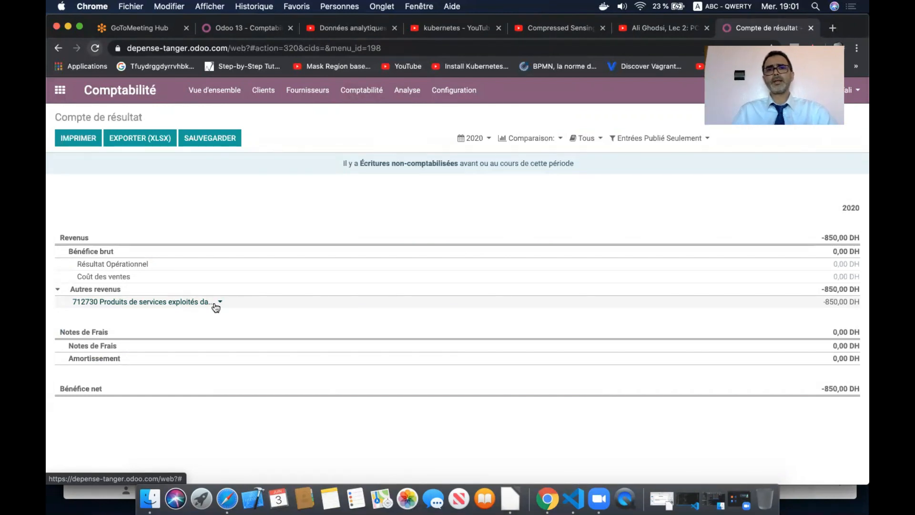
left_click(56, 91)
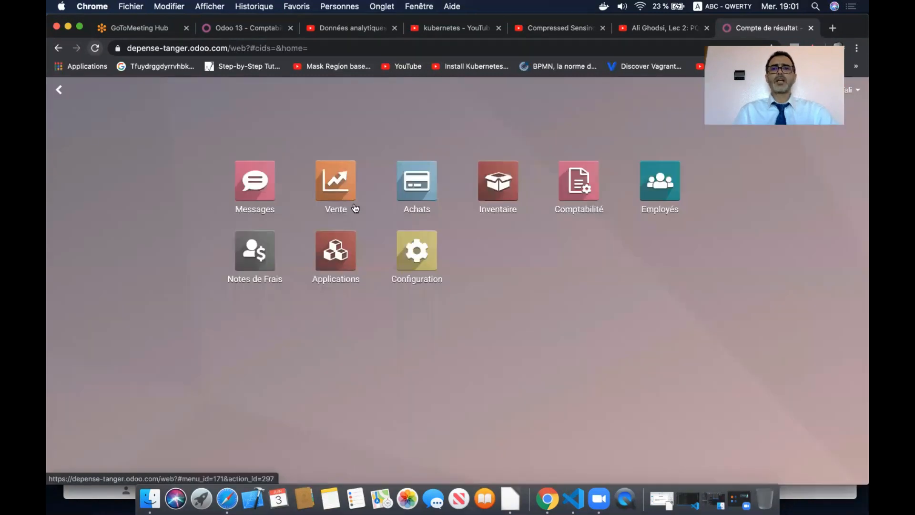